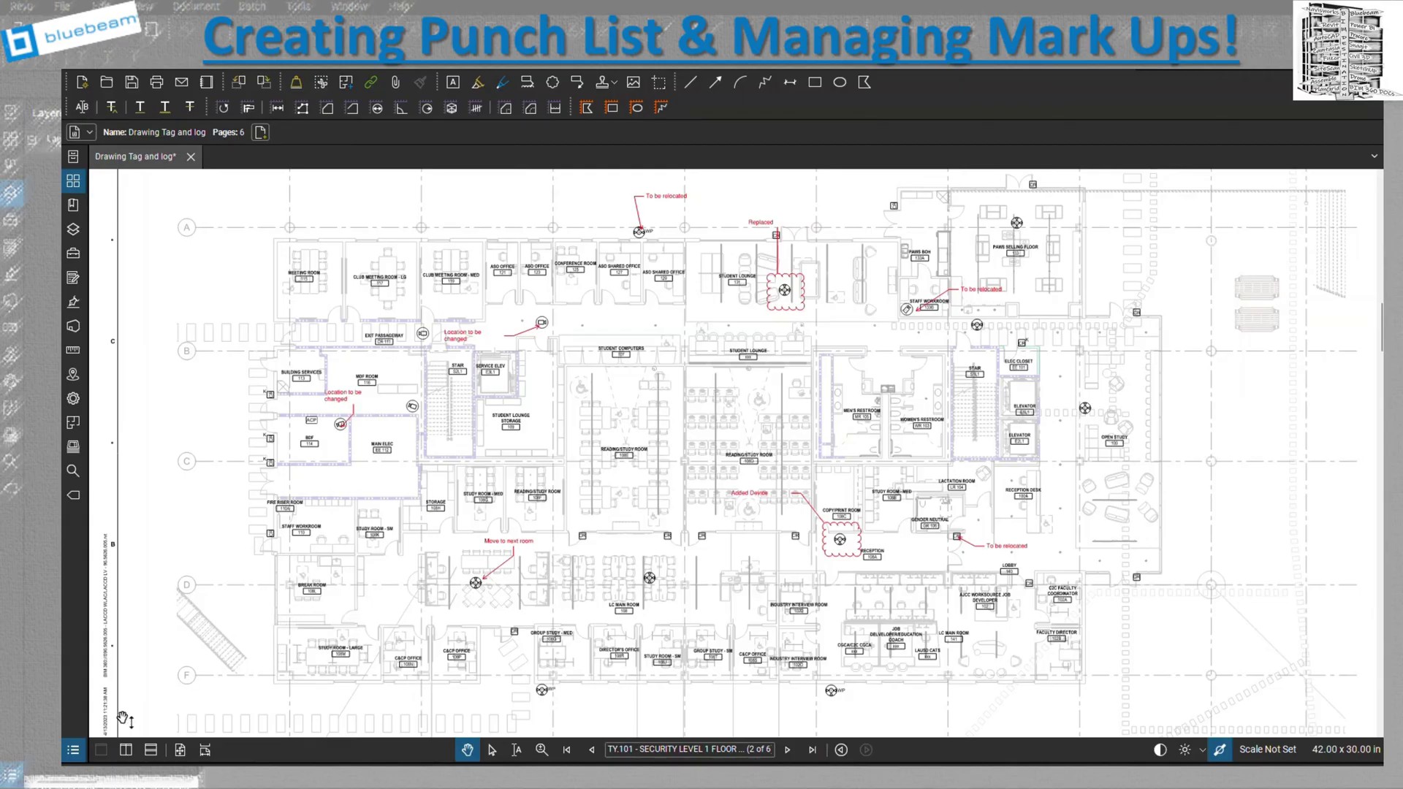
Show the Markups List below the drawing and open its Manage Columns settings.
click(74, 757)
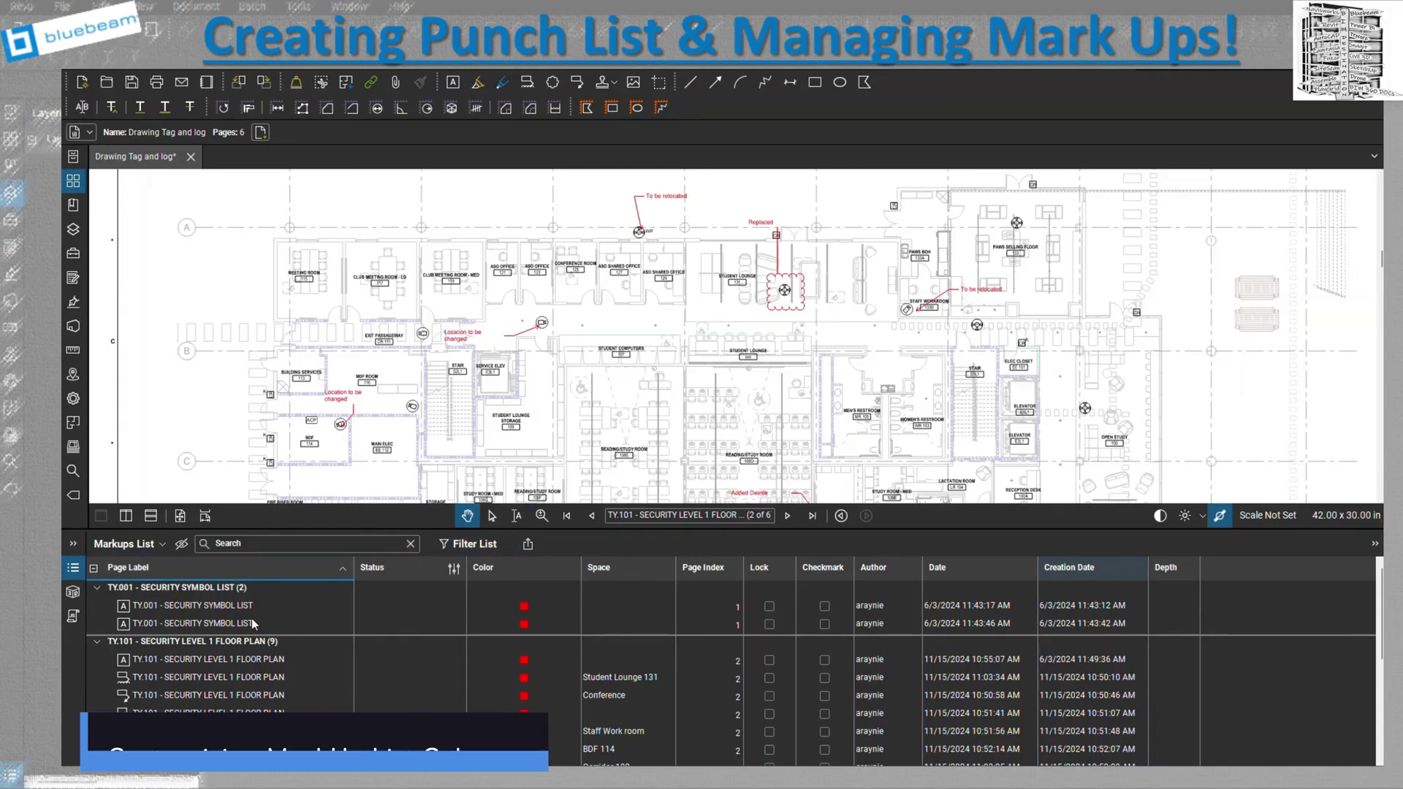
click(162, 545)
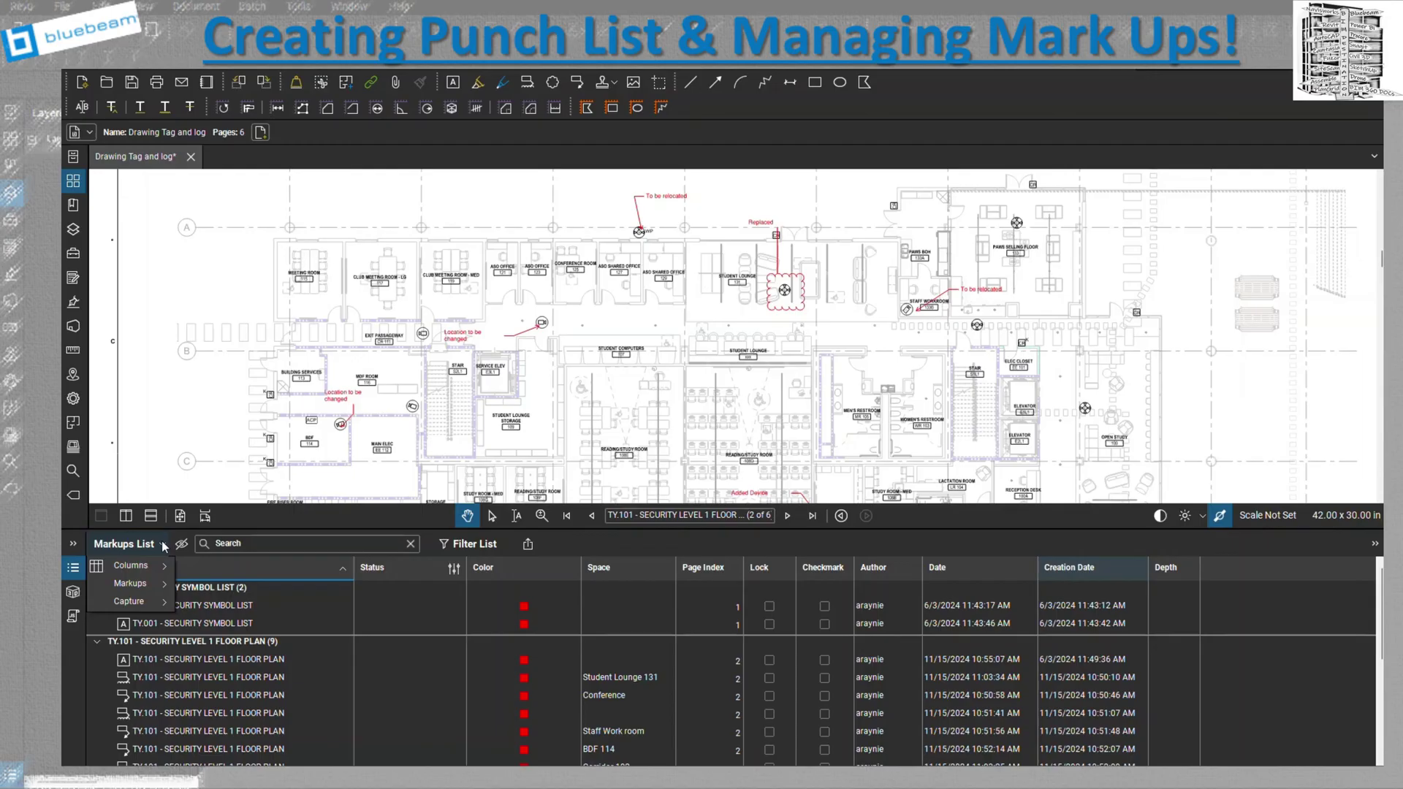
click(161, 546)
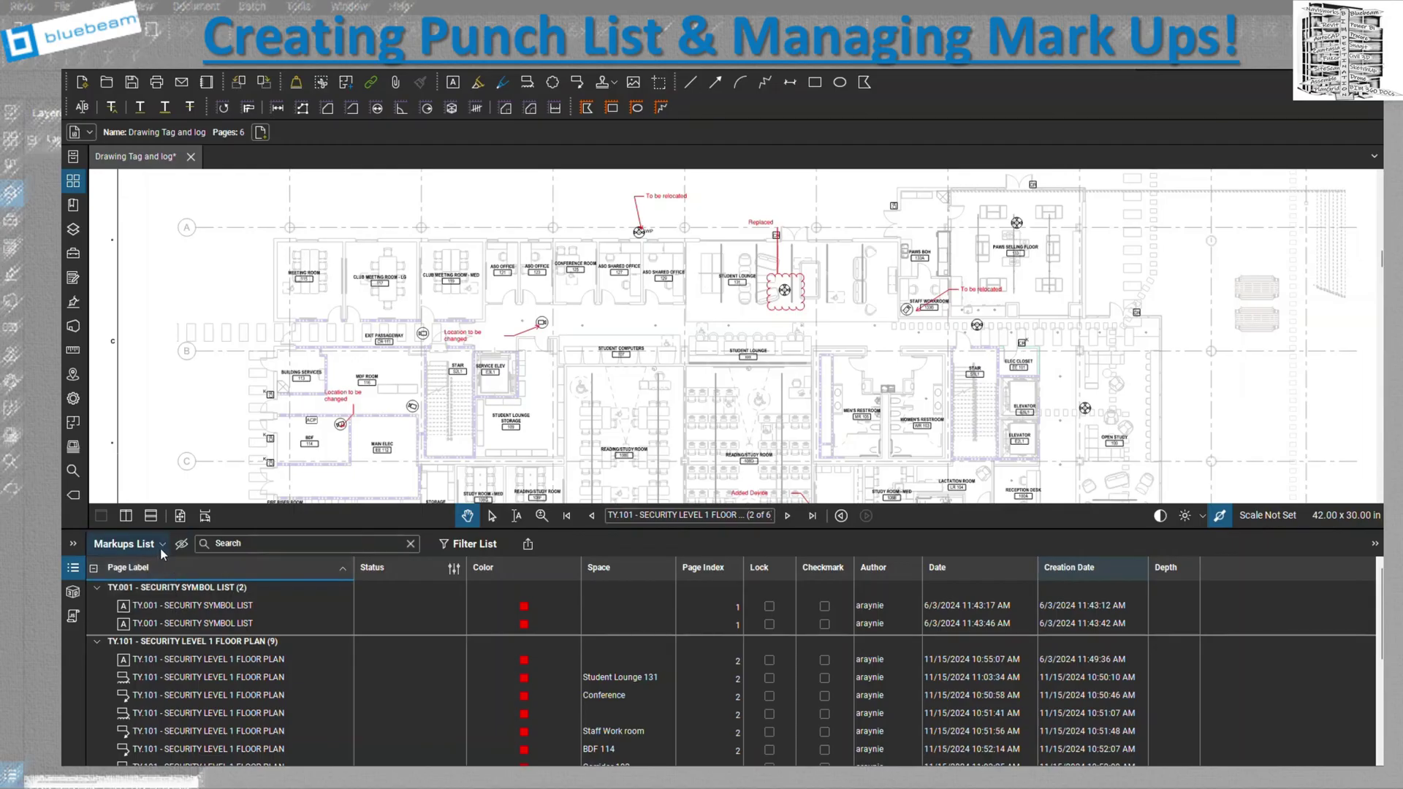
click(161, 549)
mouse_move(168, 568)
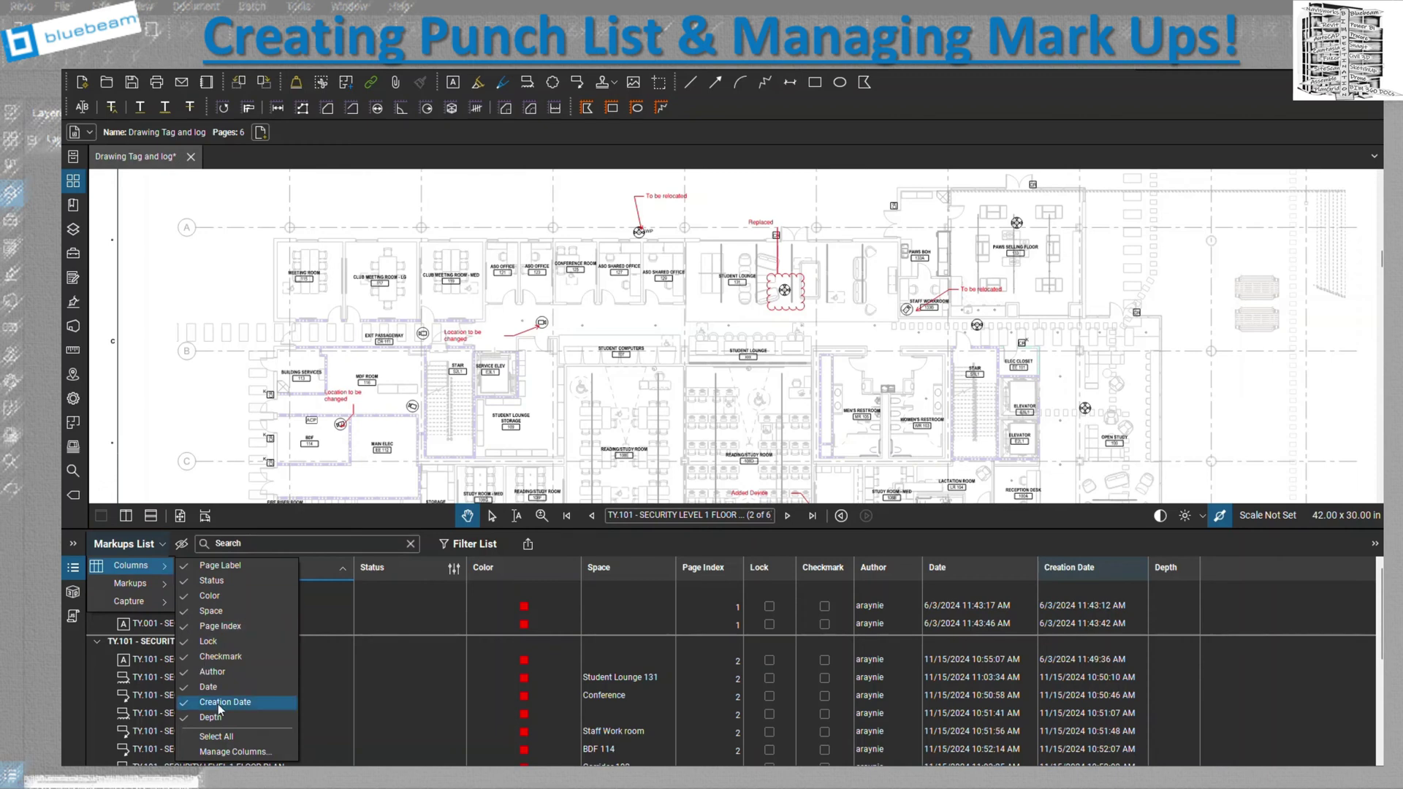
click(235, 753)
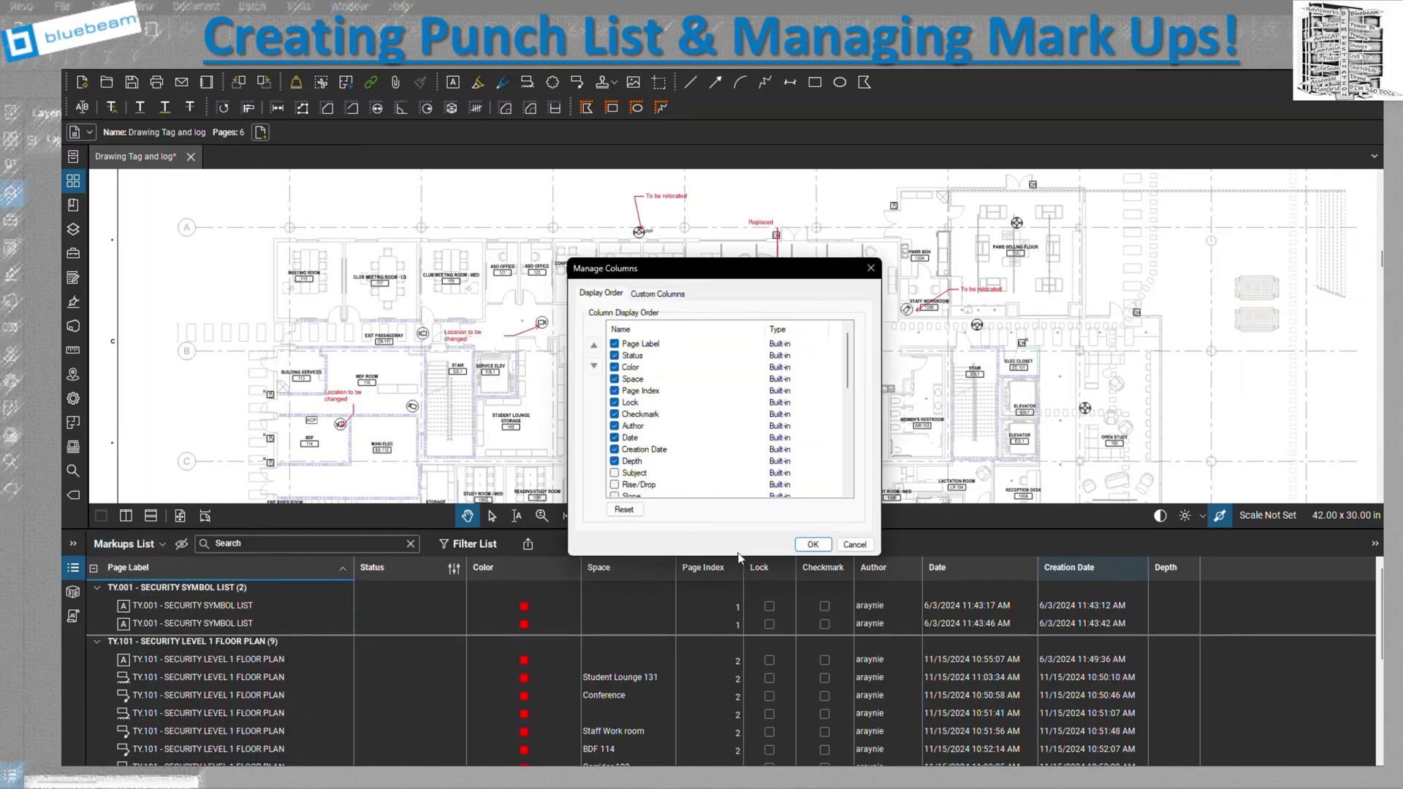
Hide the Page Index, Lock, Checkmark, Author, Date, Creation Date and Depth columns in the markups list.
scroll(706, 438, down, 6)
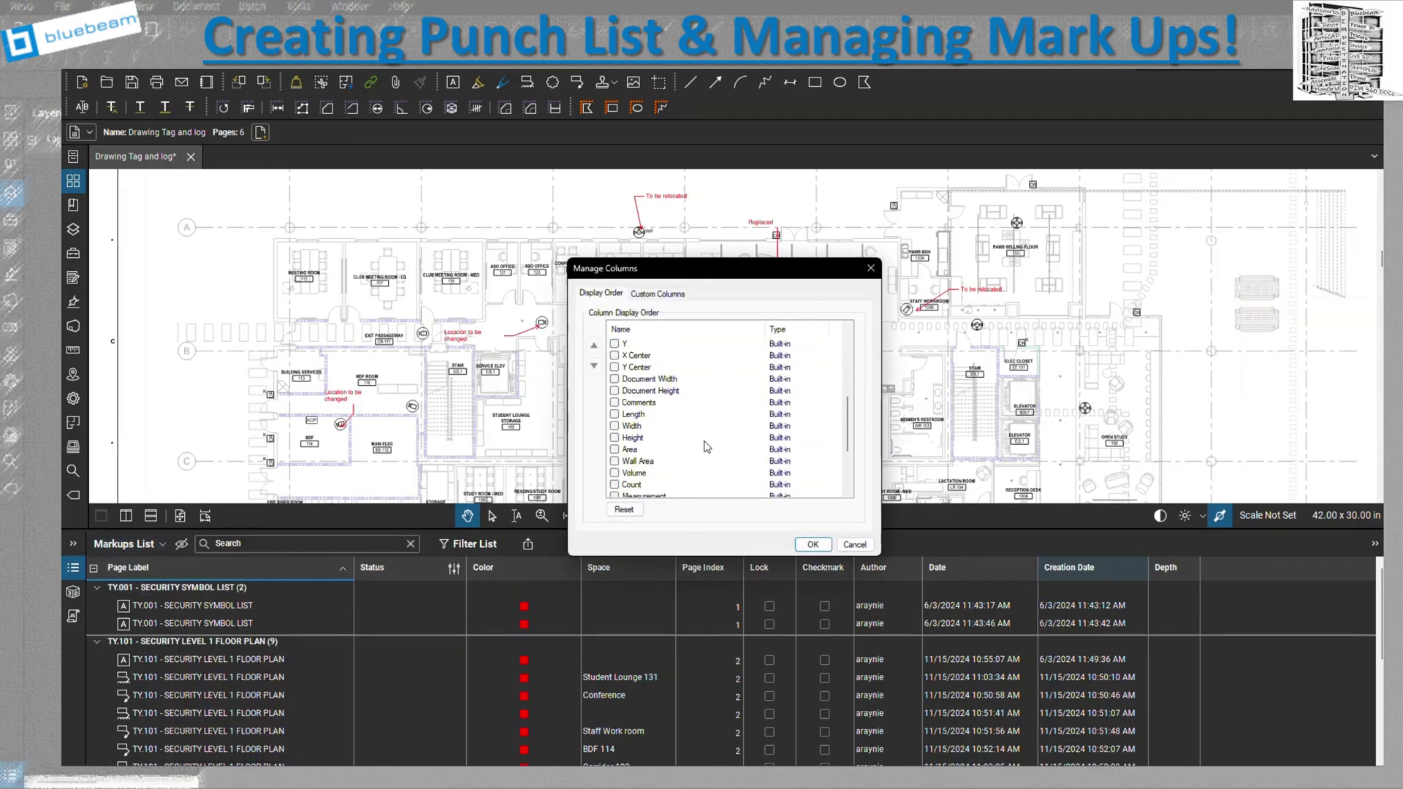
scroll(707, 447, up, 5)
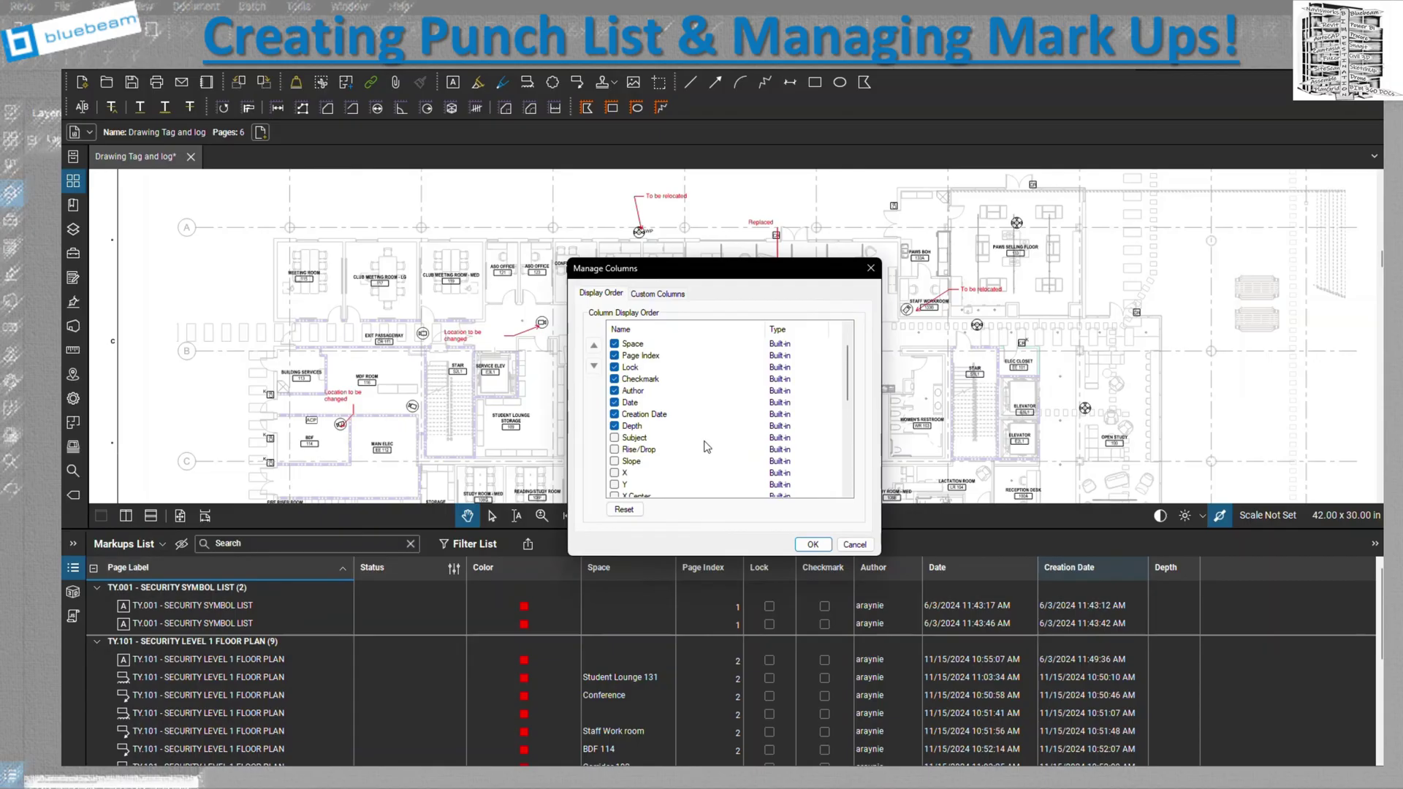
scroll(707, 446, down, 8)
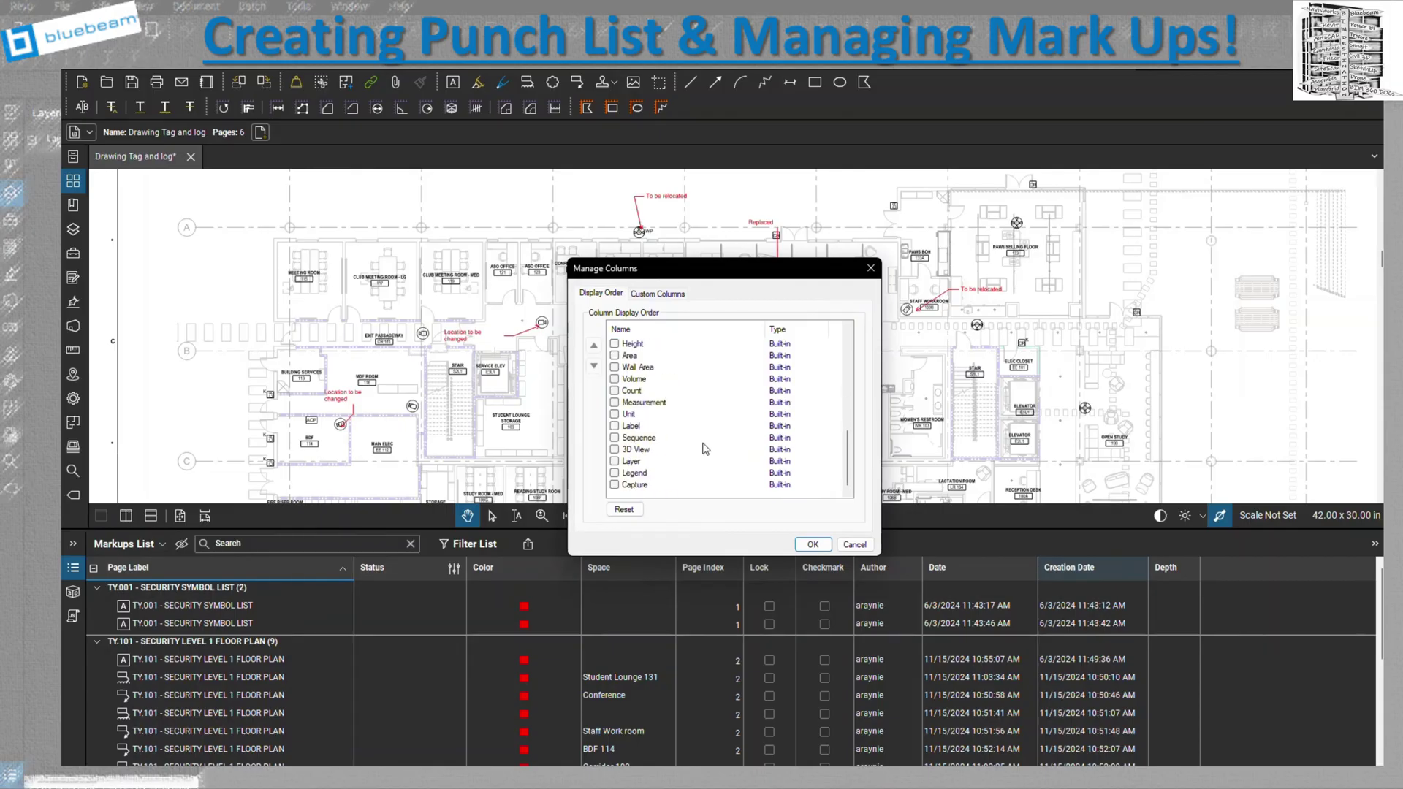
scroll(705, 448, up, 8)
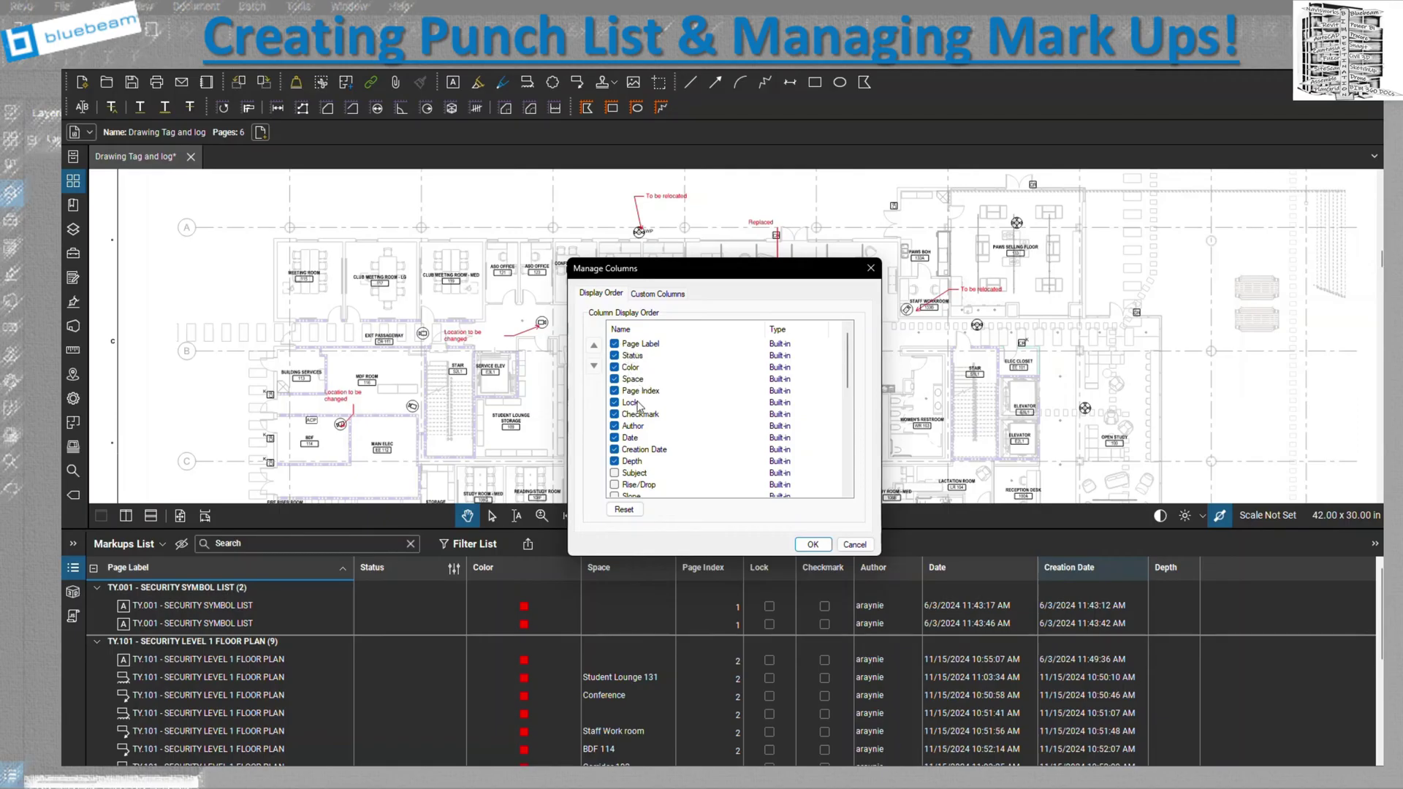
click(615, 390)
click(614, 402)
click(615, 414)
click(615, 425)
click(615, 438)
click(615, 449)
click(615, 460)
click(804, 546)
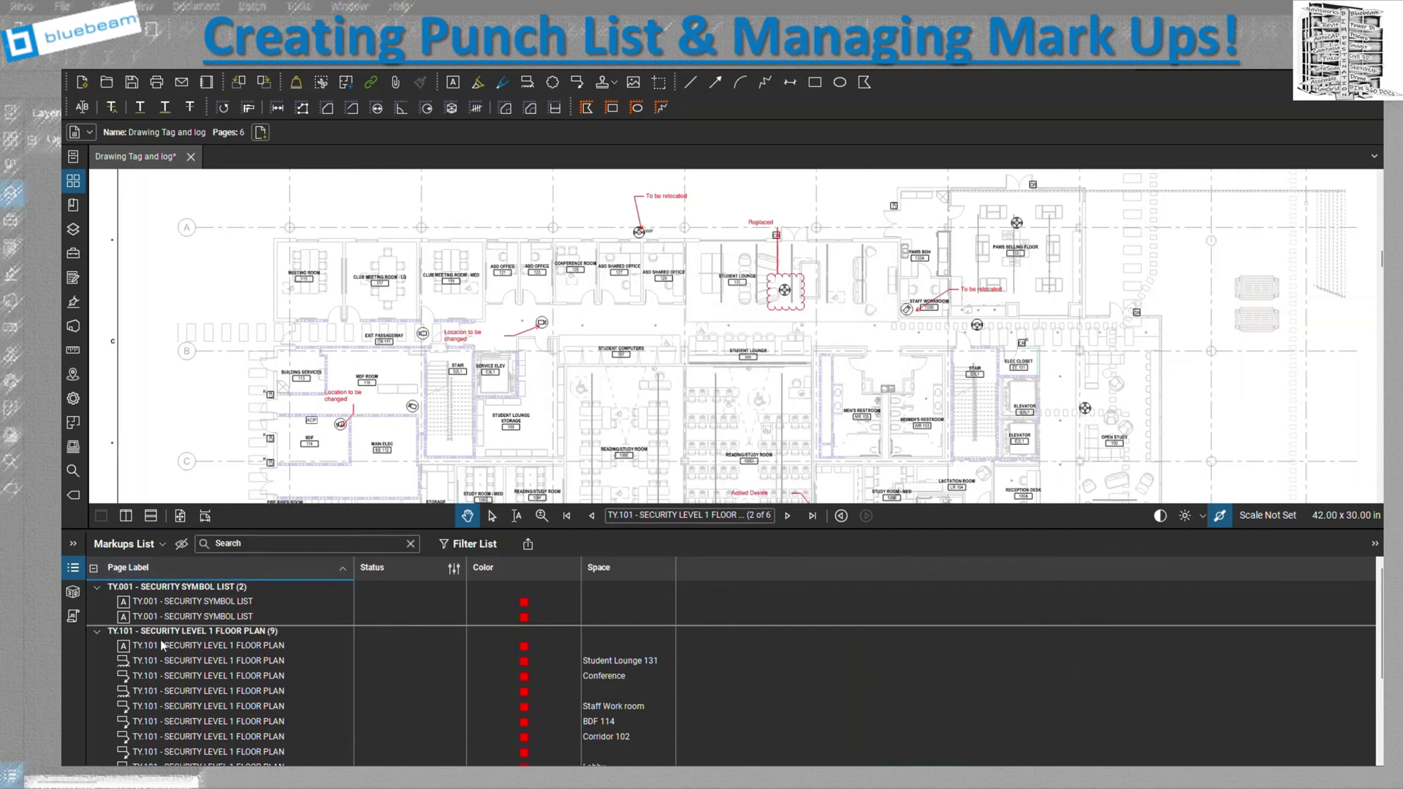
scroll(202, 678, down, 3)
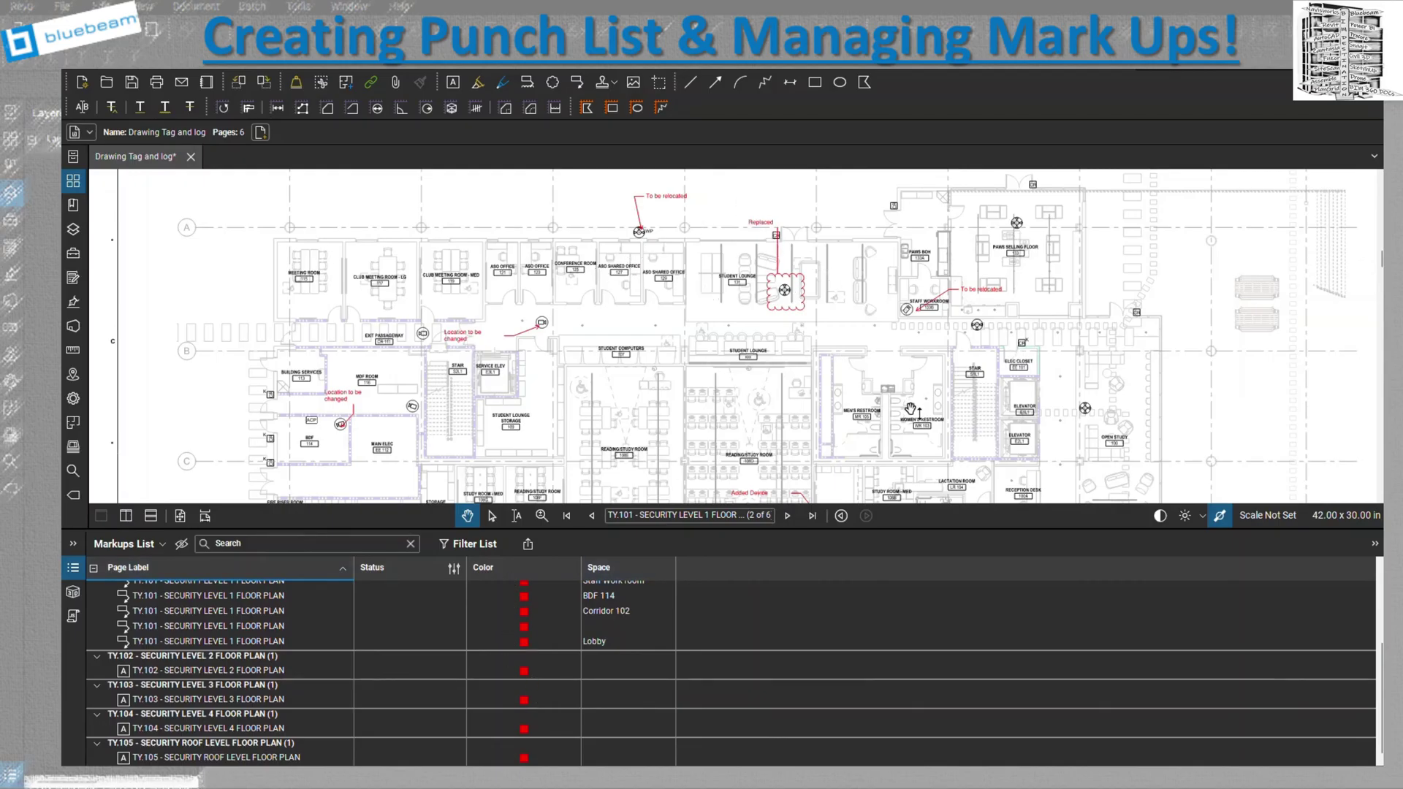
scroll(615, 633, up, 3)
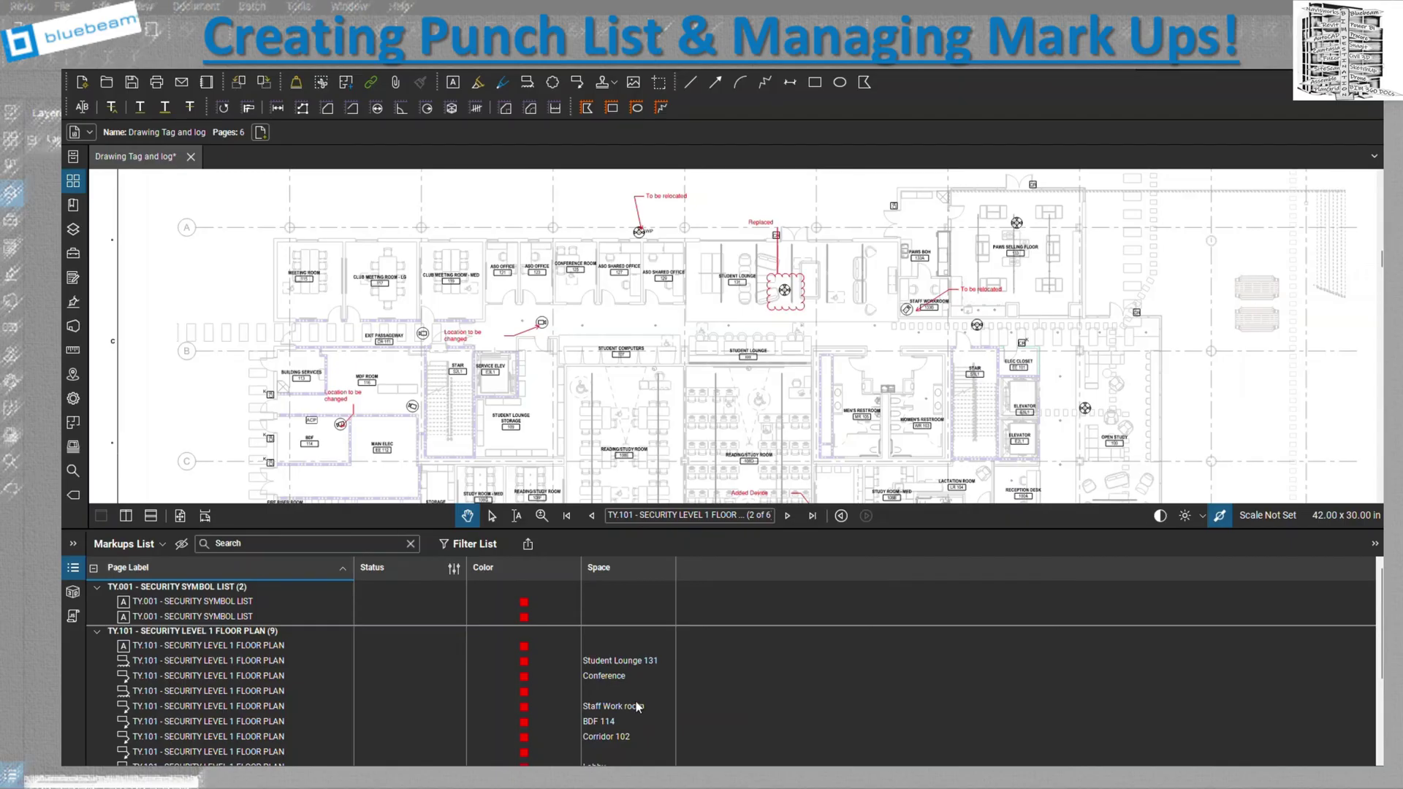
click(162, 547)
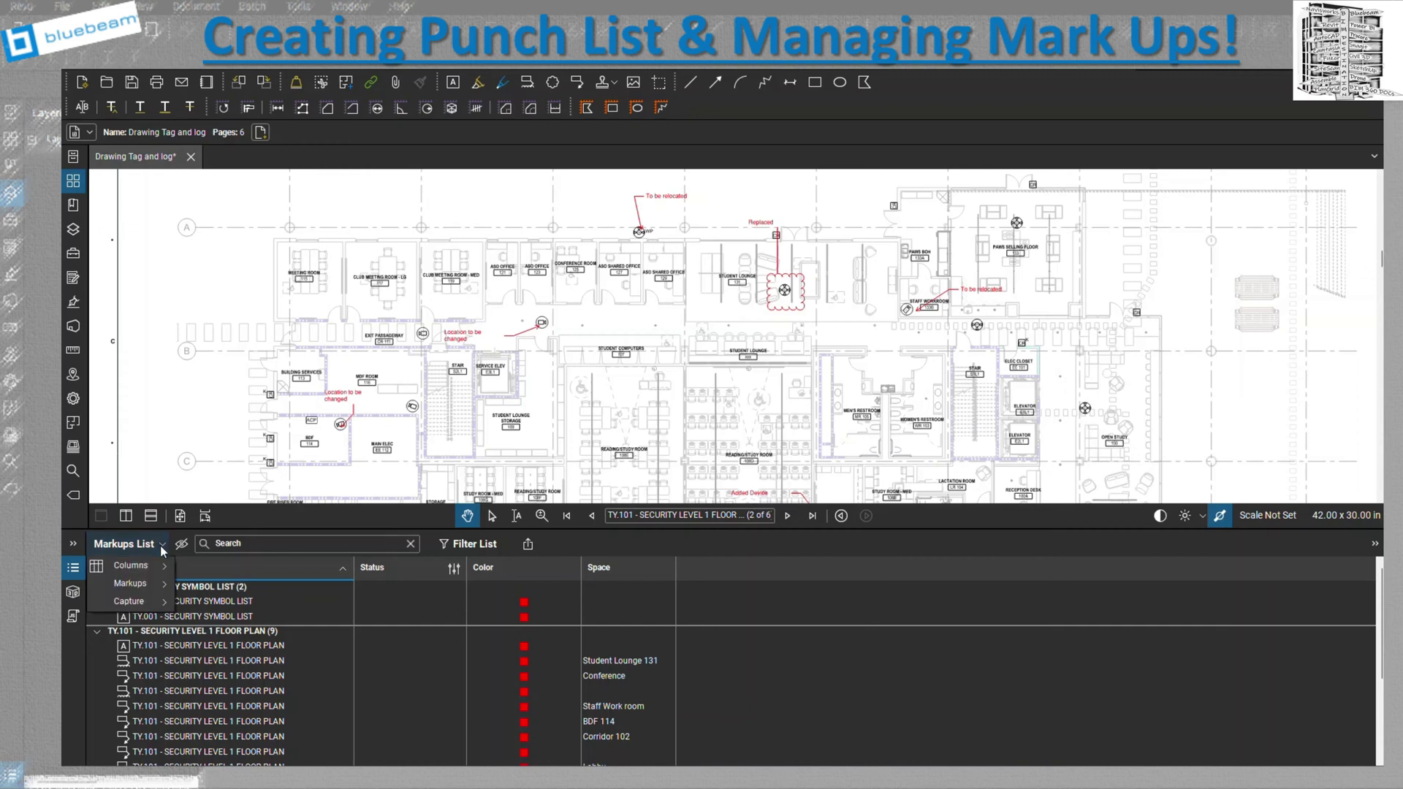
mouse_move(162, 585)
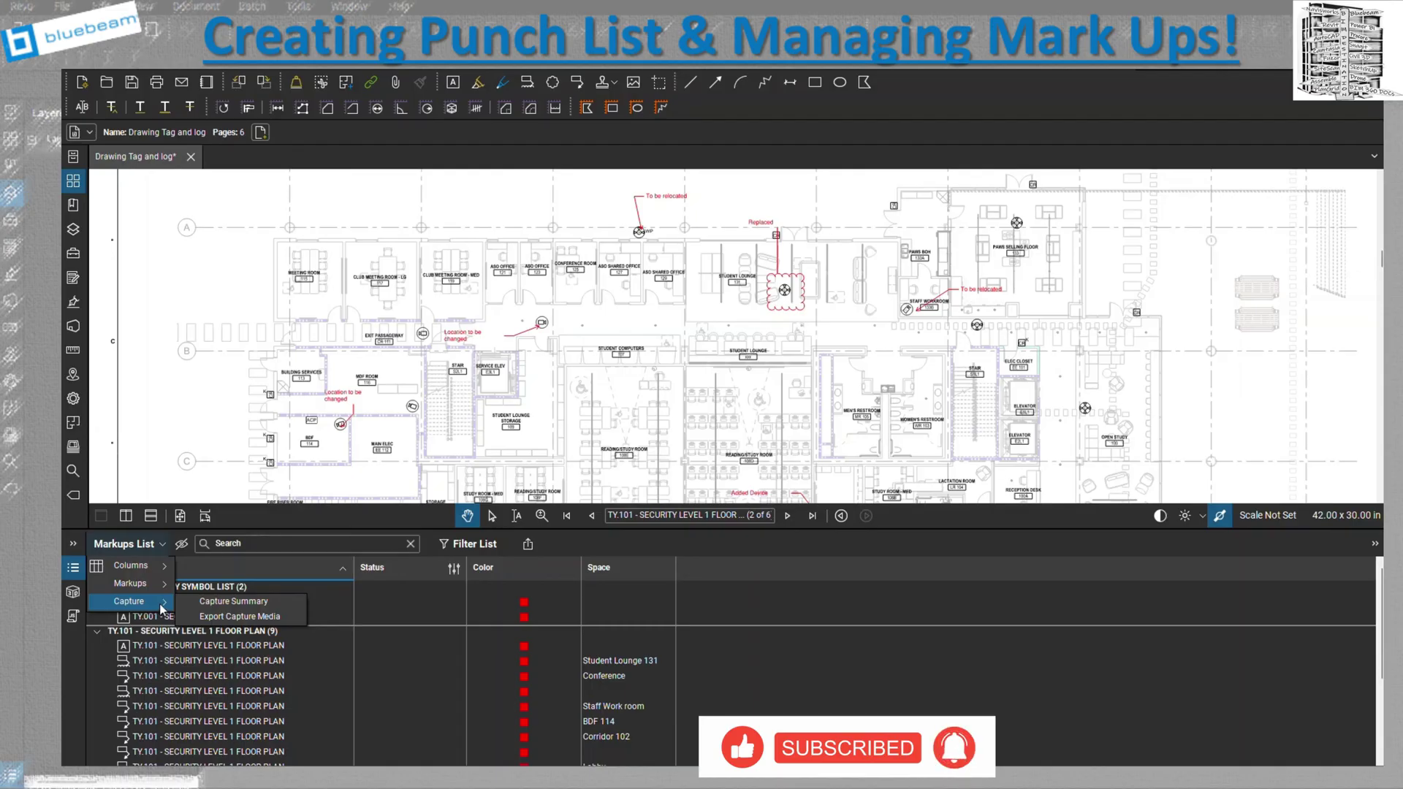
click(323, 574)
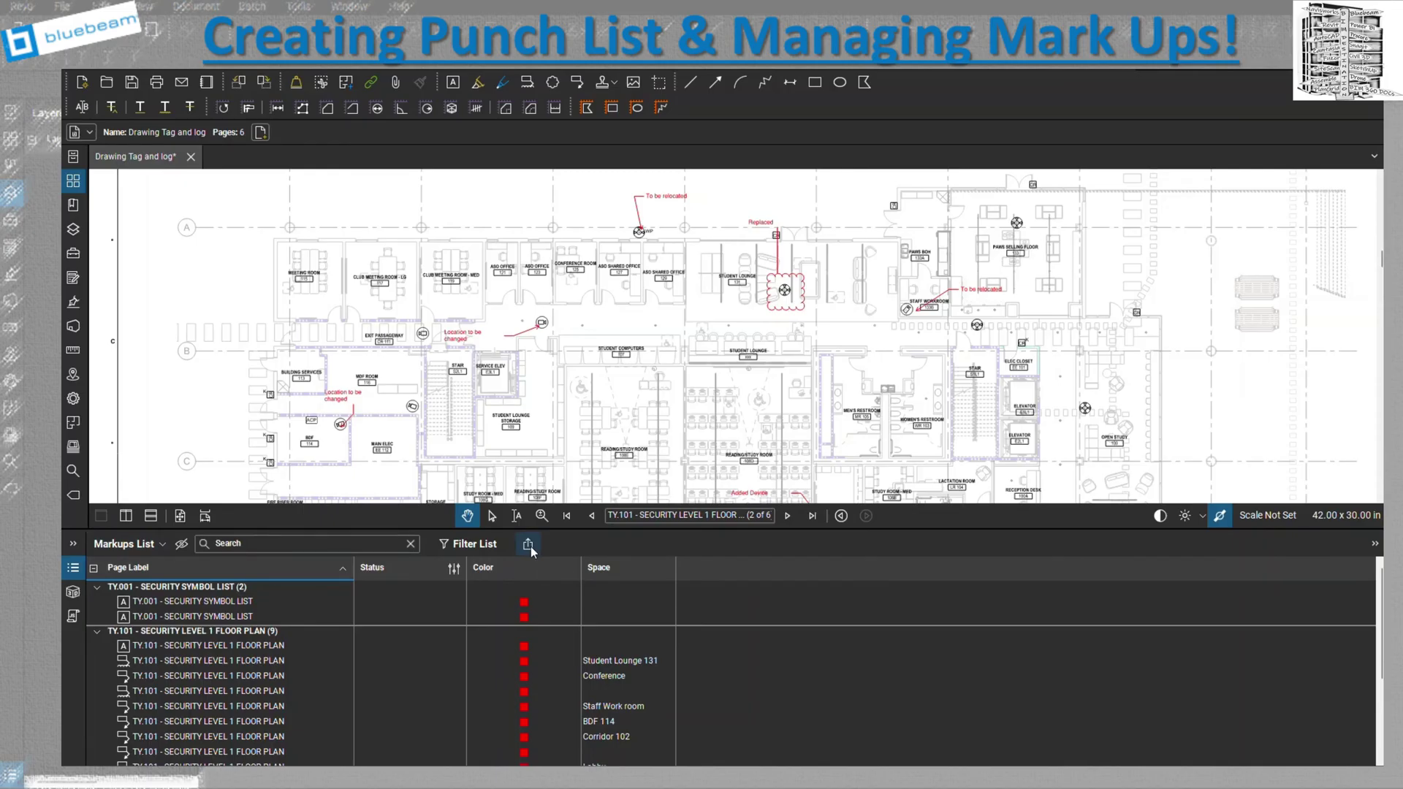
Turn on list filtering, examine the filter choices for the Space, Color and Status columns, and turn filtering off.
click(478, 546)
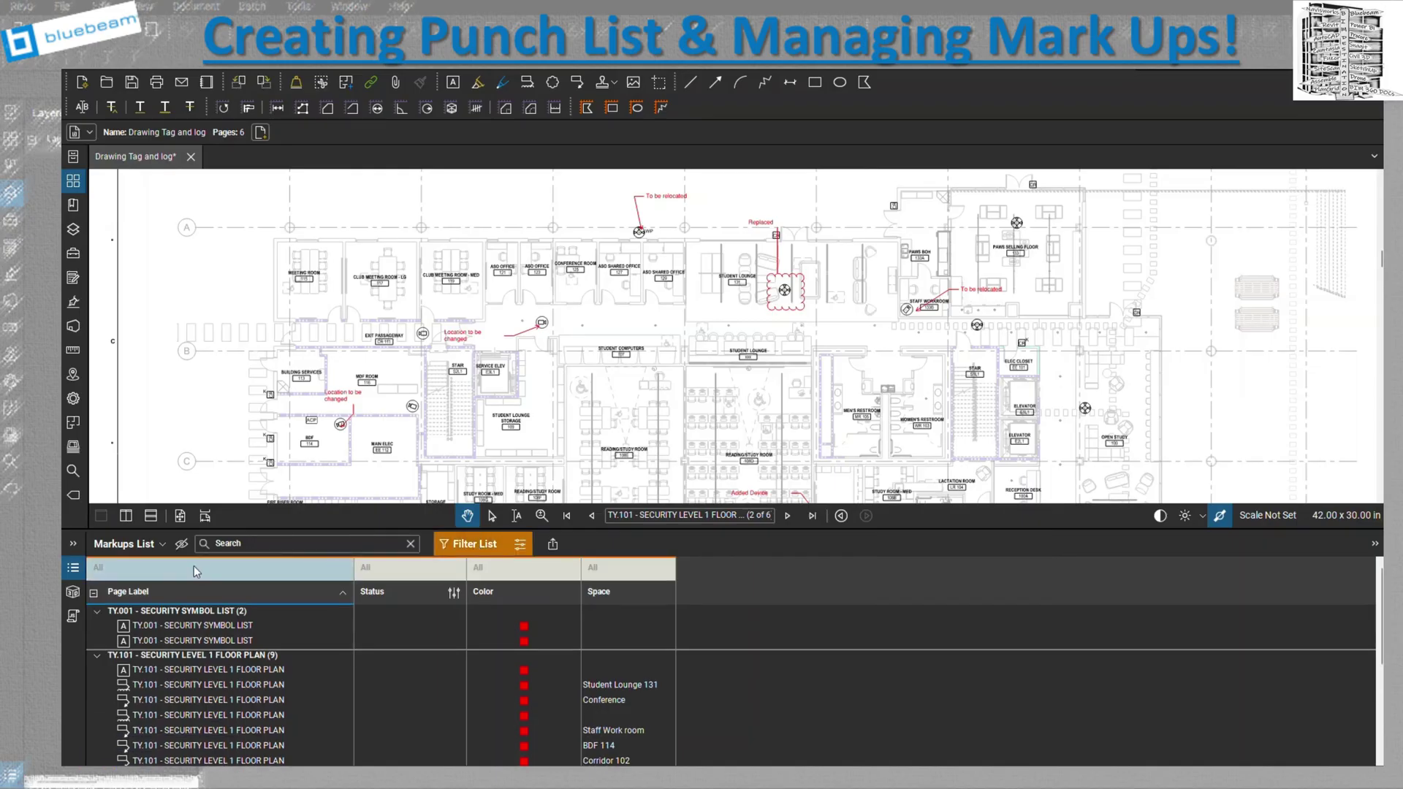
click(627, 577)
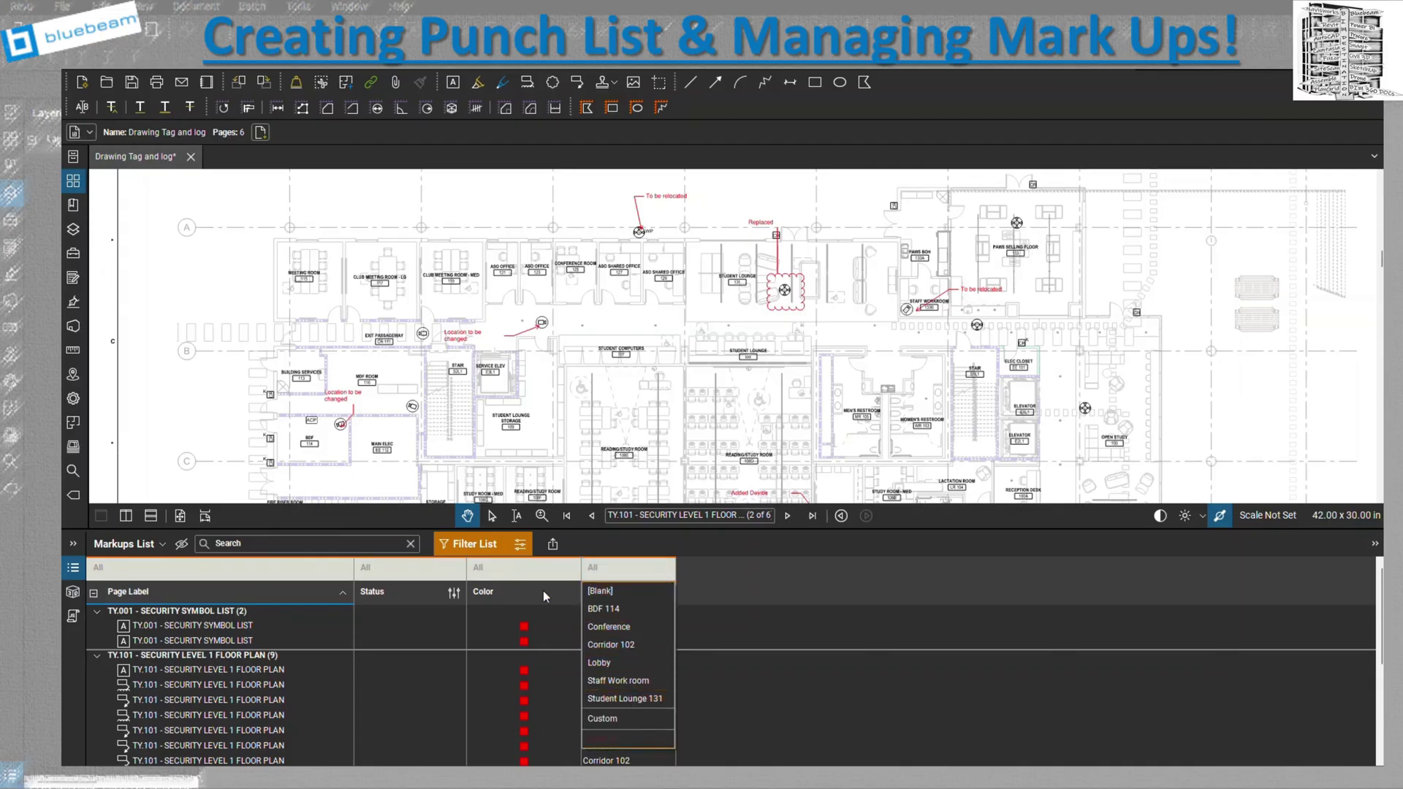
click(532, 573)
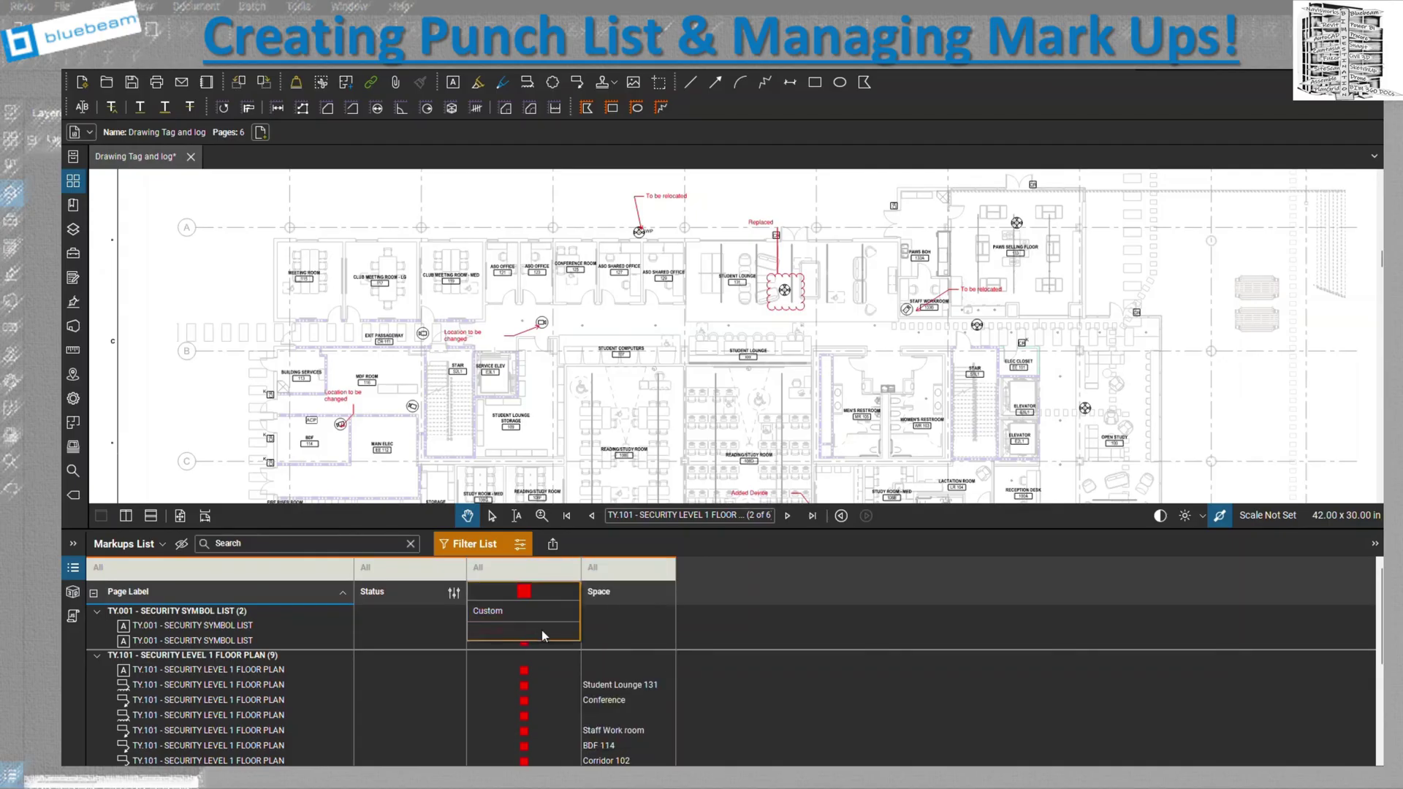
click(411, 572)
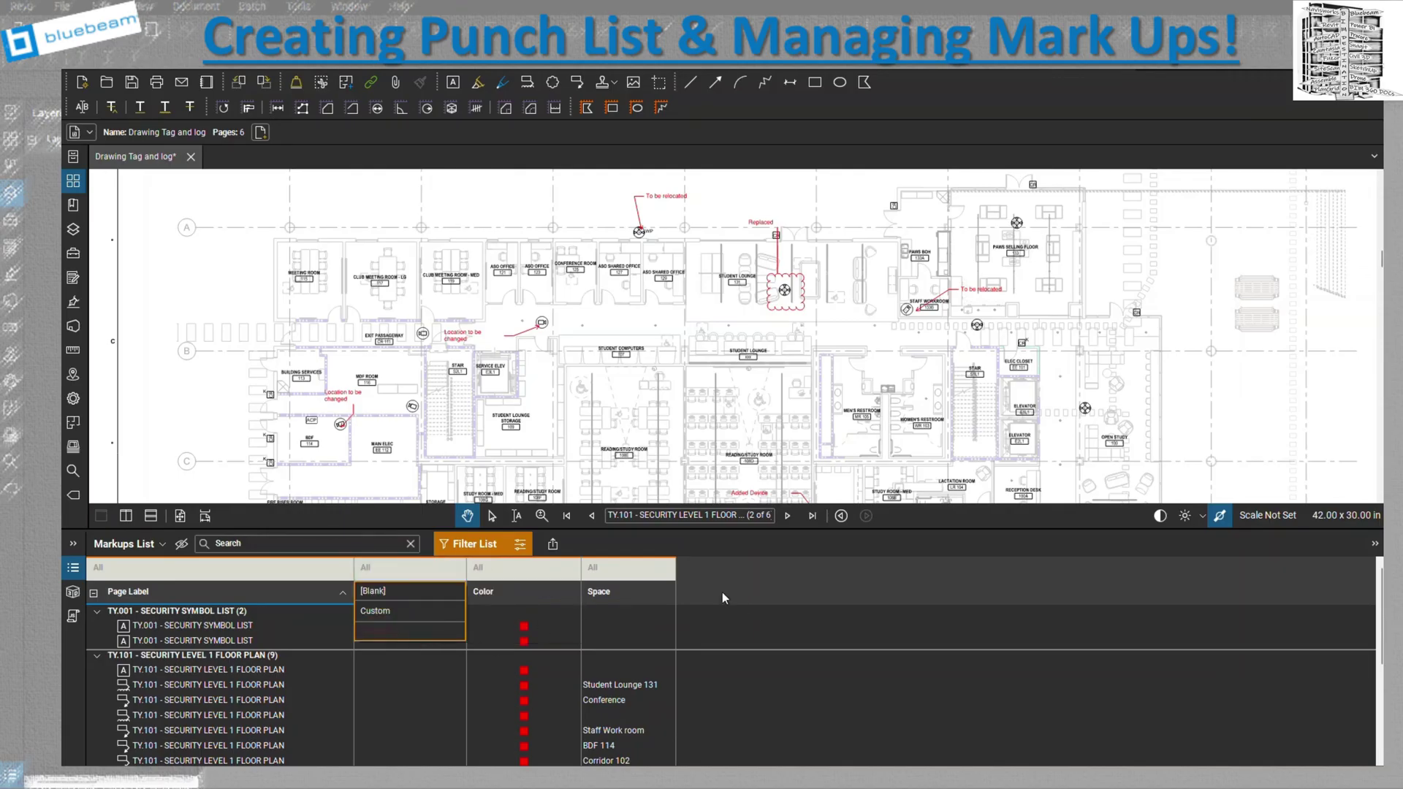
click(471, 544)
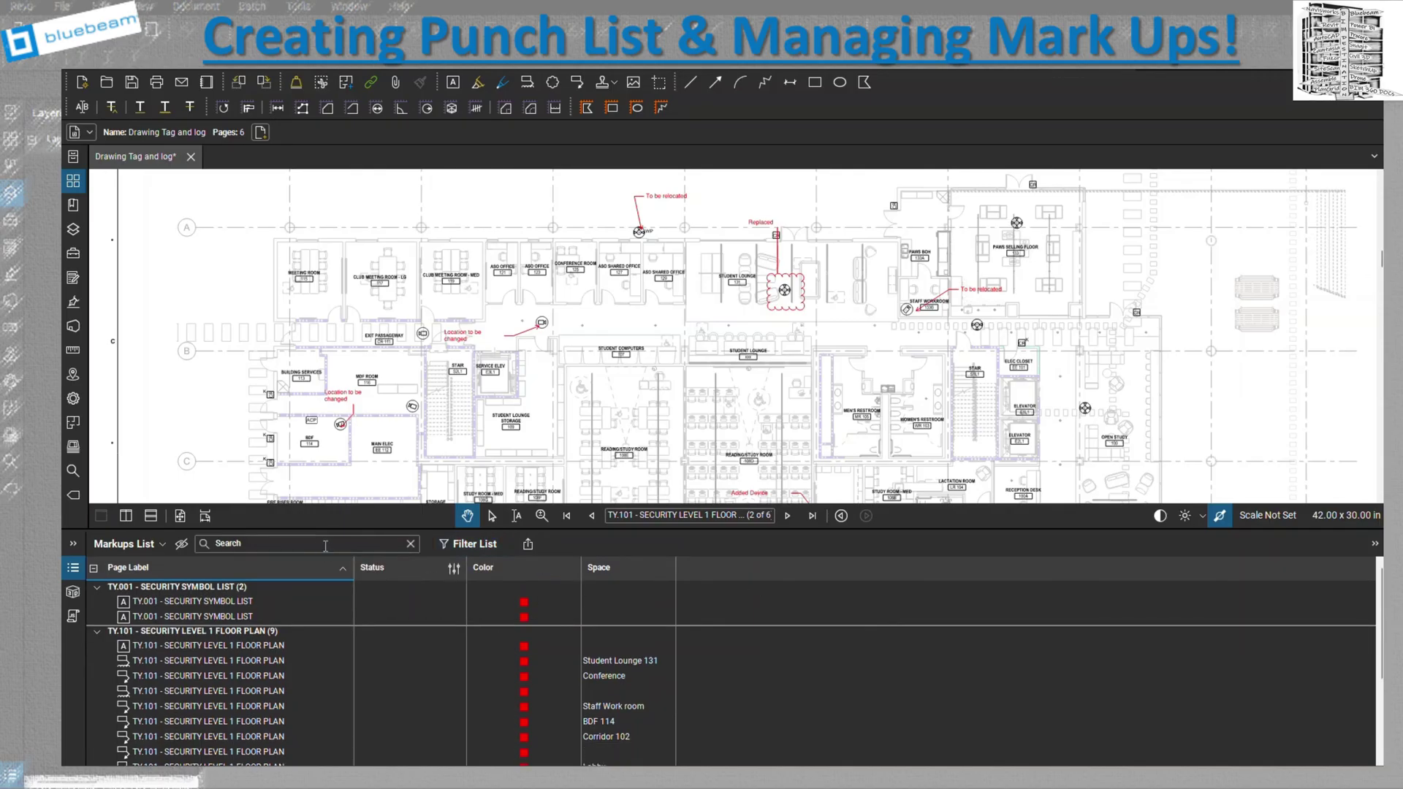
click(326, 546)
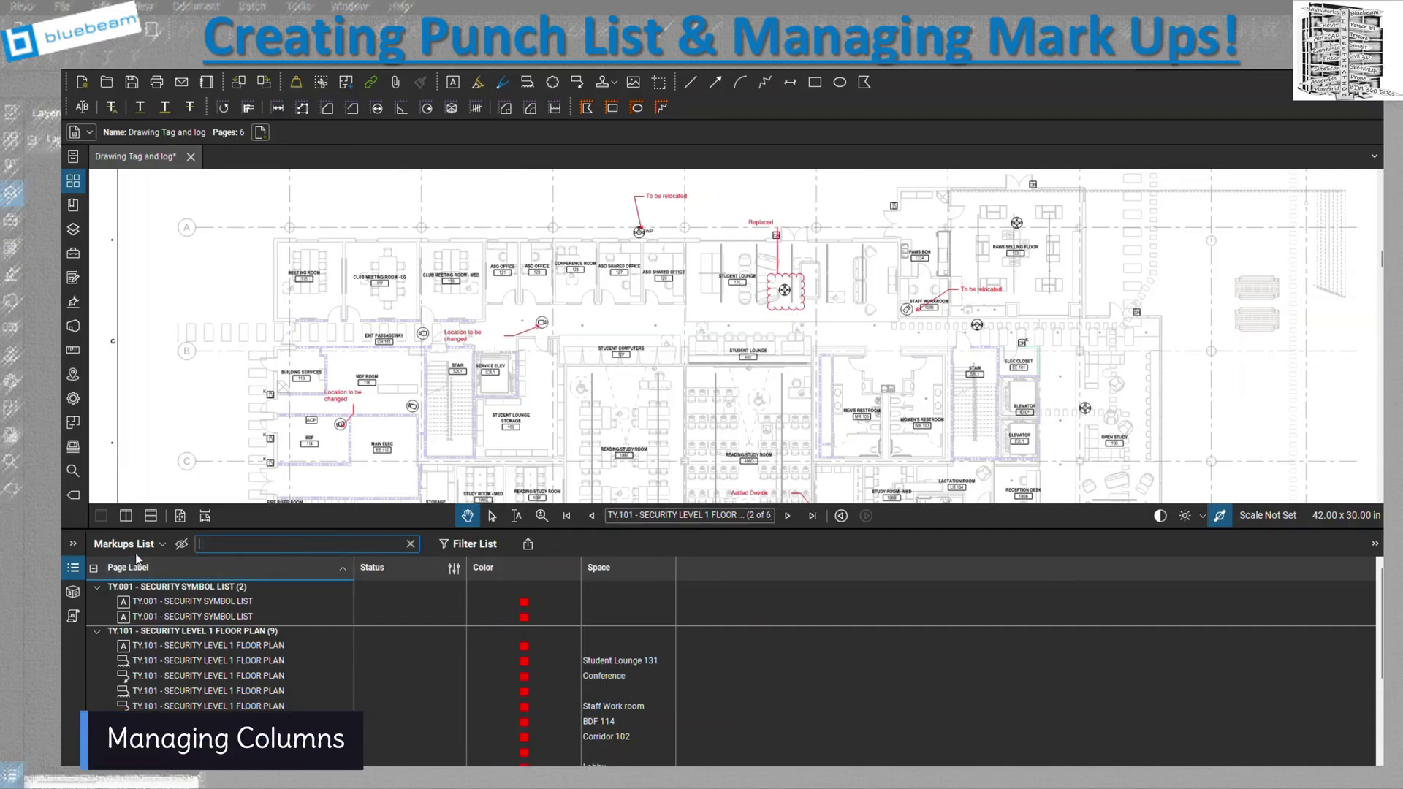
Open the custom column settings of the markups list and start adding a new custom column.
click(161, 544)
mouse_move(132, 565)
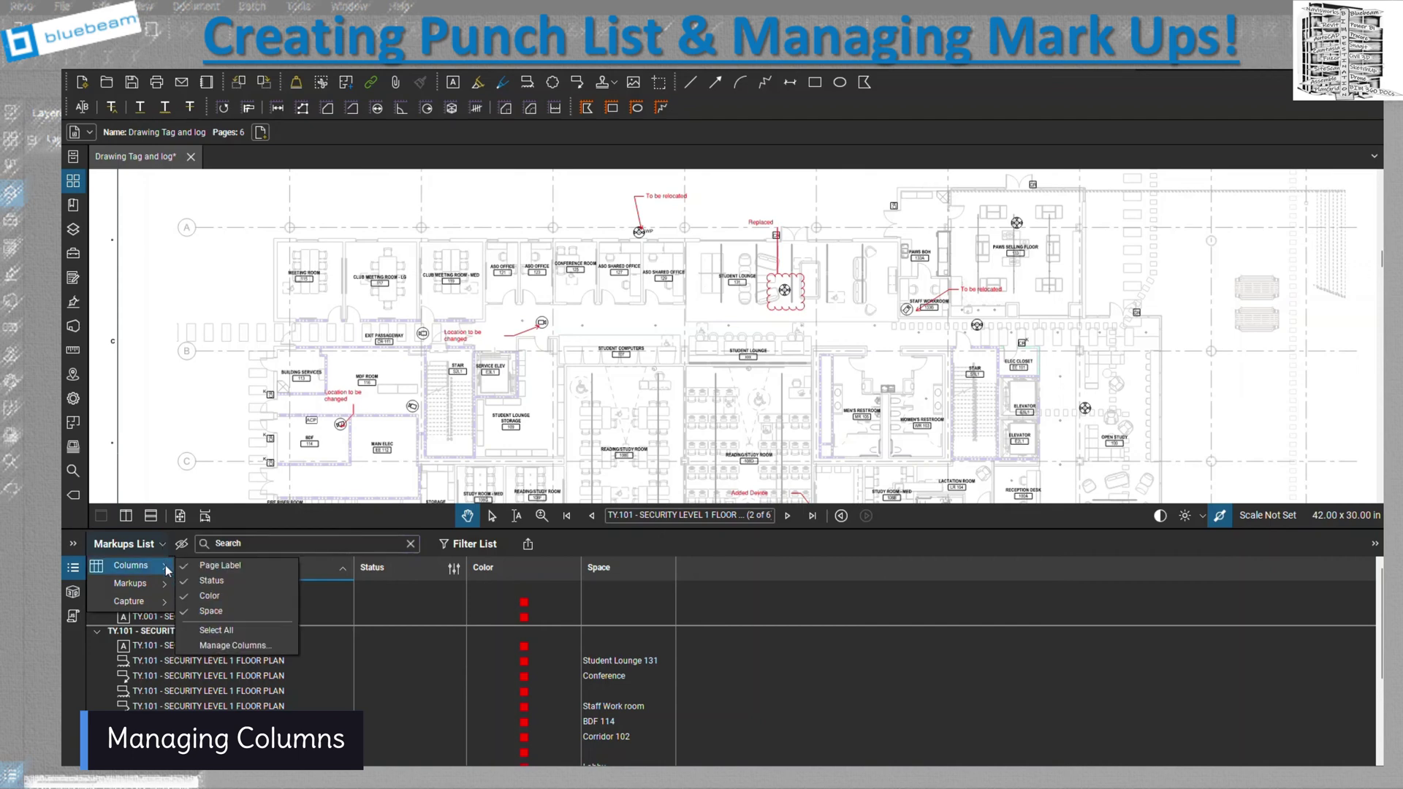
click(264, 647)
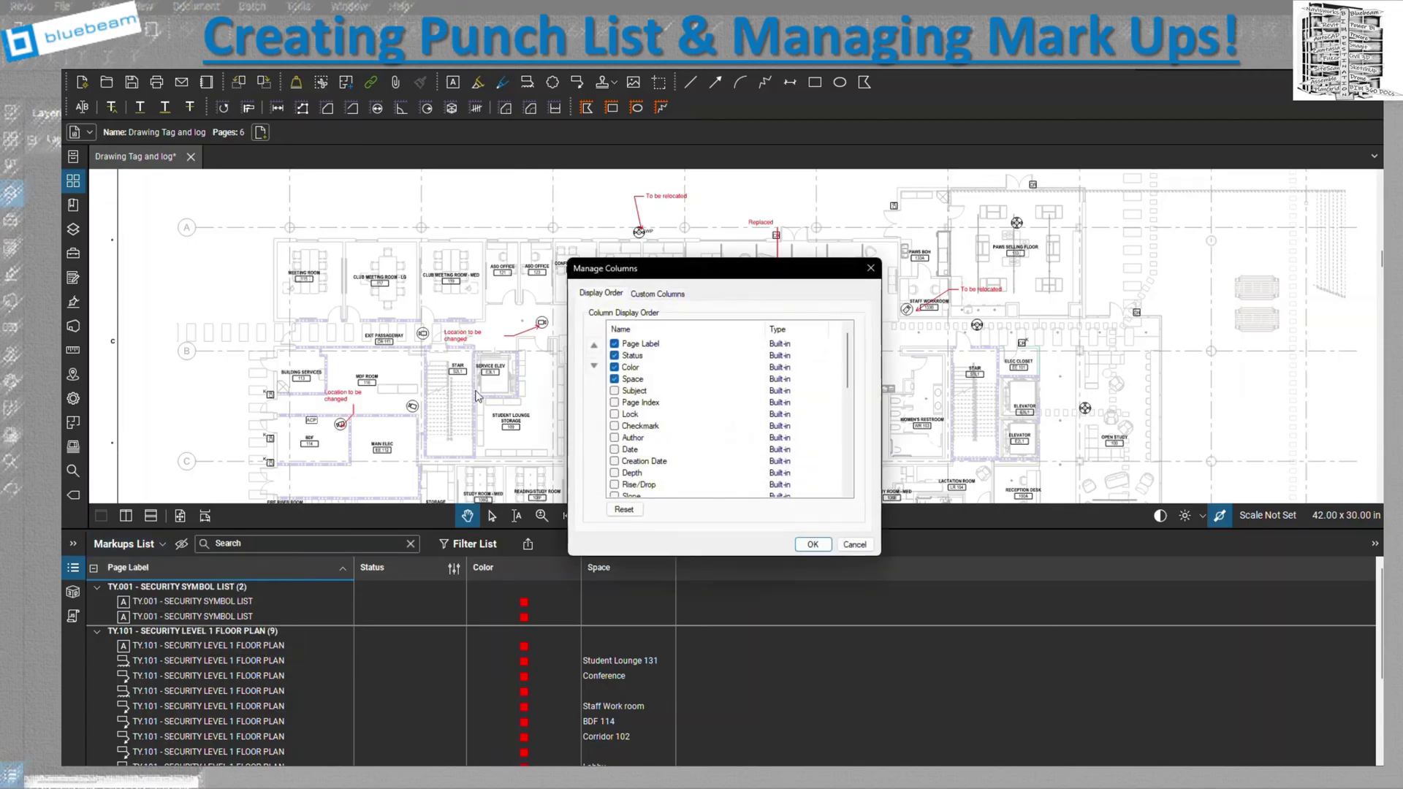
click(660, 295)
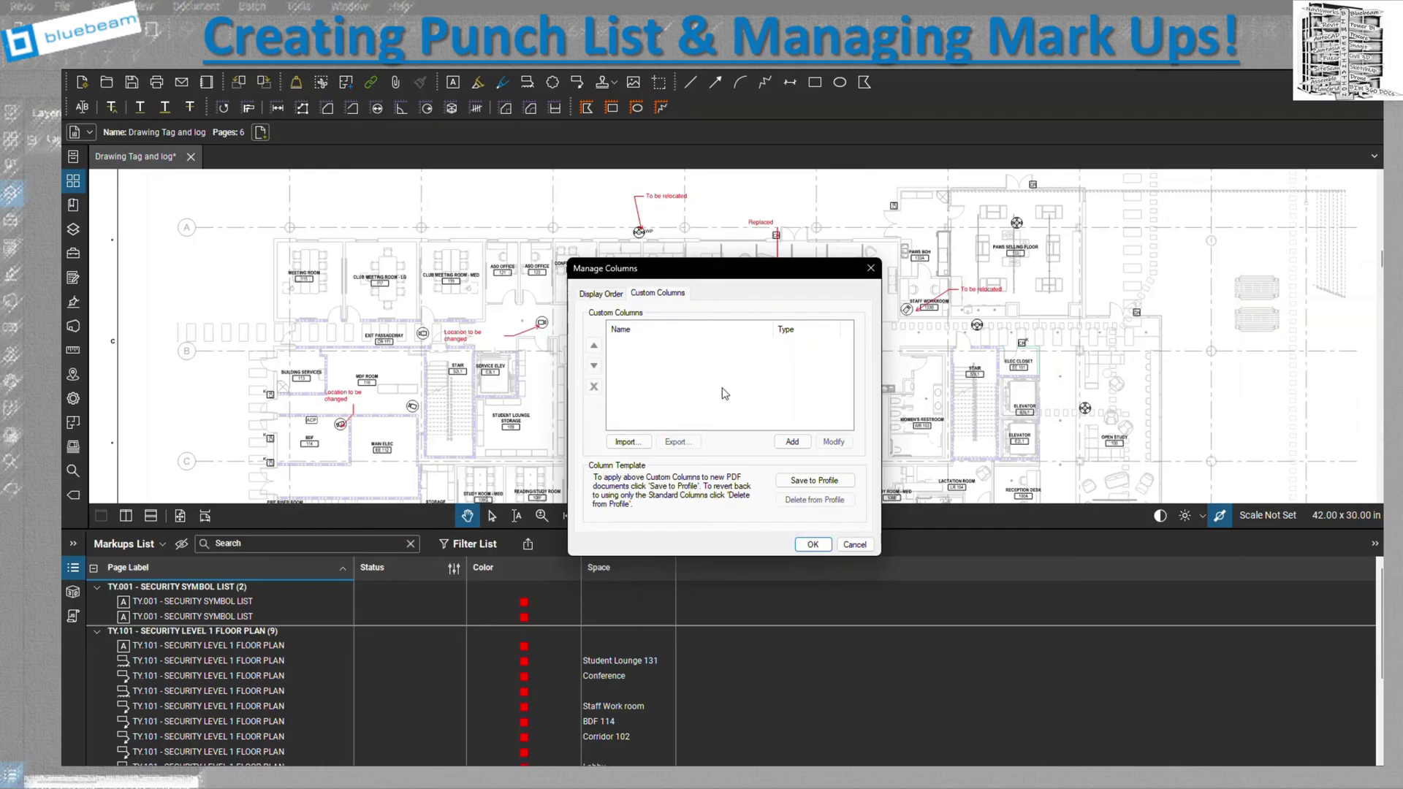
click(794, 442)
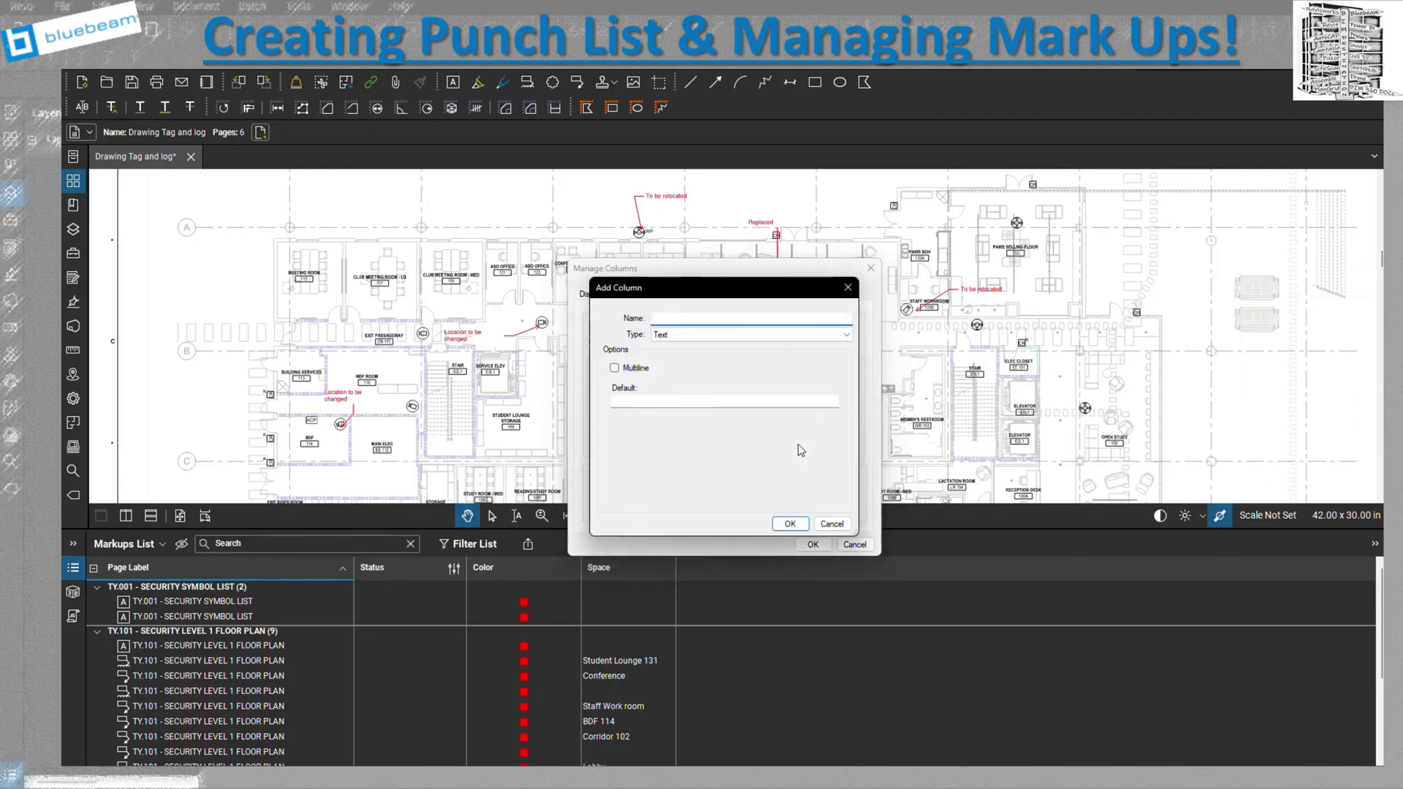
Examine the options of the Checkmark, Choice, Date, Formula, Number and Text column types, cancel the new column and close the column settings.
click(698, 336)
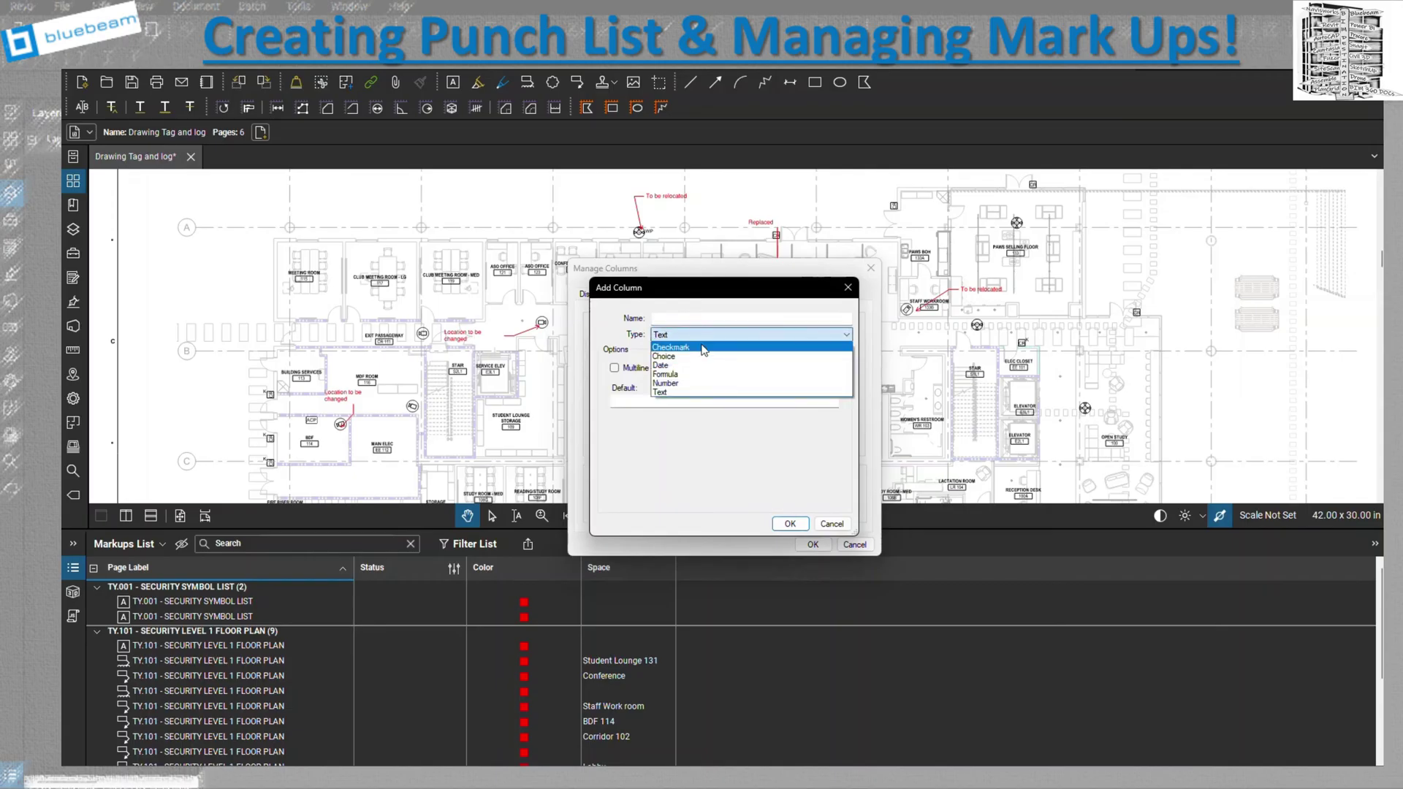
click(704, 348)
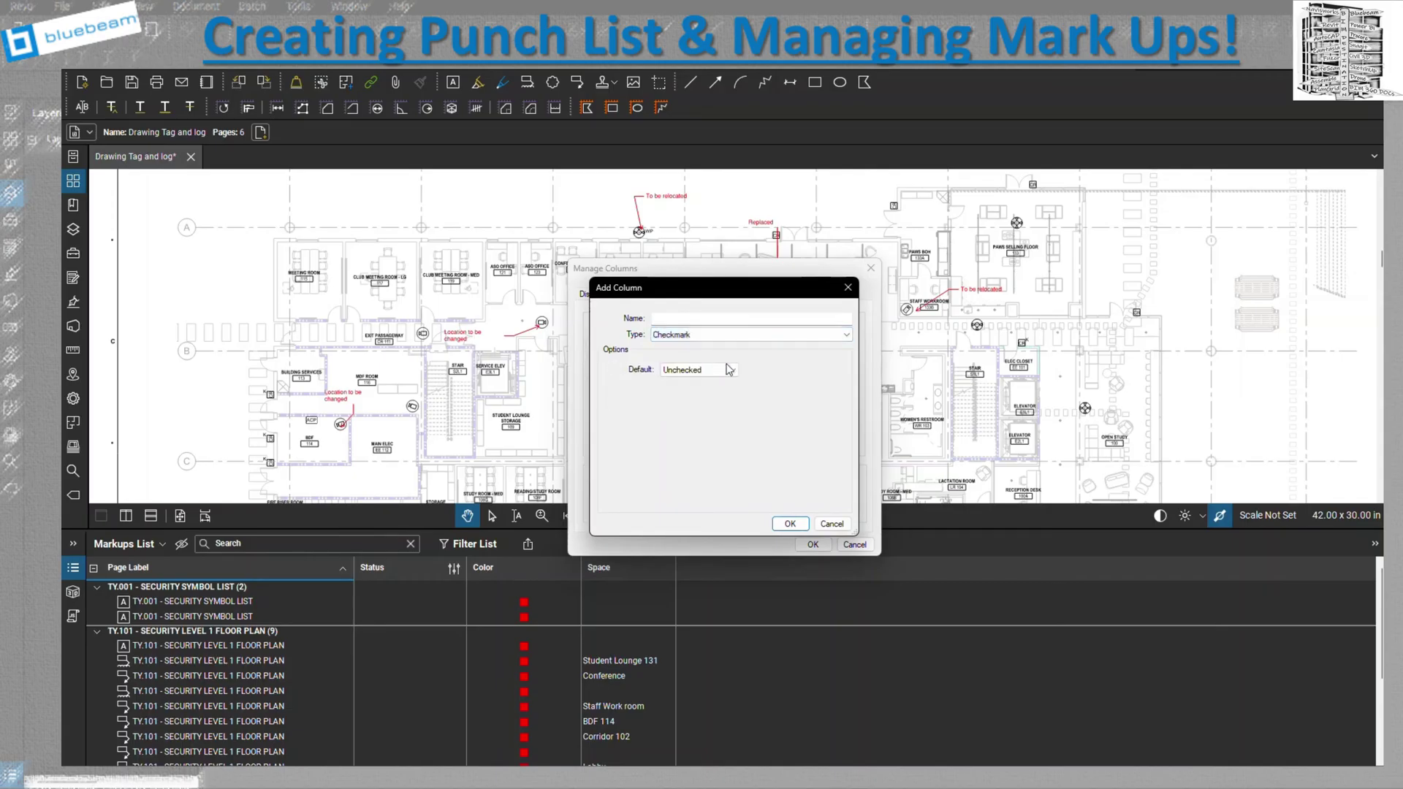
click(709, 336)
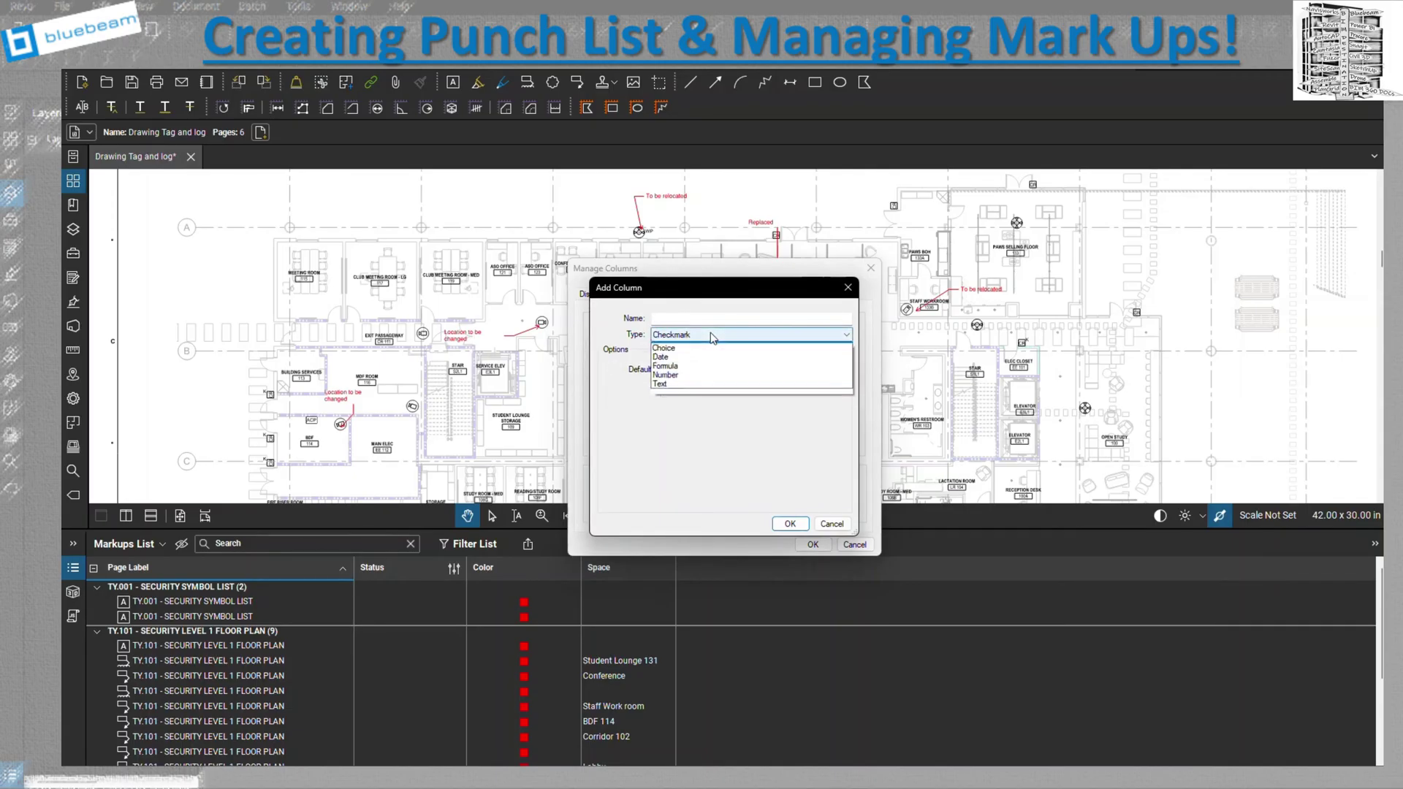
click(713, 356)
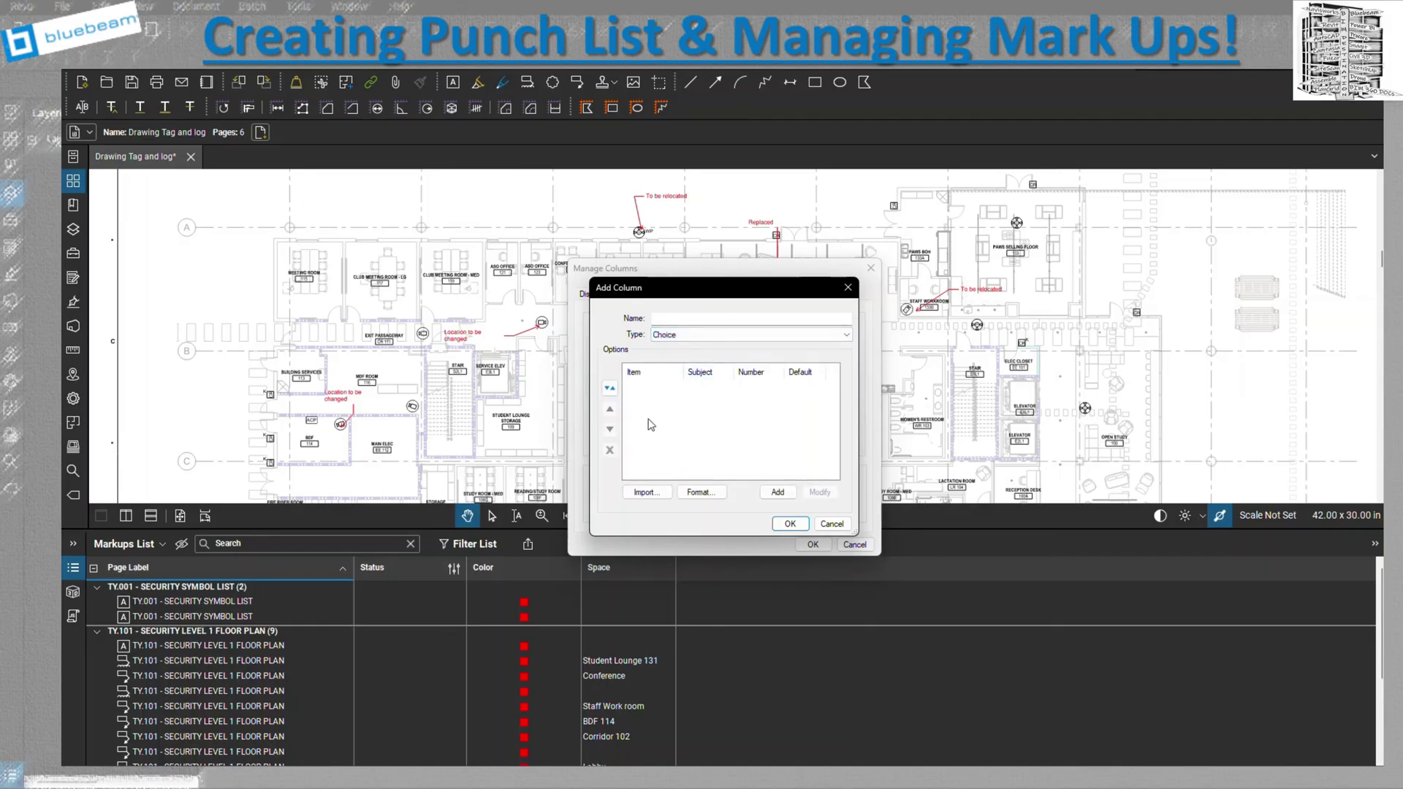
click(724, 334)
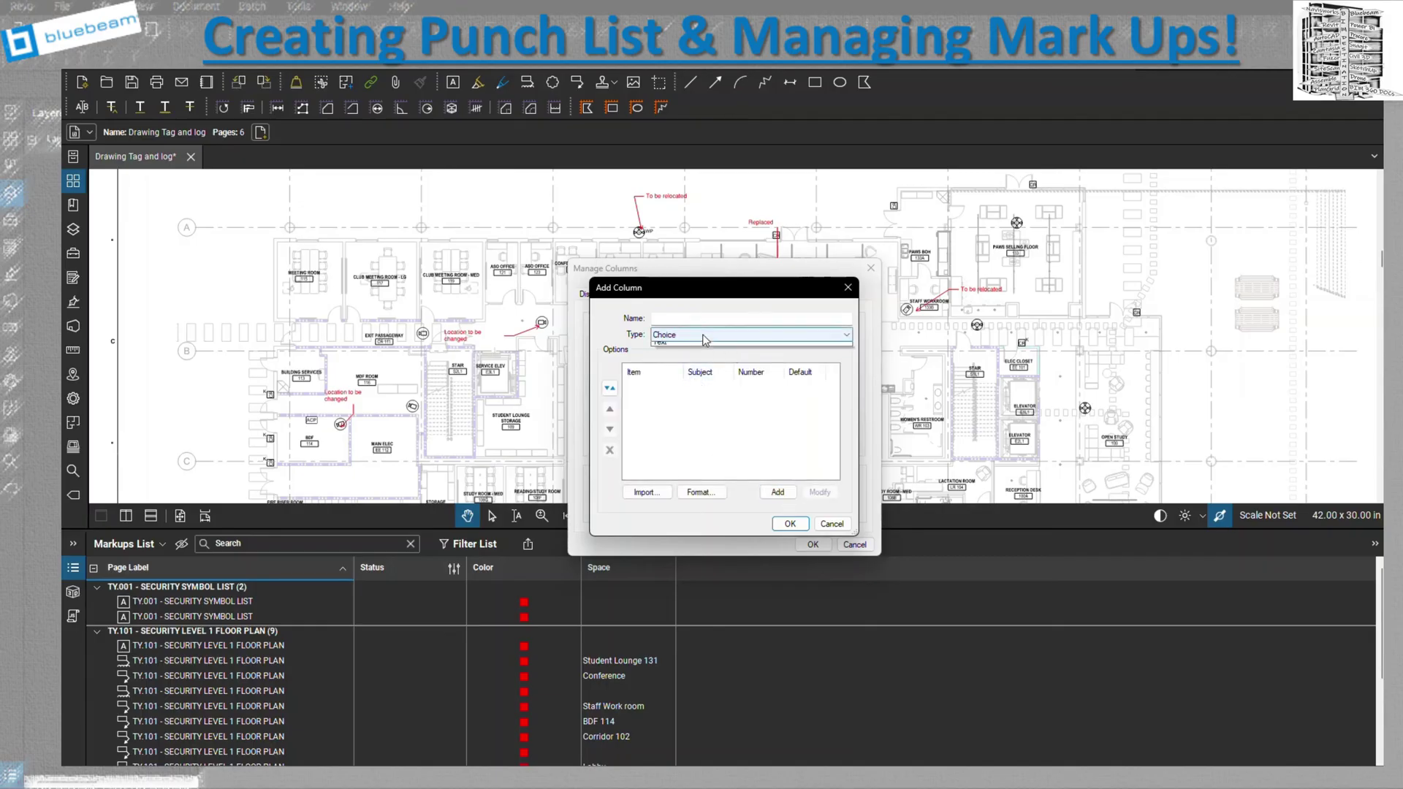
click(700, 373)
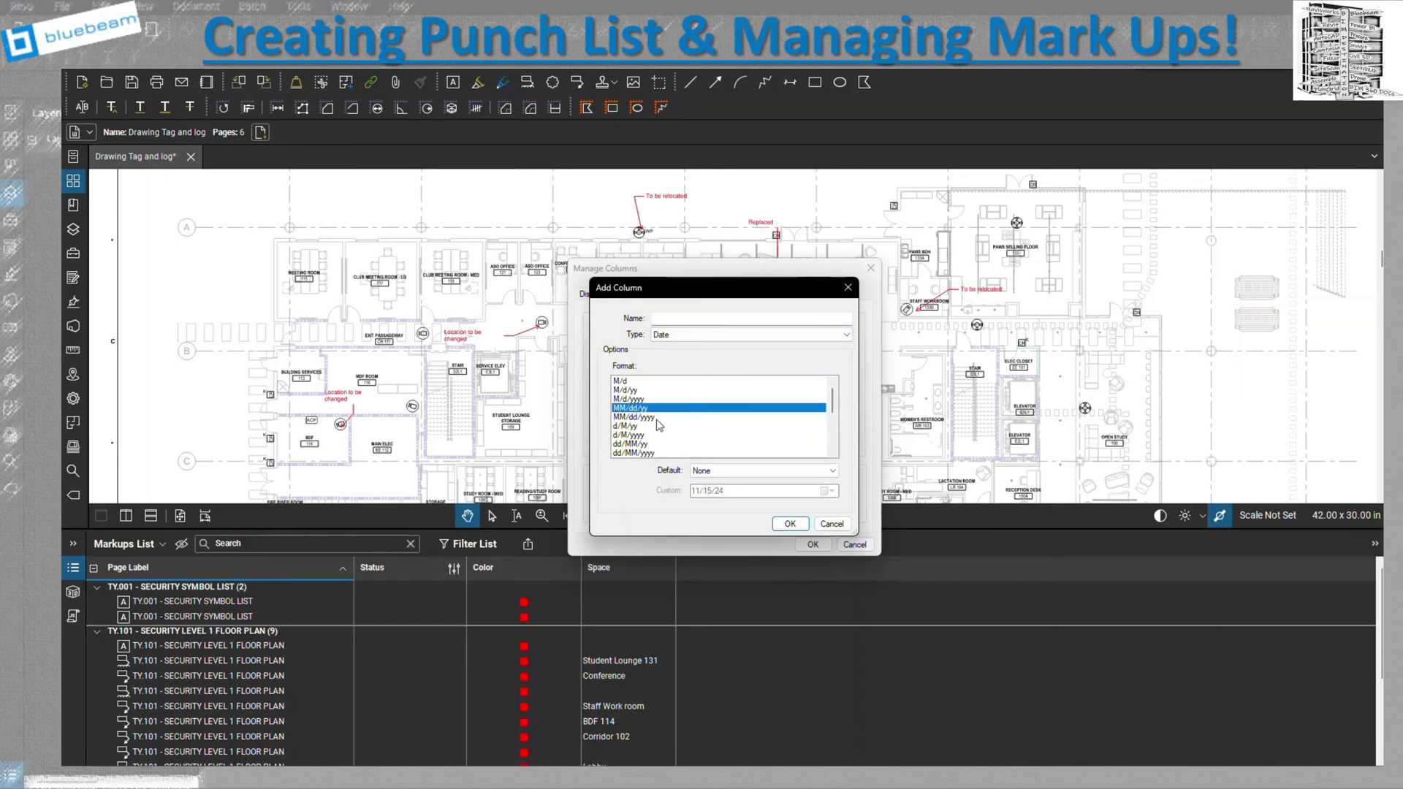
click(687, 336)
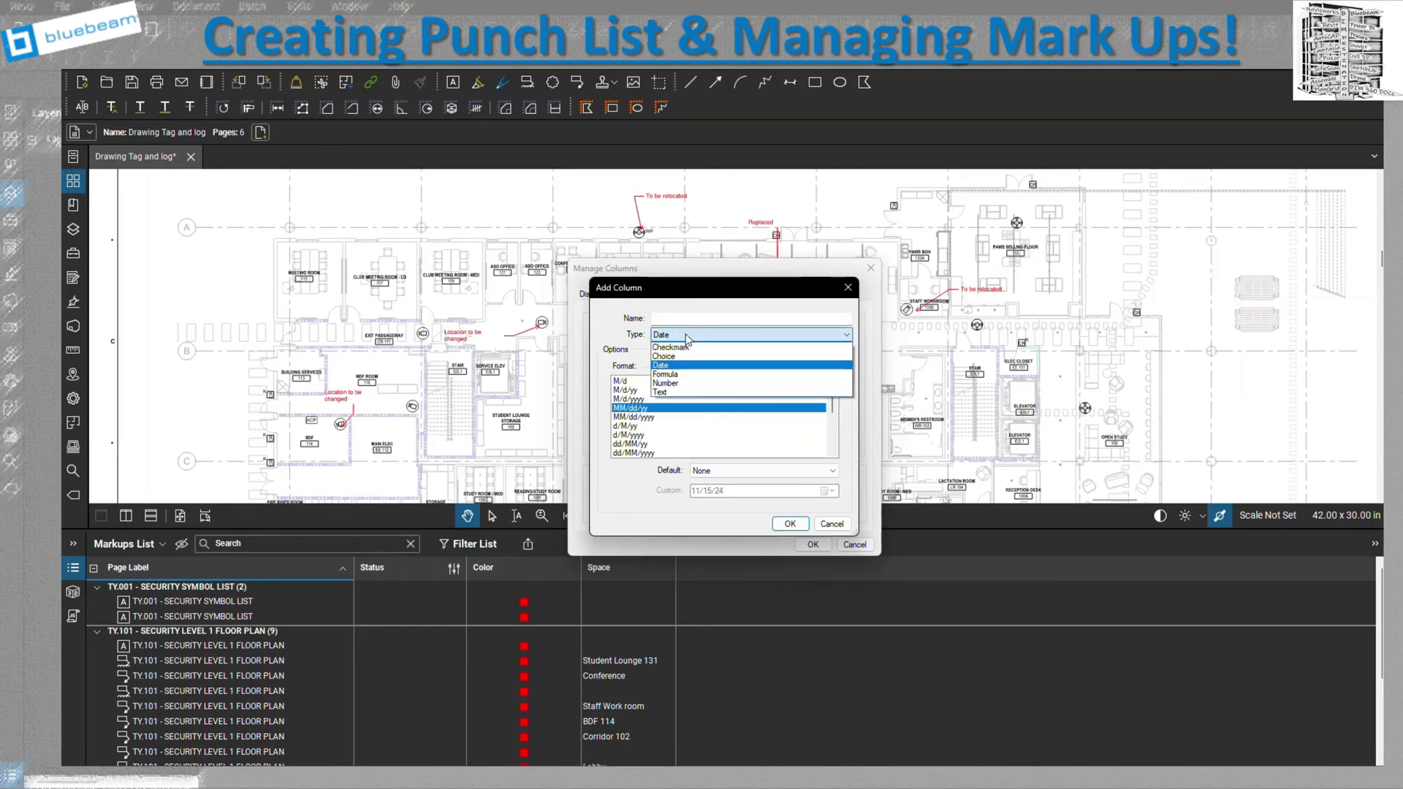
click(687, 376)
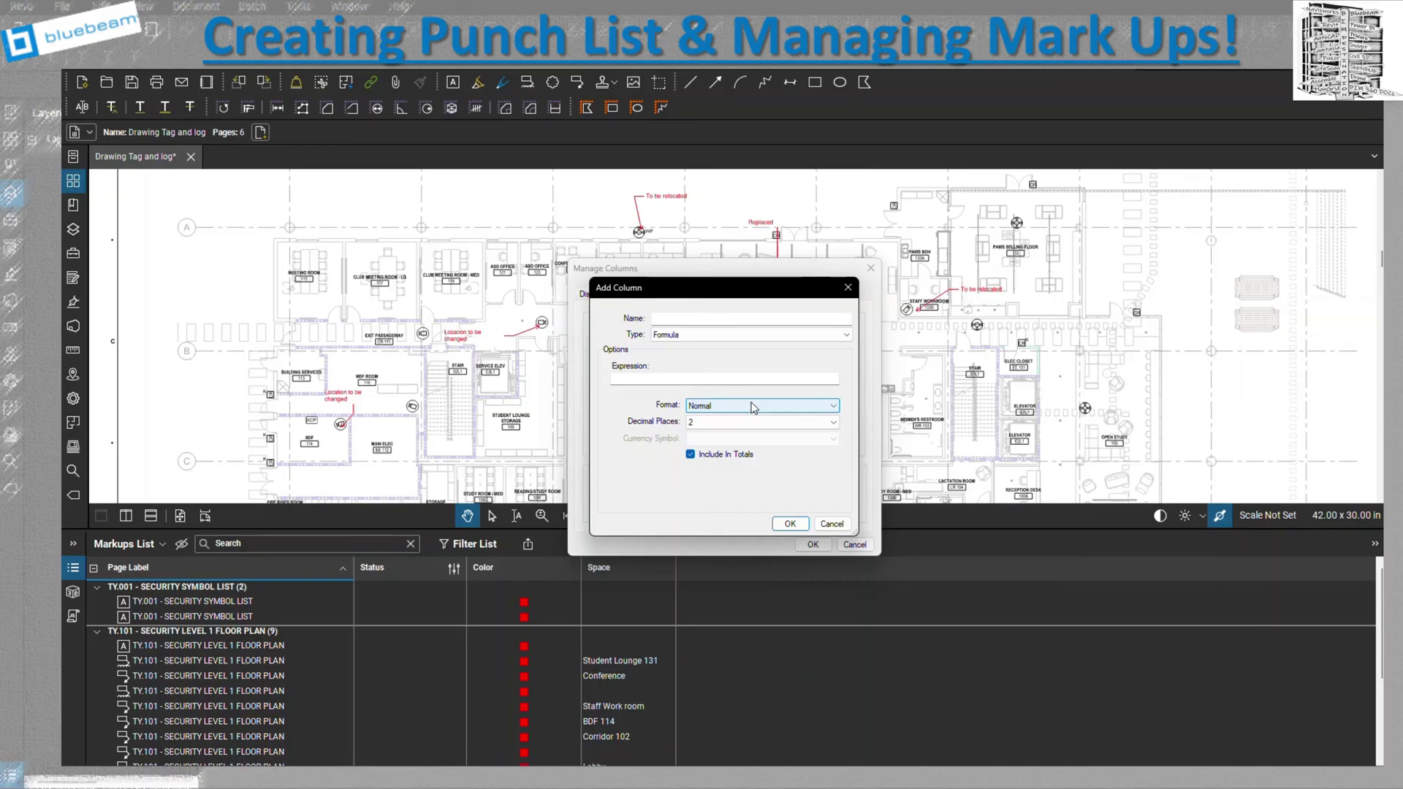
click(696, 336)
click(700, 384)
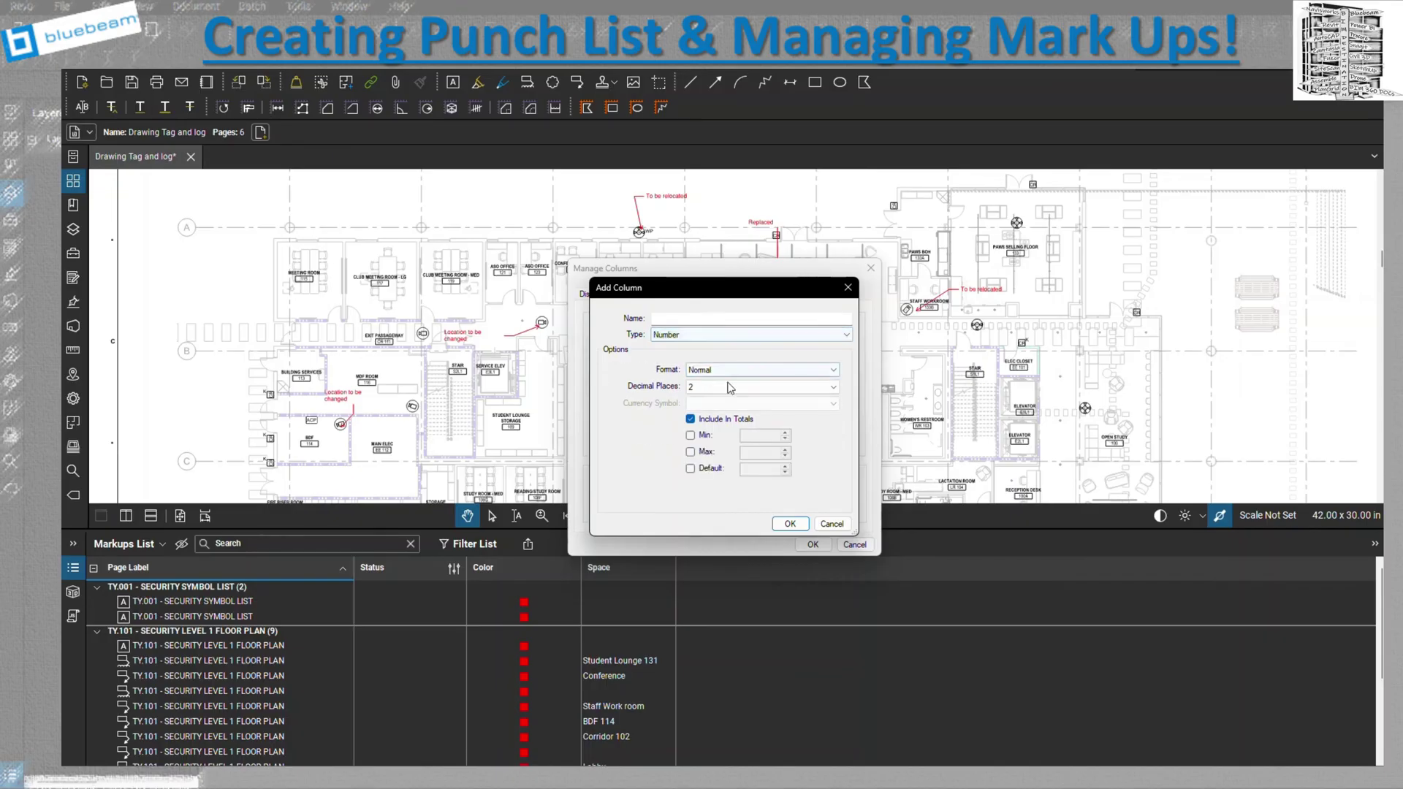
click(705, 337)
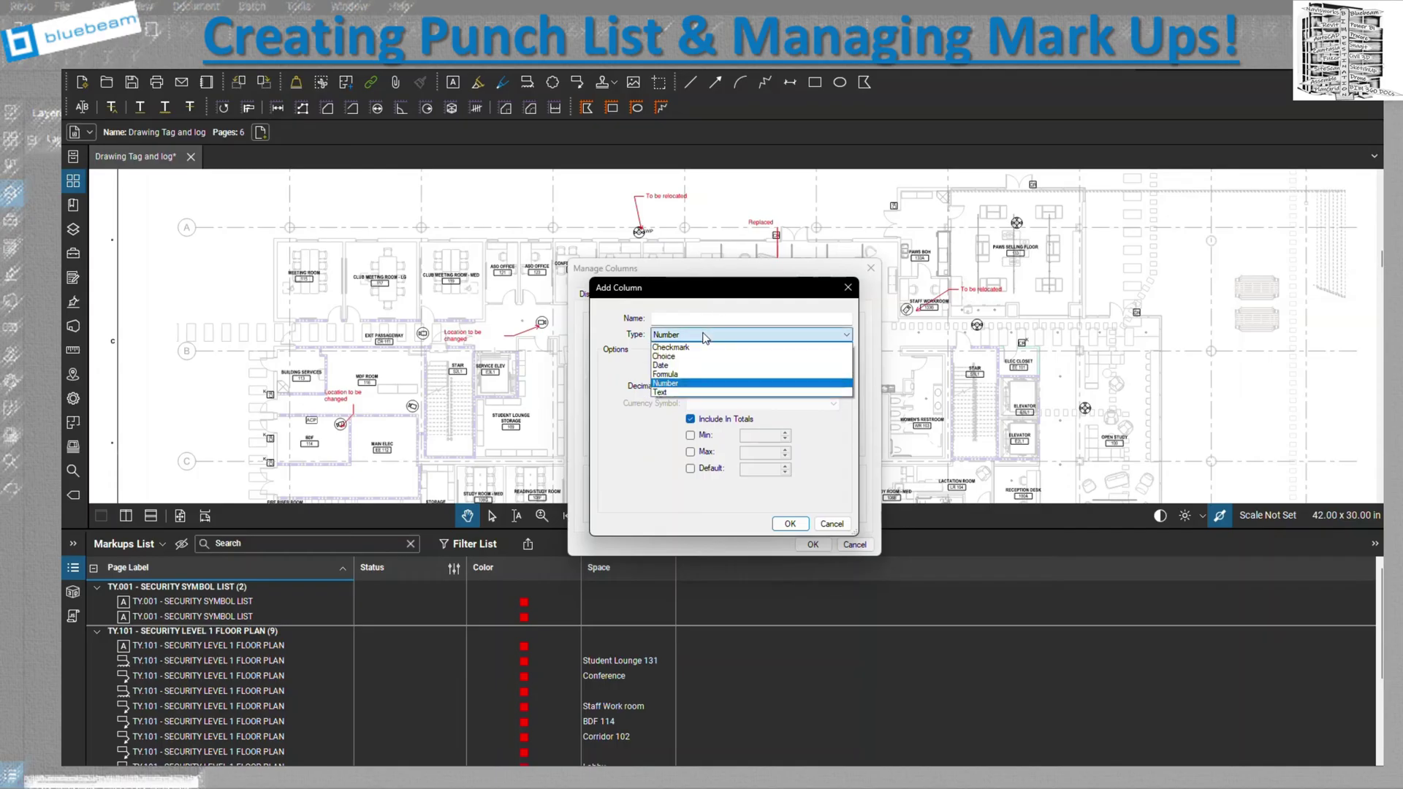
click(705, 392)
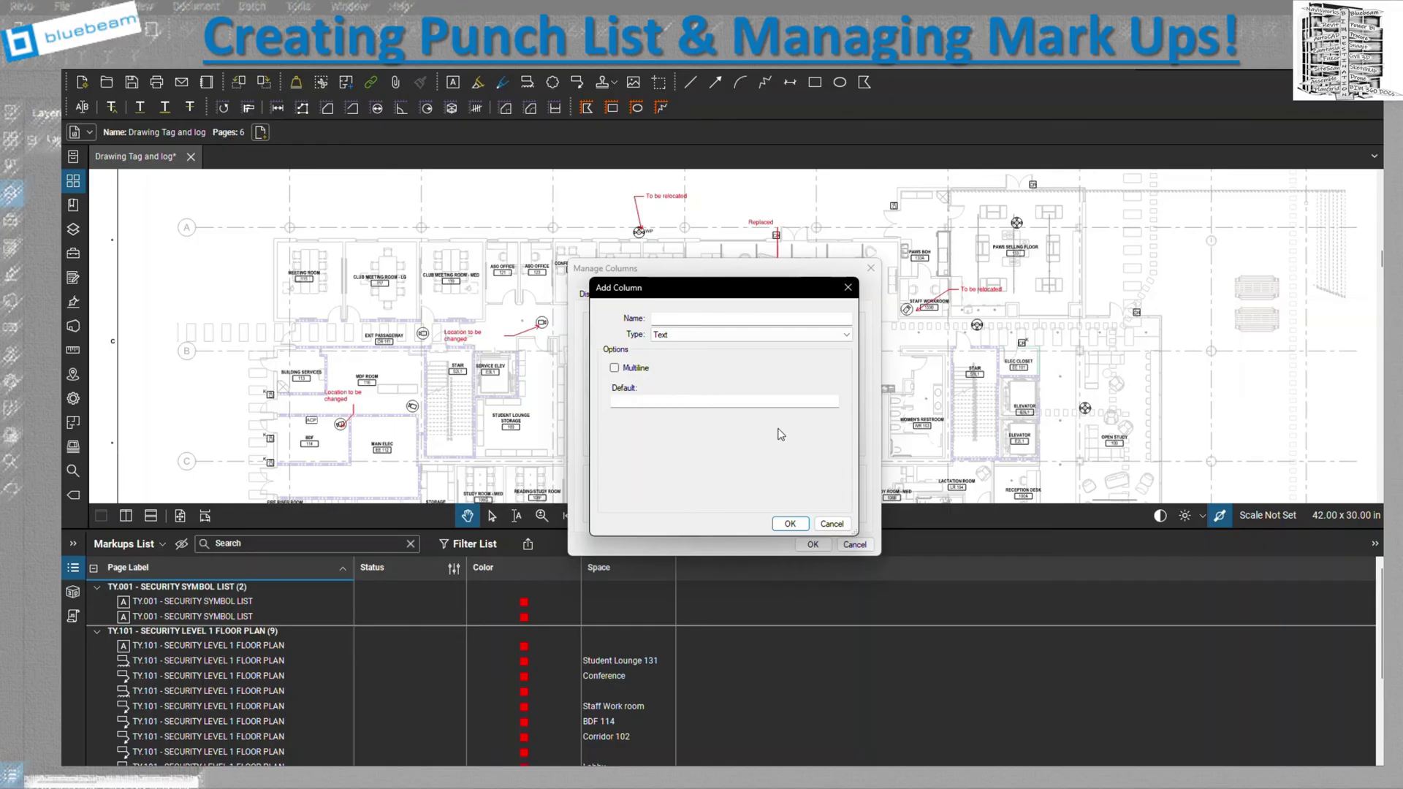
click(843, 522)
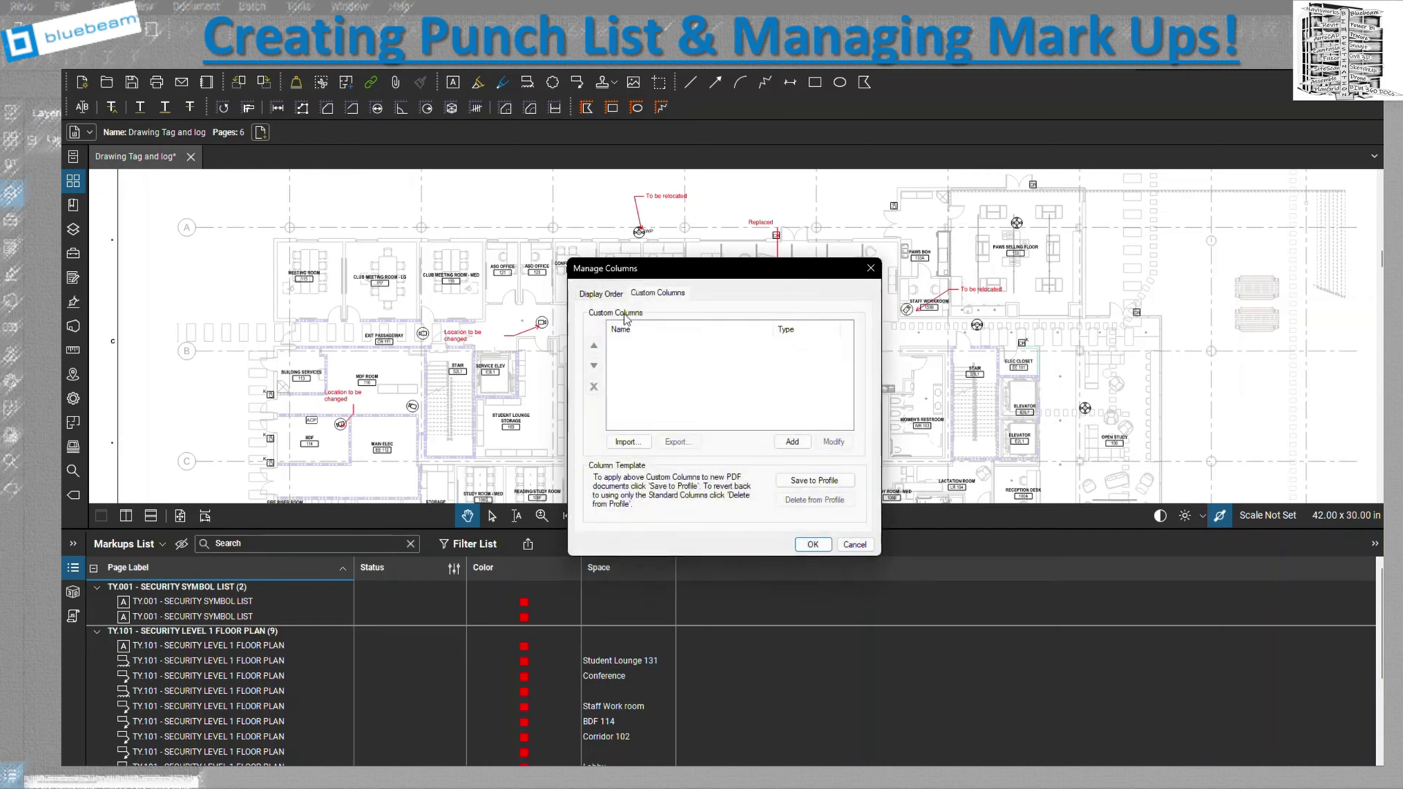
click(601, 293)
click(812, 545)
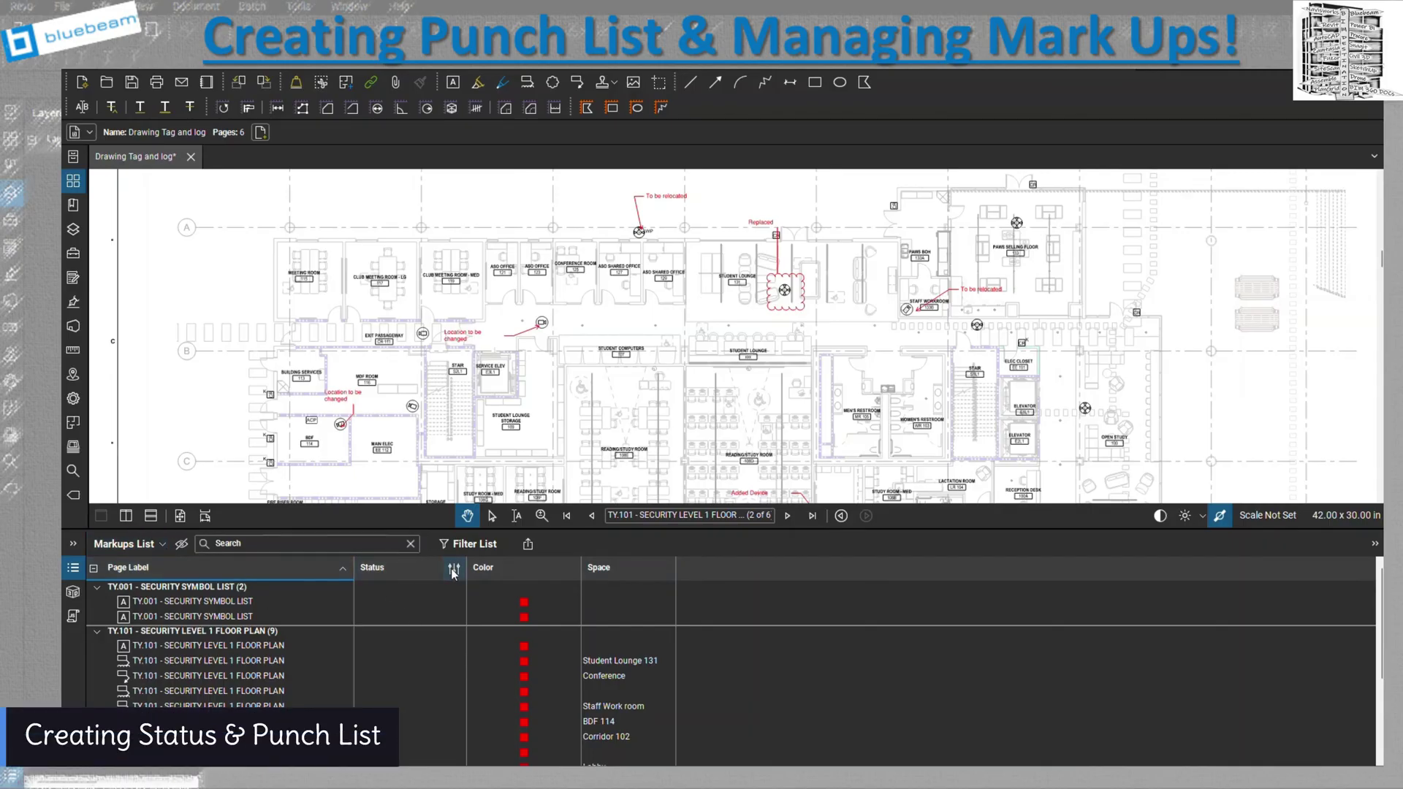
Open the status management settings and add a new state model named Punch List.
click(480, 587)
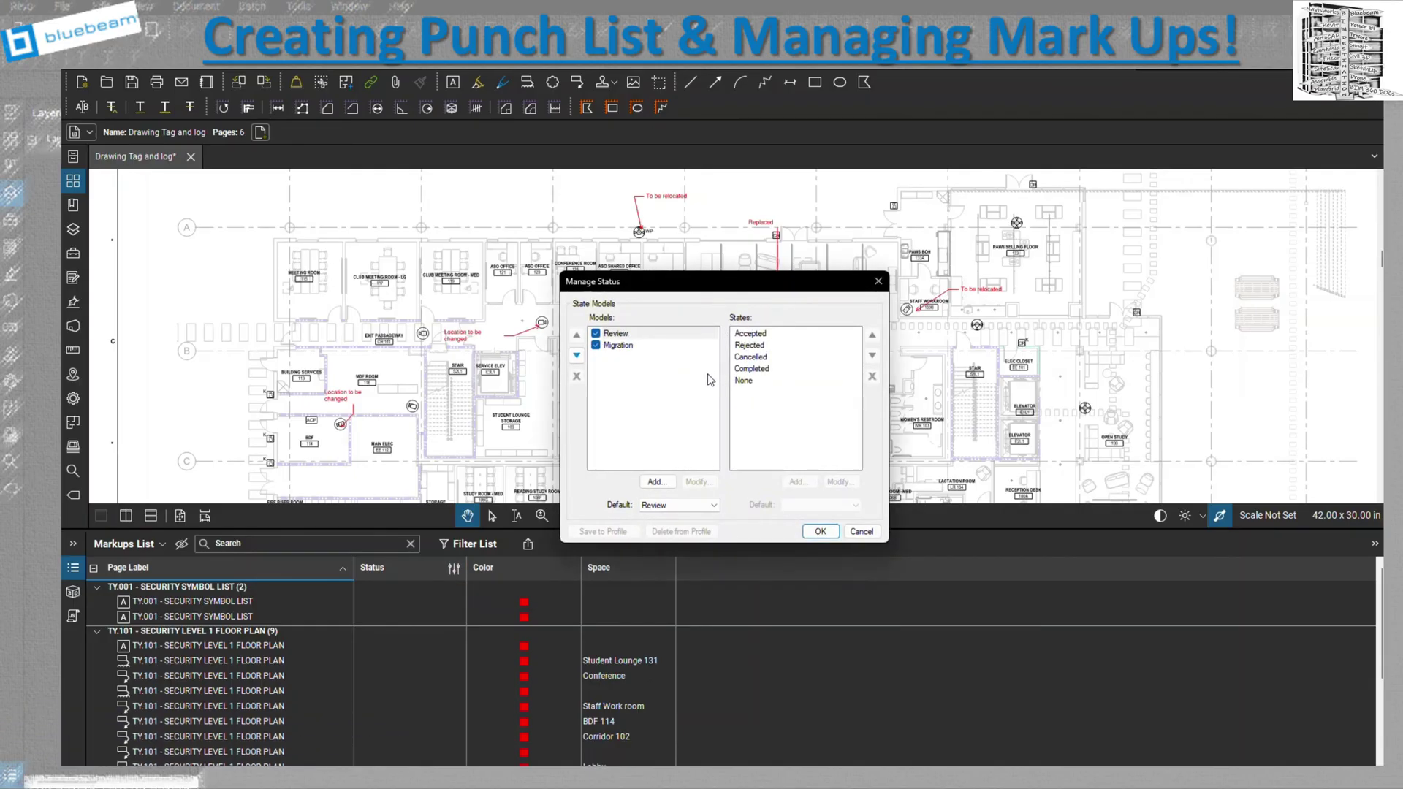
click(663, 483)
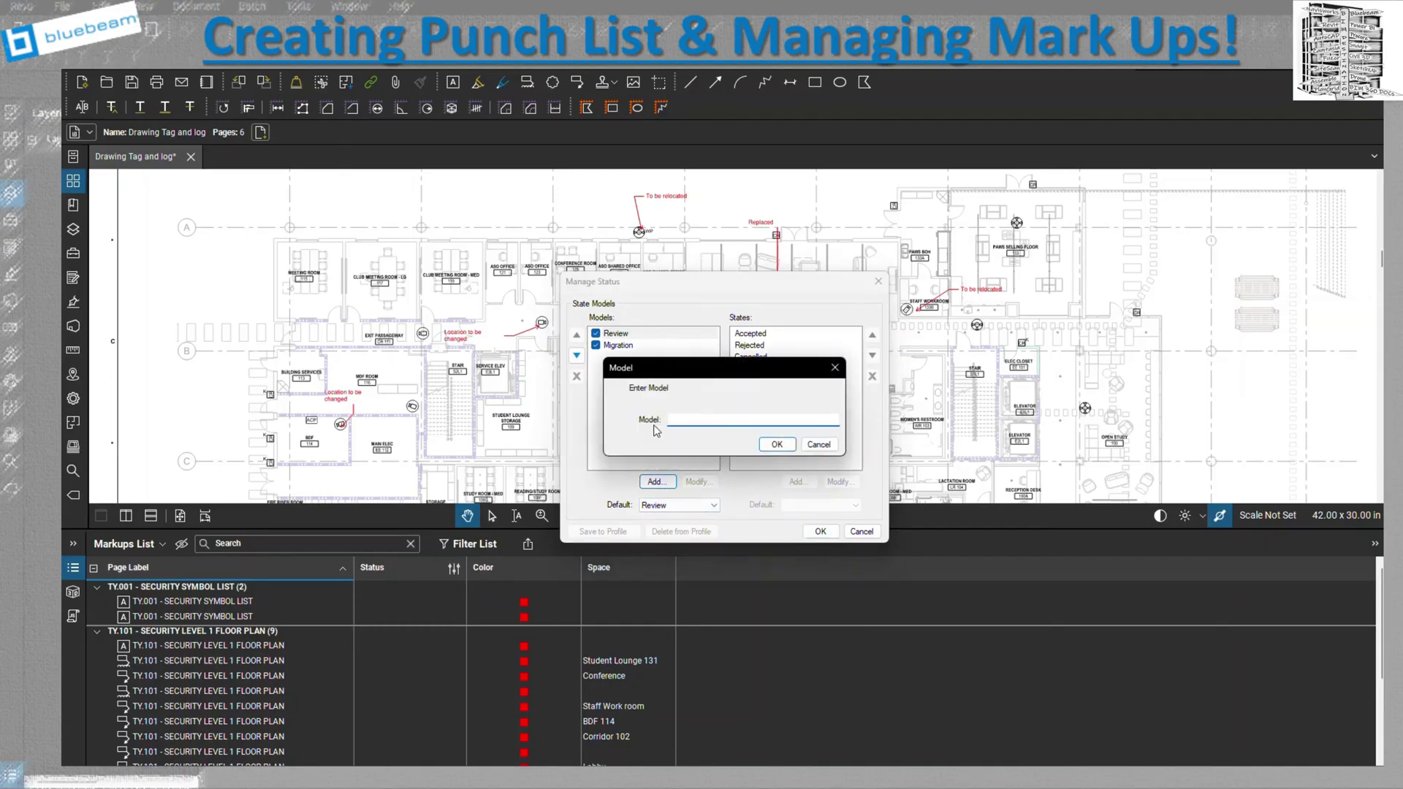
text(Punch List)
click(777, 444)
click(636, 358)
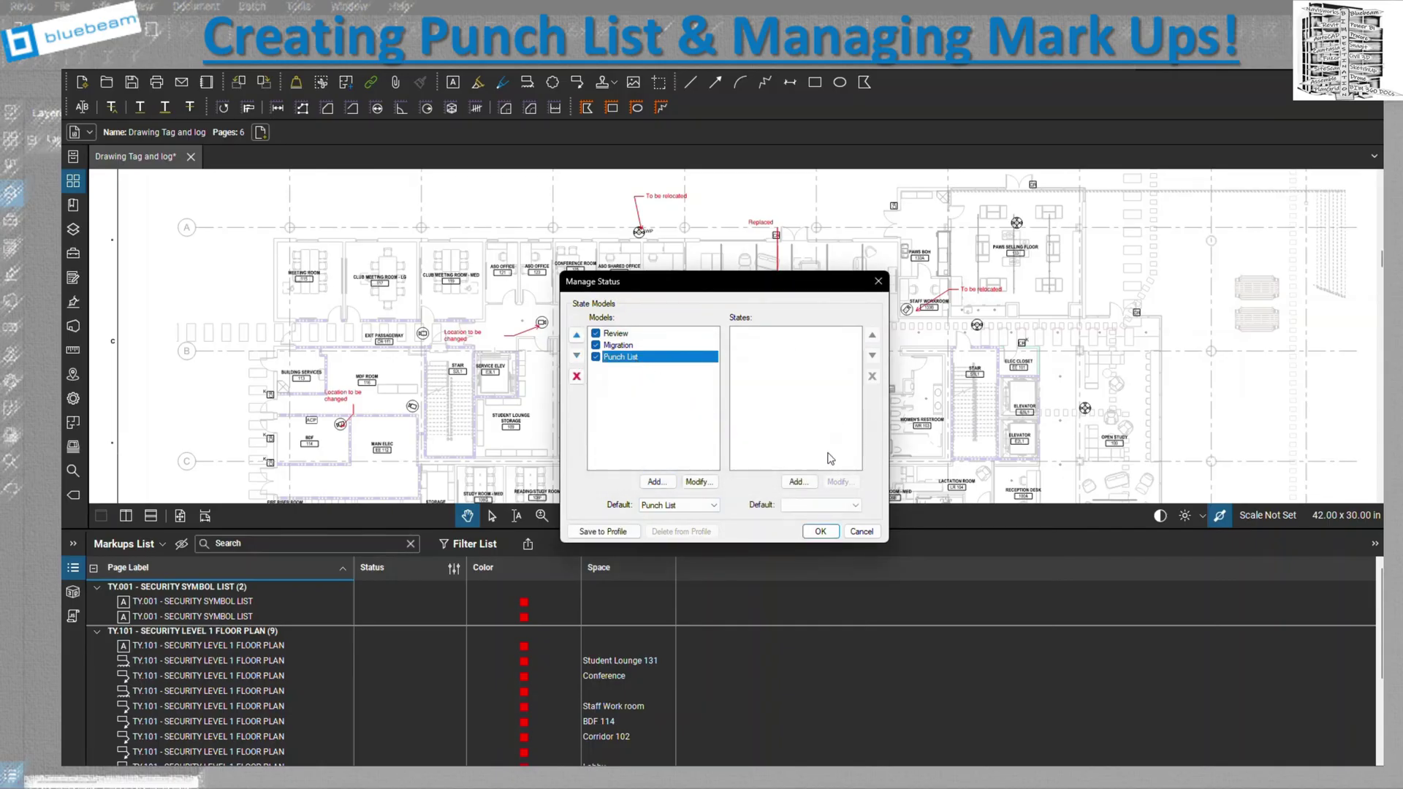
Add a Completed state with a light green color to the Punch List model.
click(796, 483)
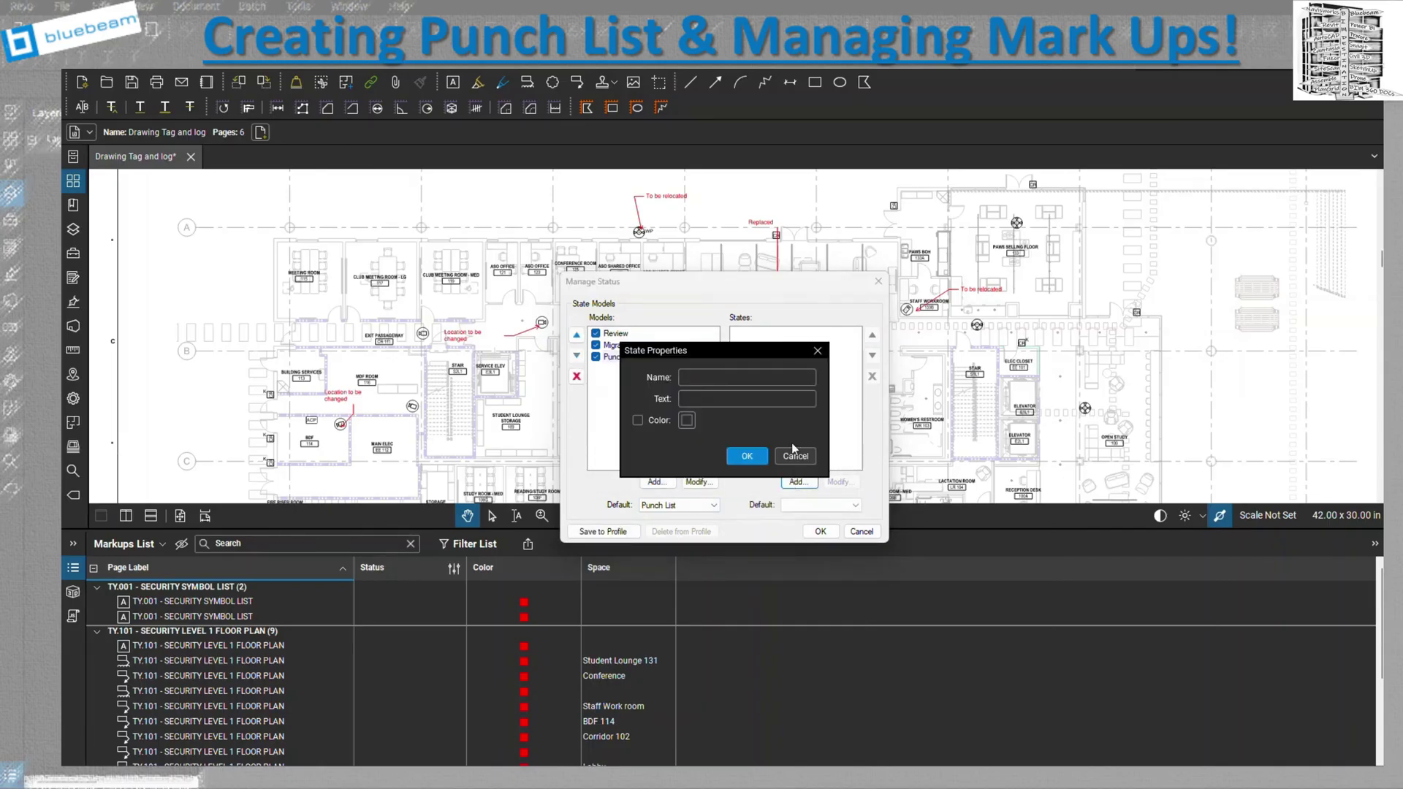
click(751, 380)
text(Completed)
click(644, 419)
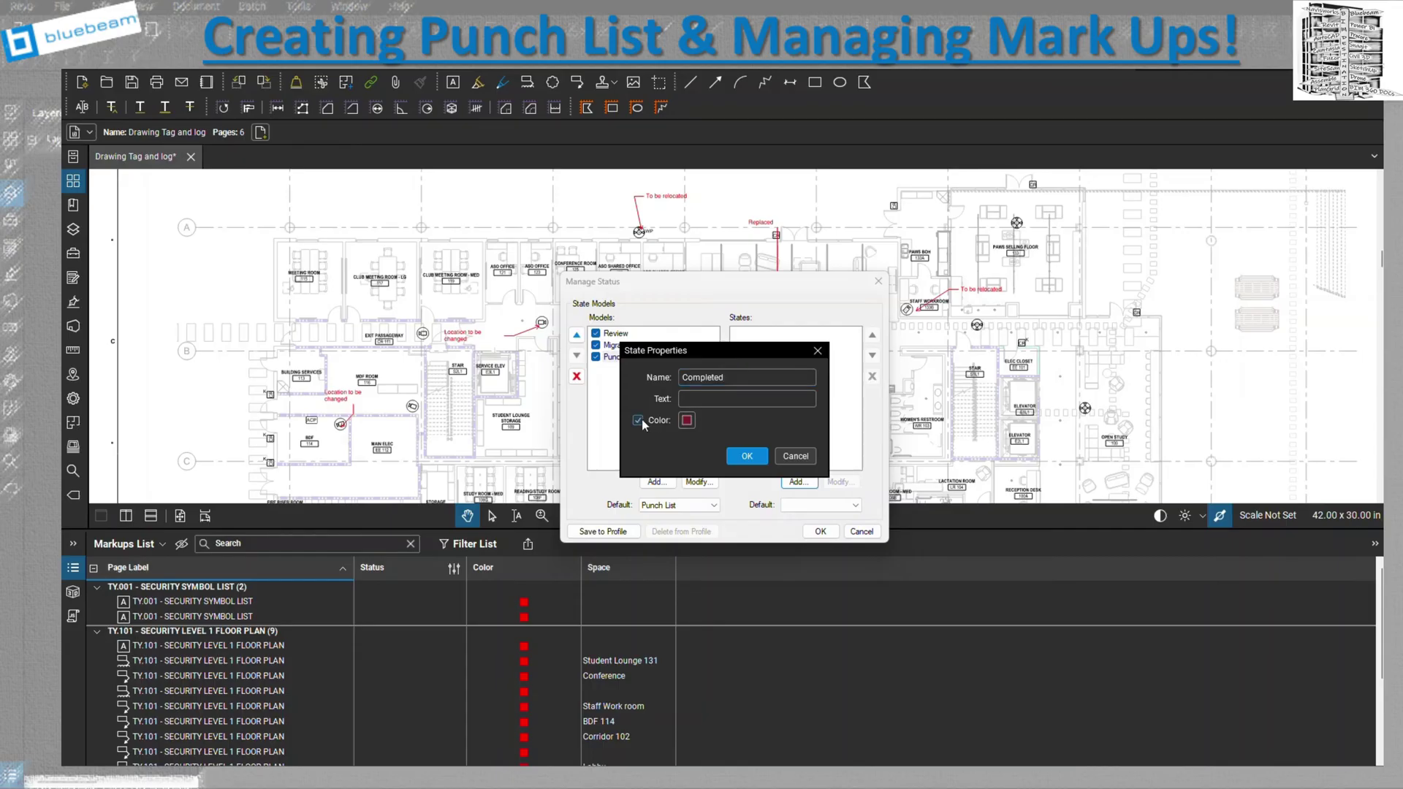
click(687, 420)
click(718, 440)
click(747, 456)
Add a Rejected state with a red color to the Punch List model.
click(796, 483)
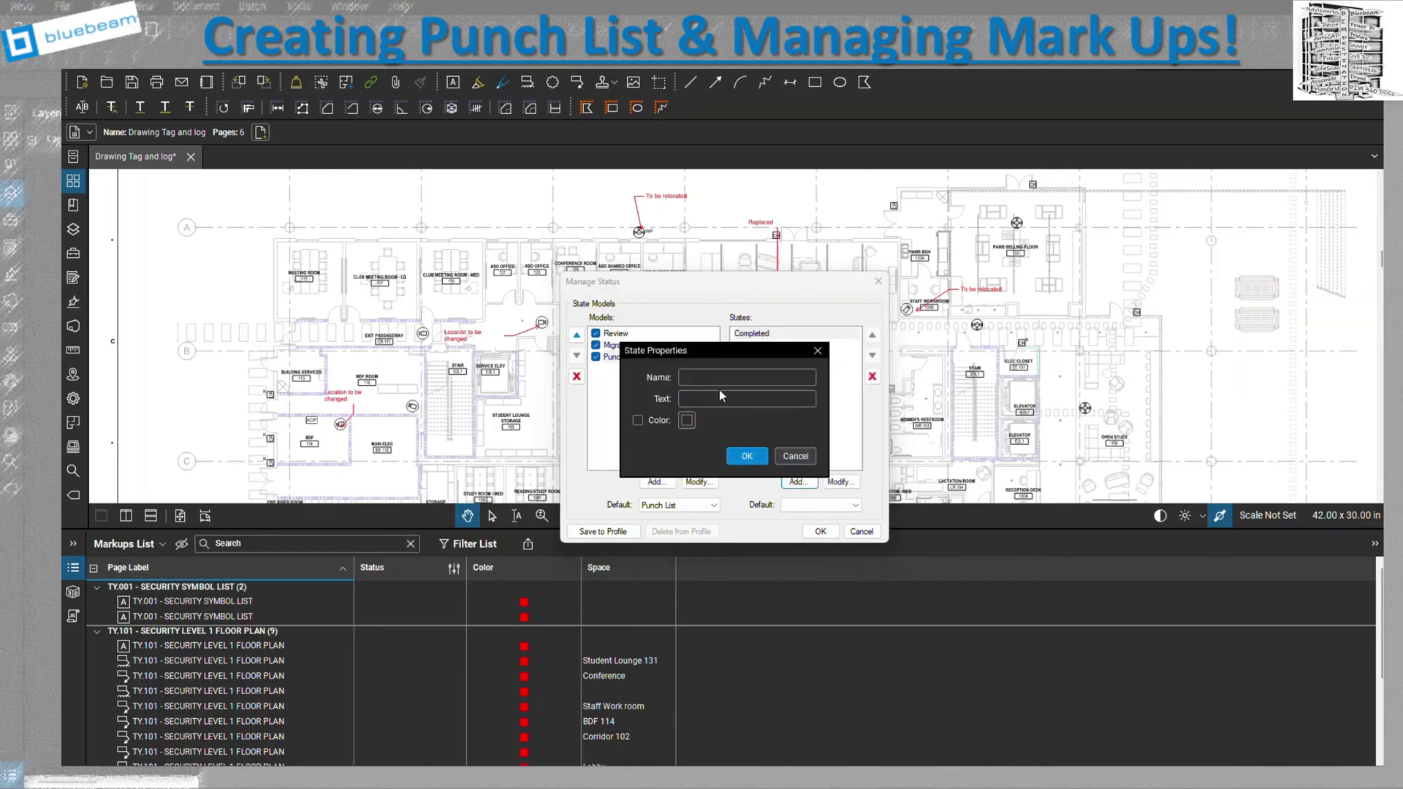
click(710, 376)
text(Rejected)
click(639, 420)
click(688, 423)
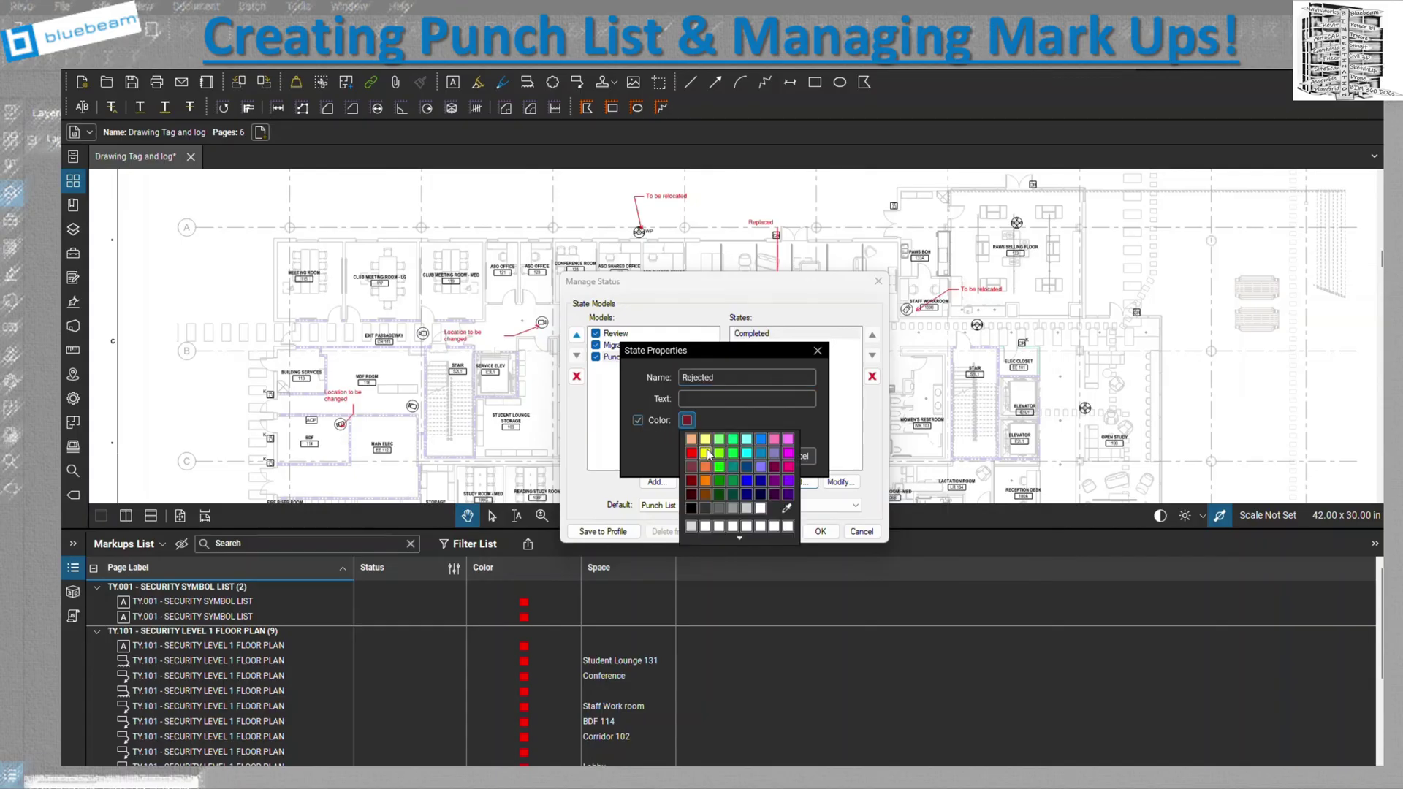
click(696, 459)
click(745, 456)
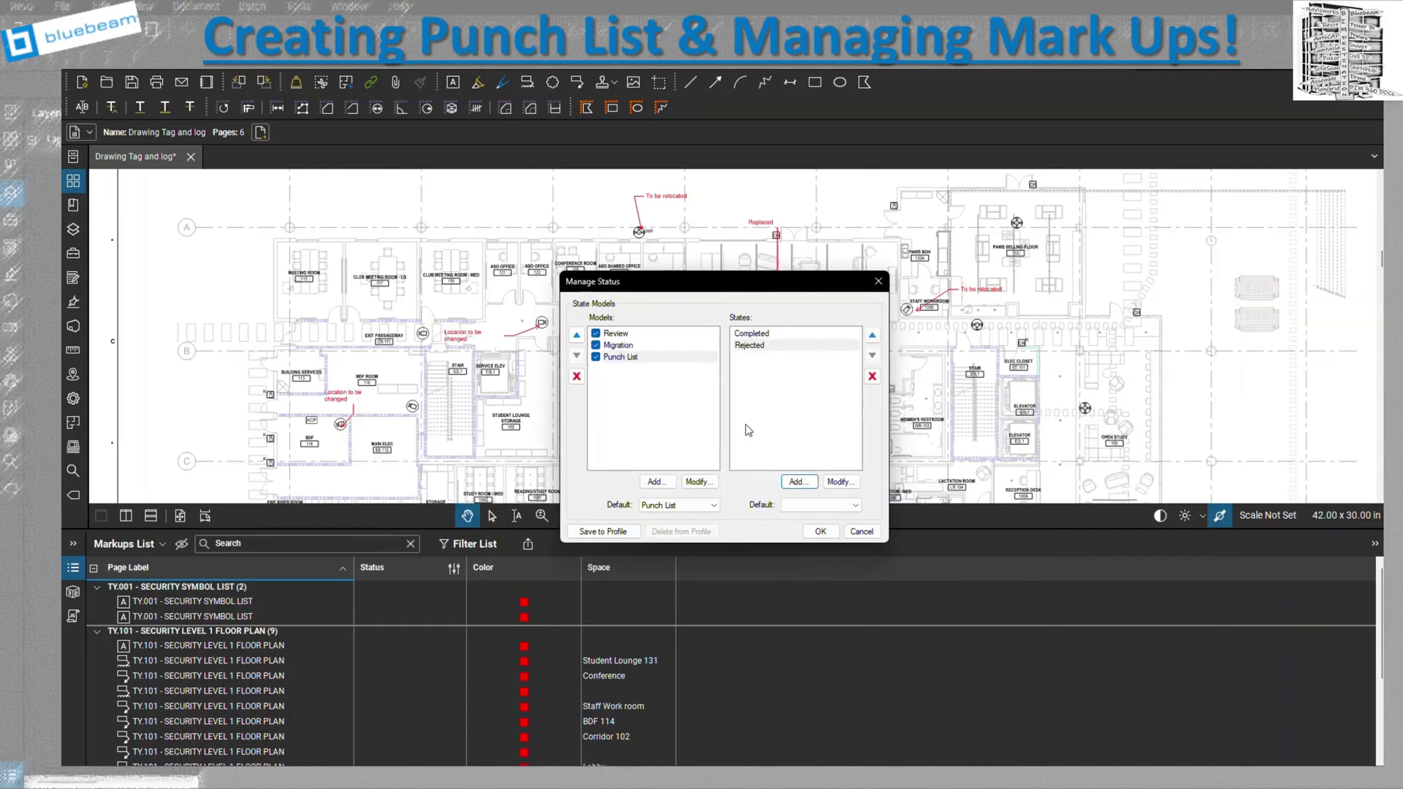
Add a Pending Design state with a blue color to the Punch List model.
click(798, 482)
click(700, 380)
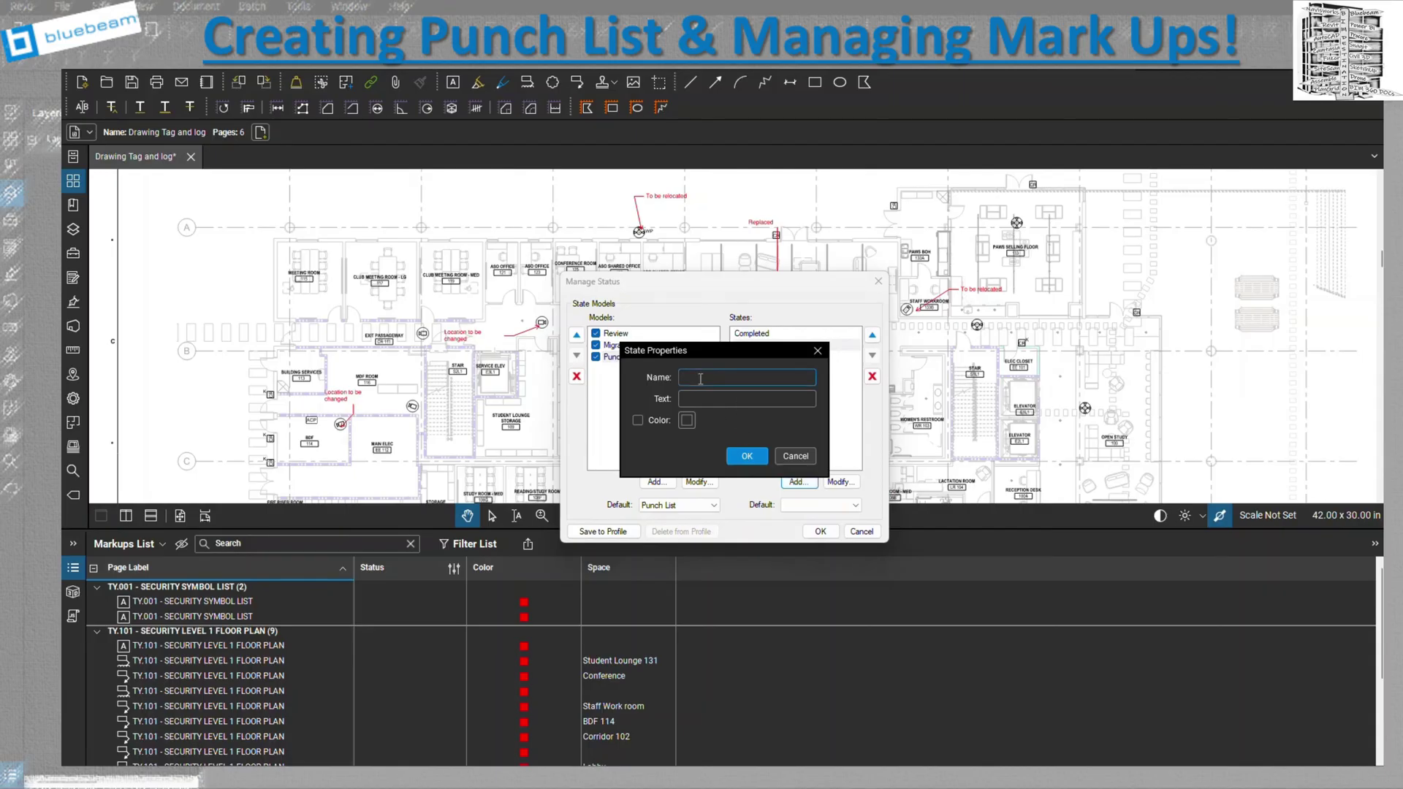
text(Pending Design)
click(687, 421)
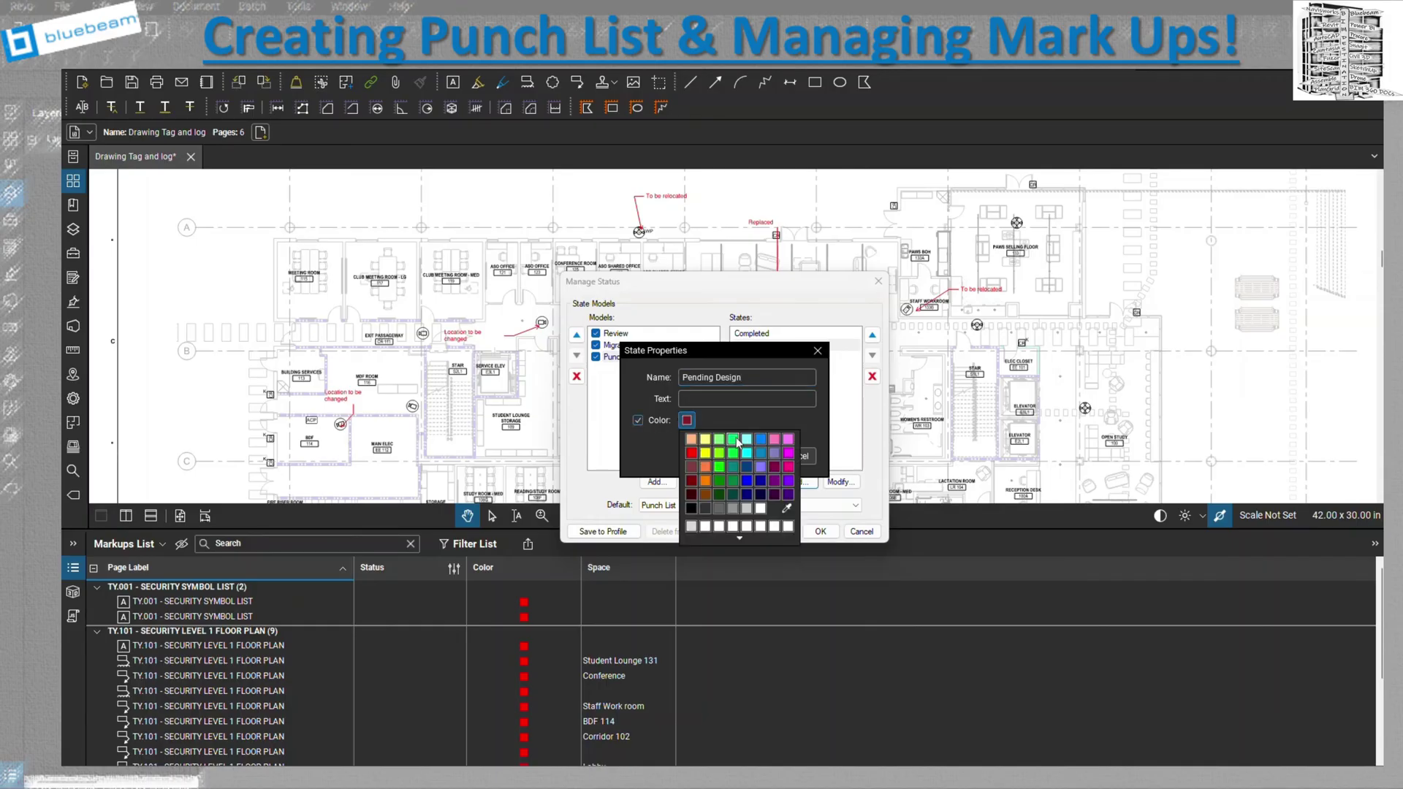
click(746, 480)
click(767, 457)
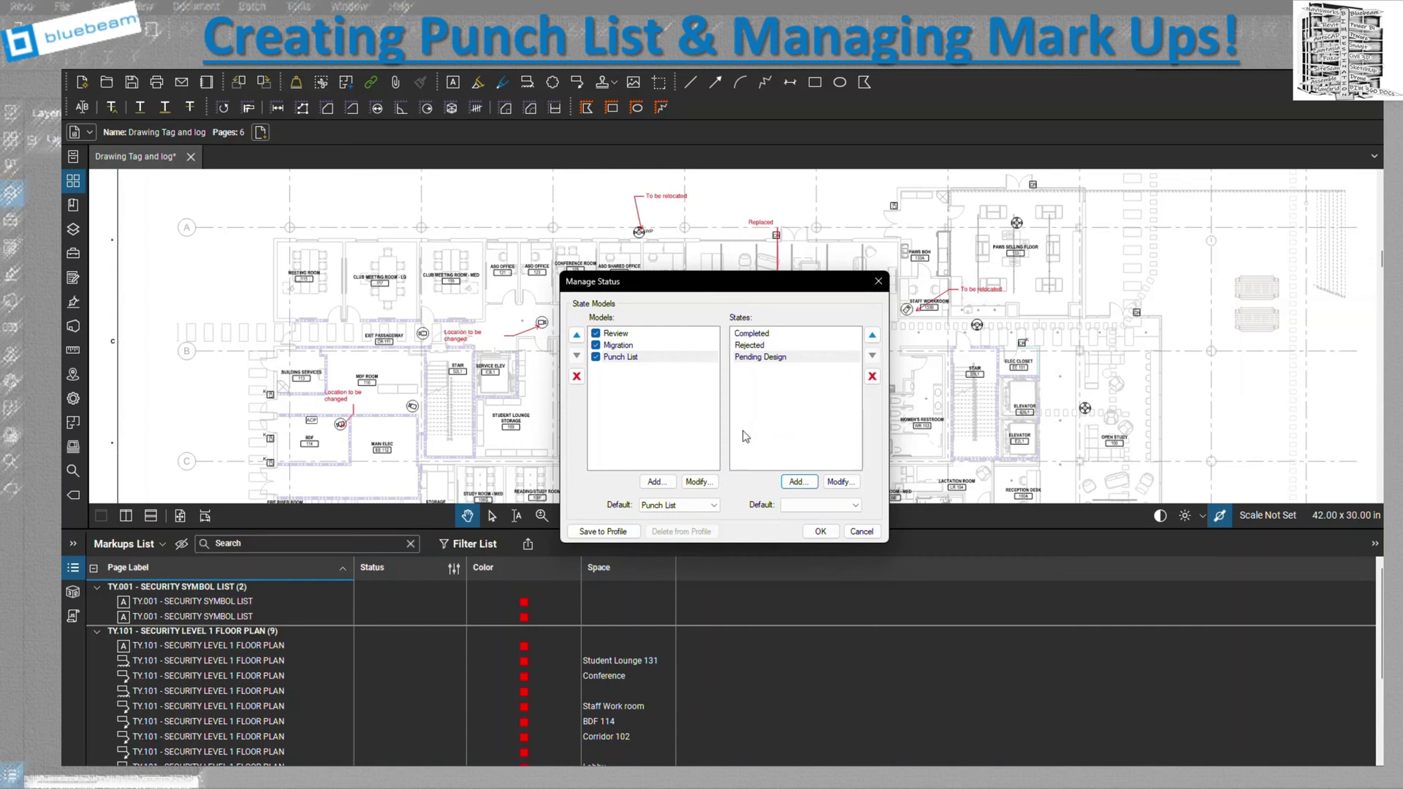
Add an In Progress state with a bright green color to the Punch List model.
click(798, 482)
click(705, 379)
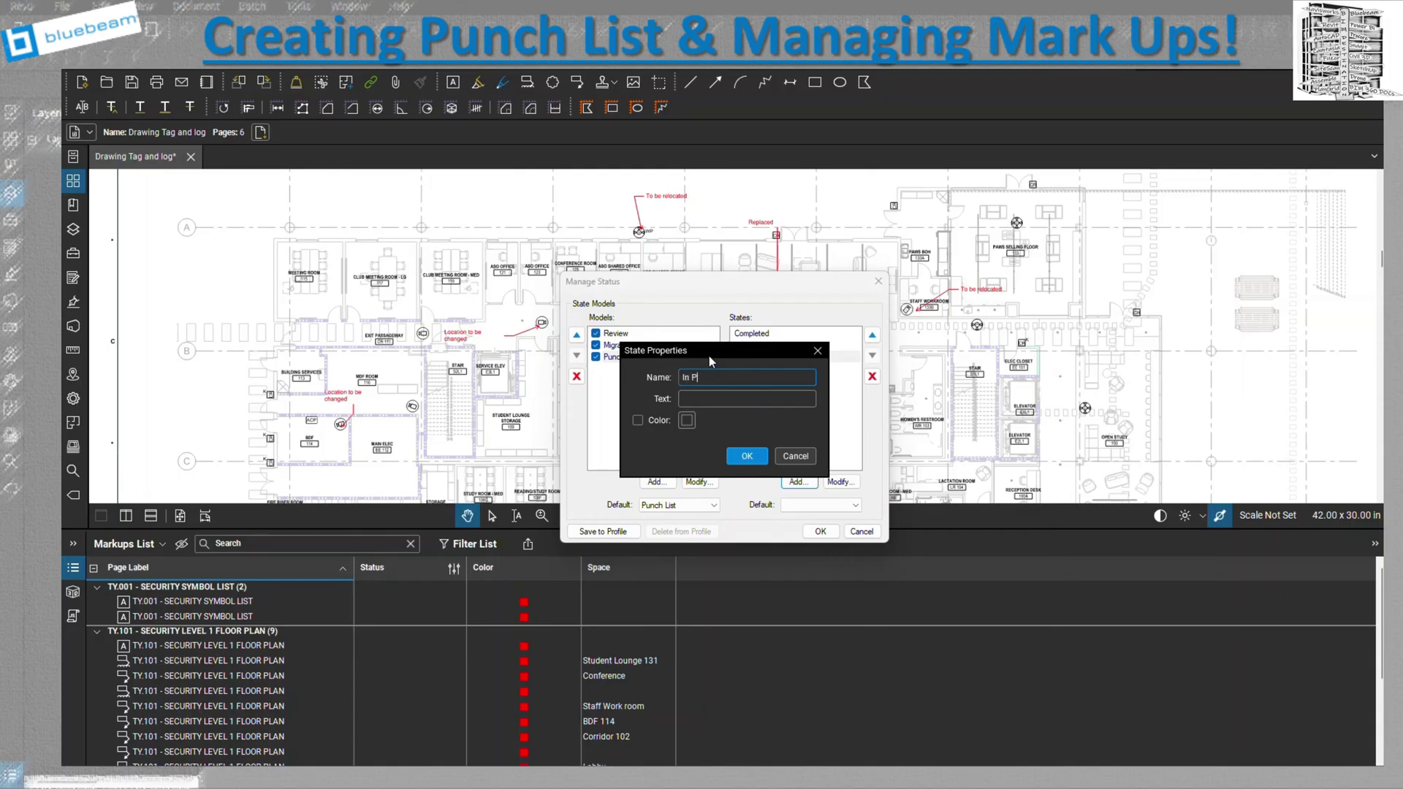
click(640, 423)
click(688, 422)
click(720, 466)
click(764, 457)
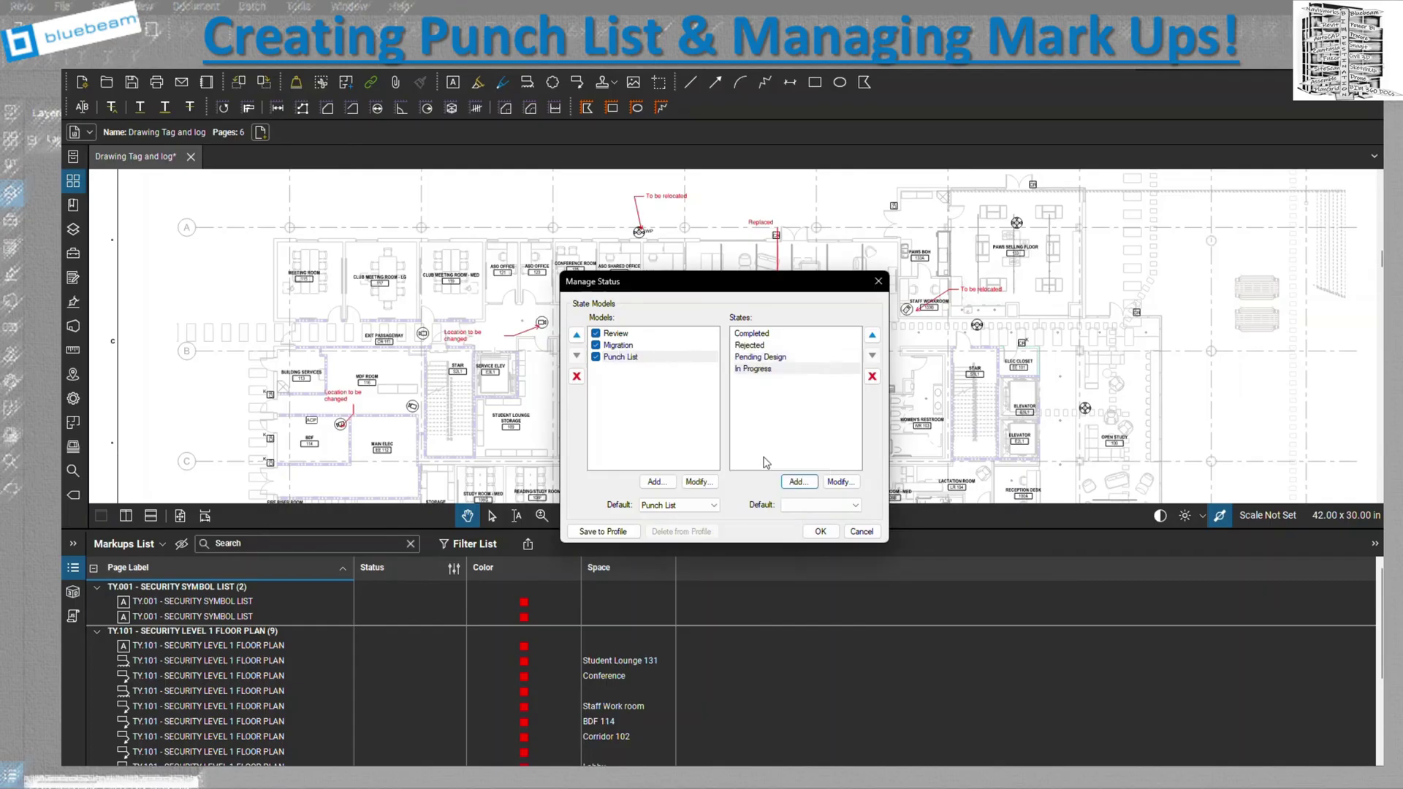
Review the Pending Design state's properties and the default state choices without changing them, and save the status settings.
click(763, 358)
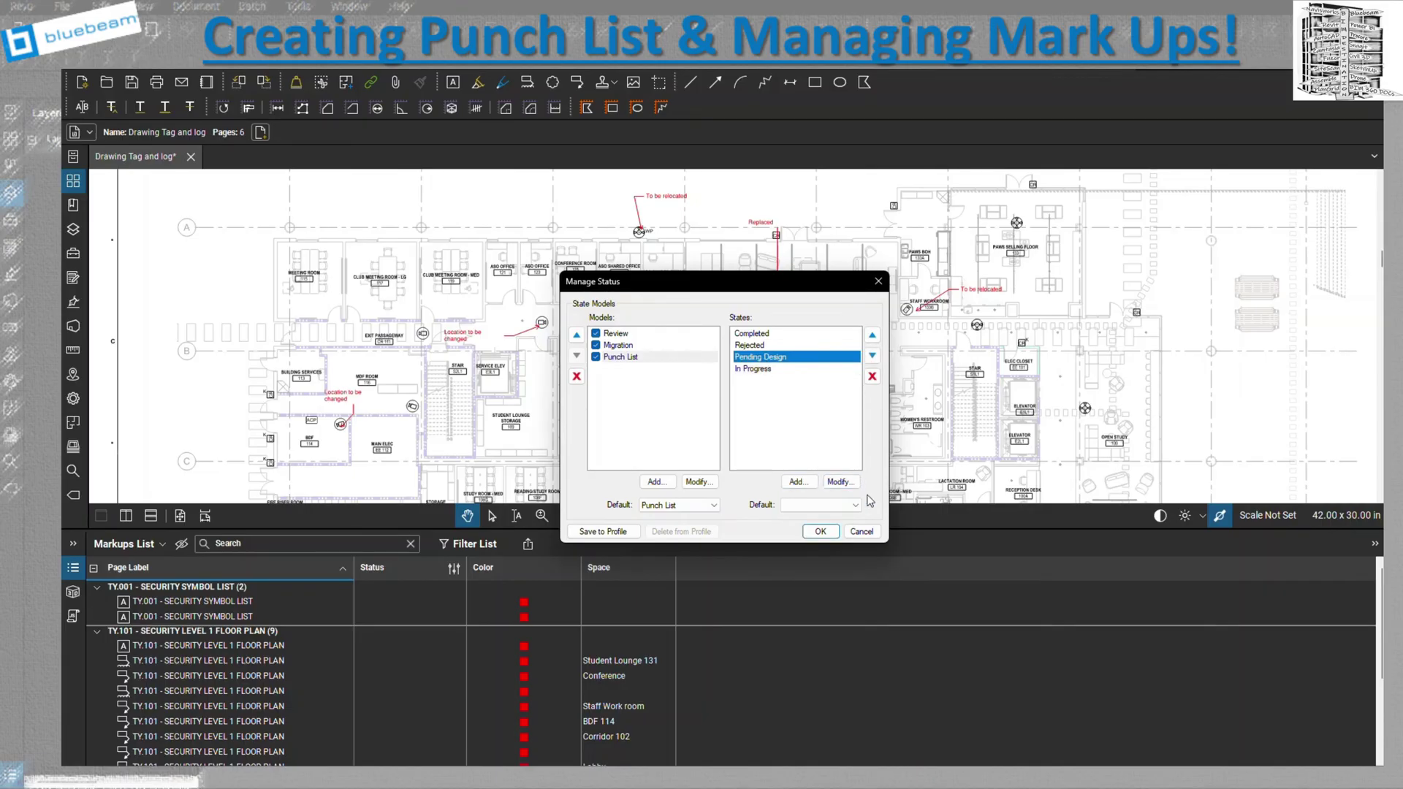
click(840, 482)
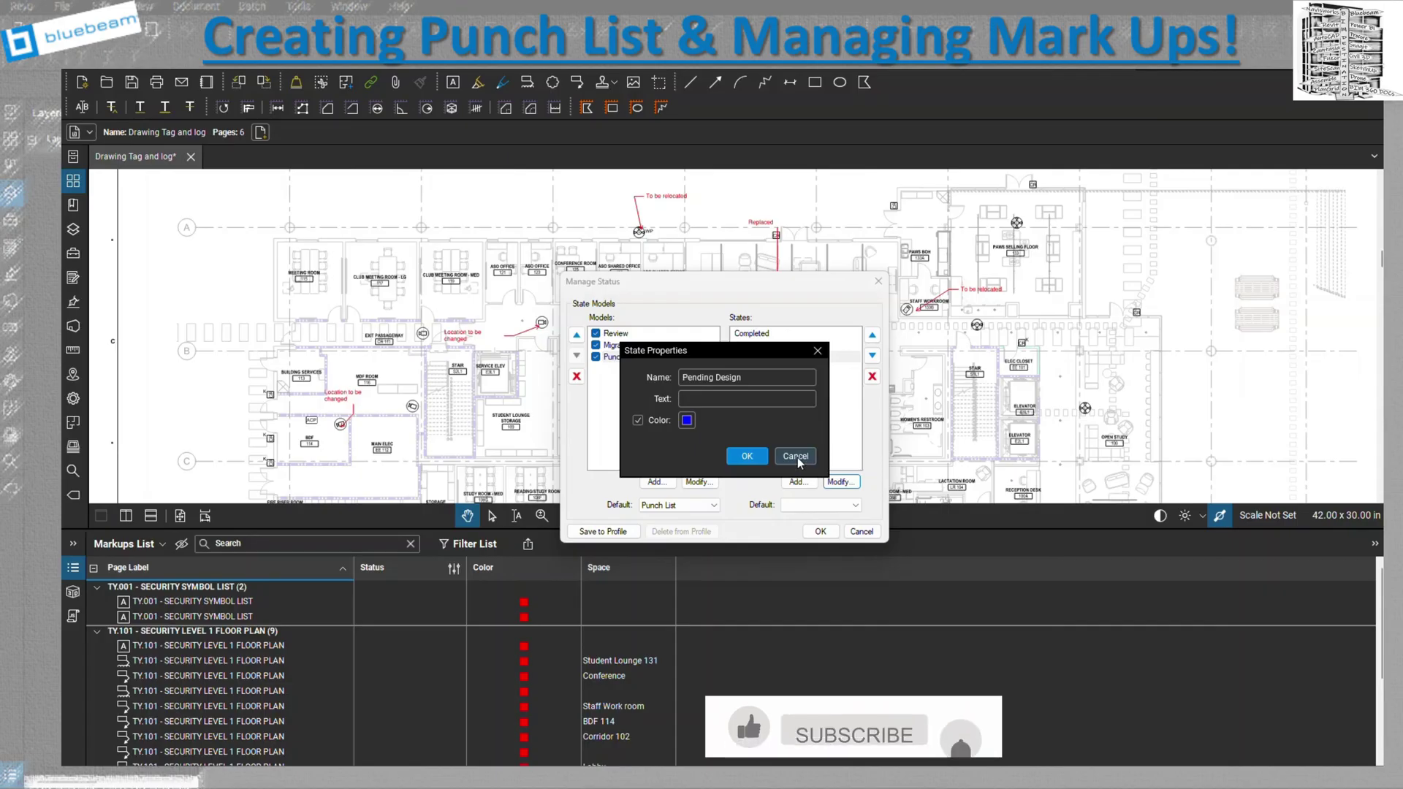
click(796, 456)
click(813, 506)
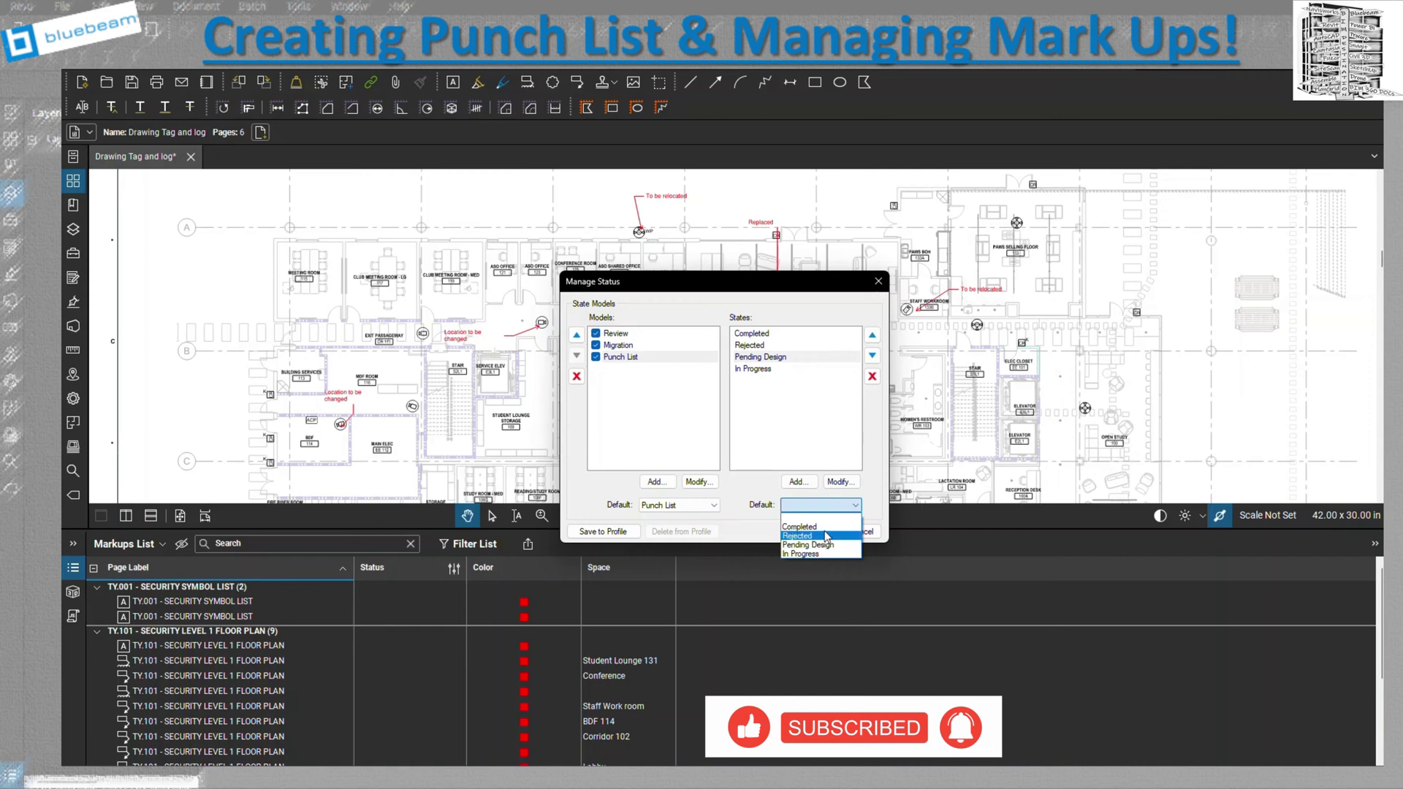
click(808, 504)
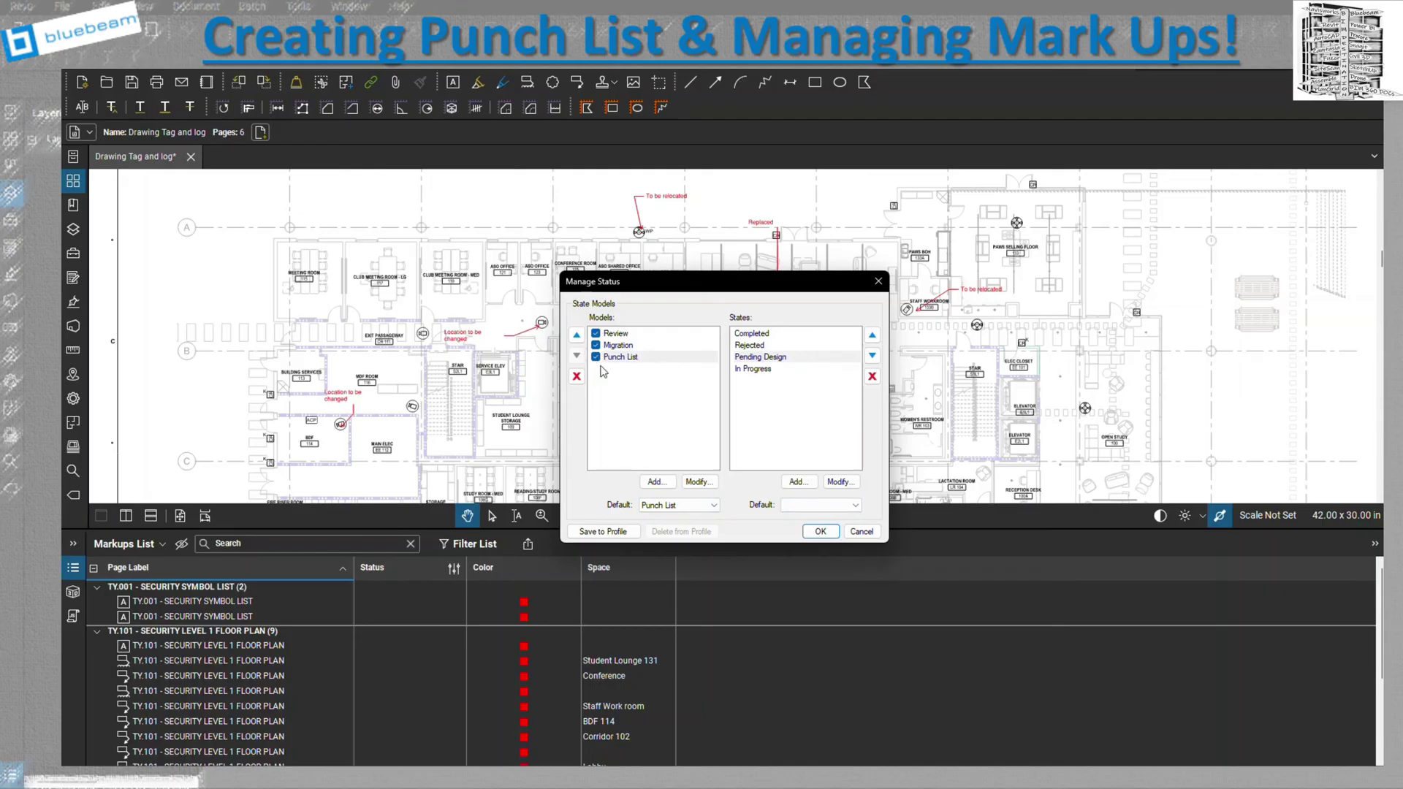
click(821, 531)
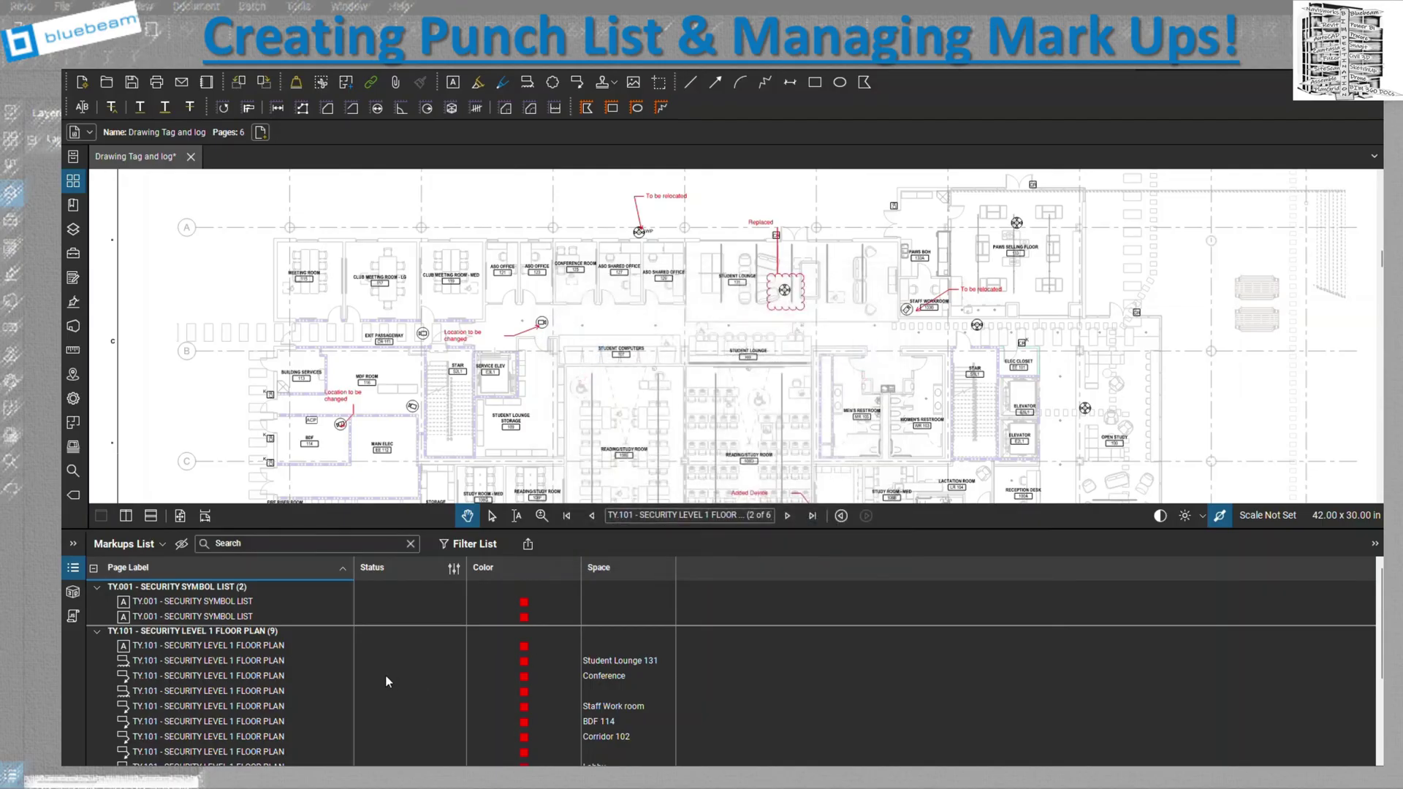
Set the Punch List status of the Student Lounge 131 markup to Completed.
click(160, 660)
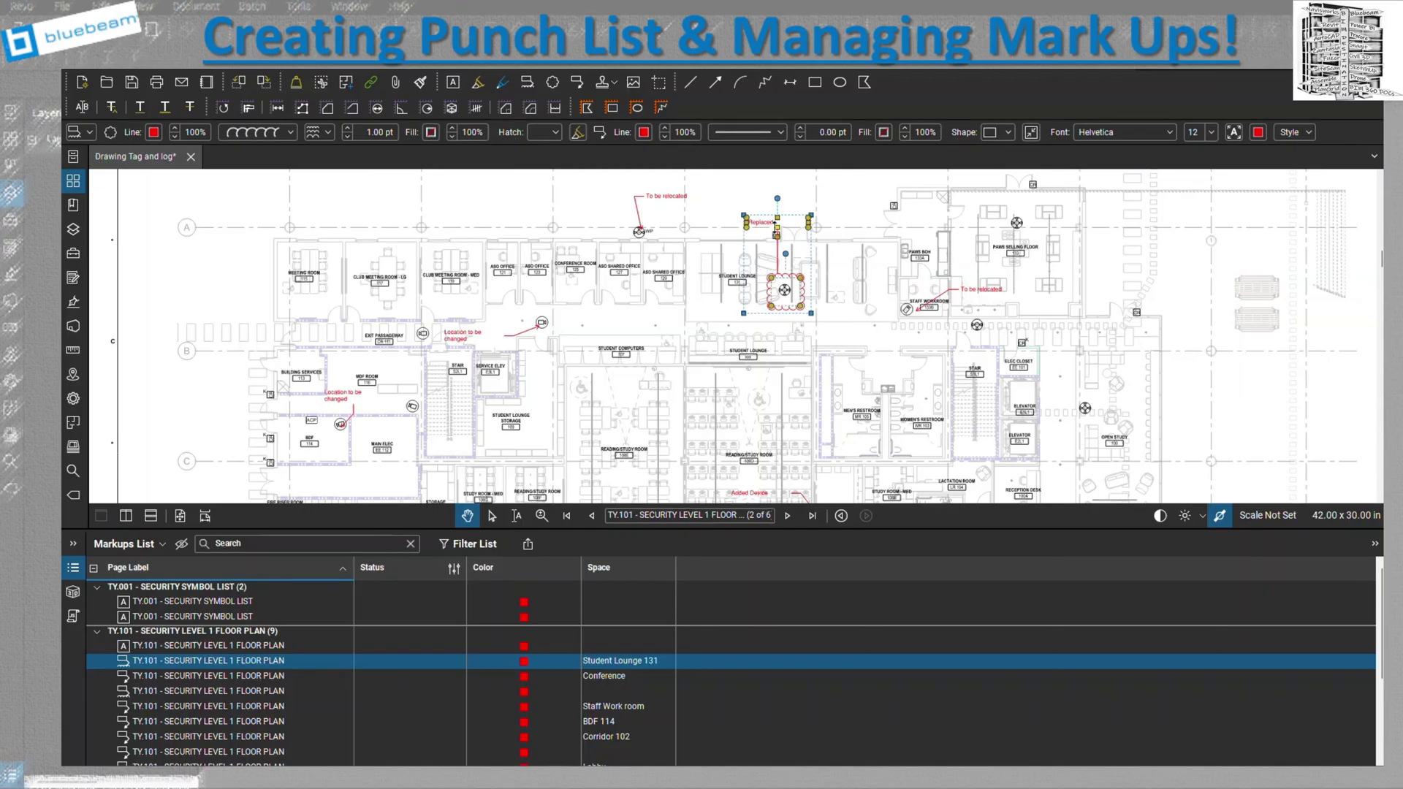
click(409, 660)
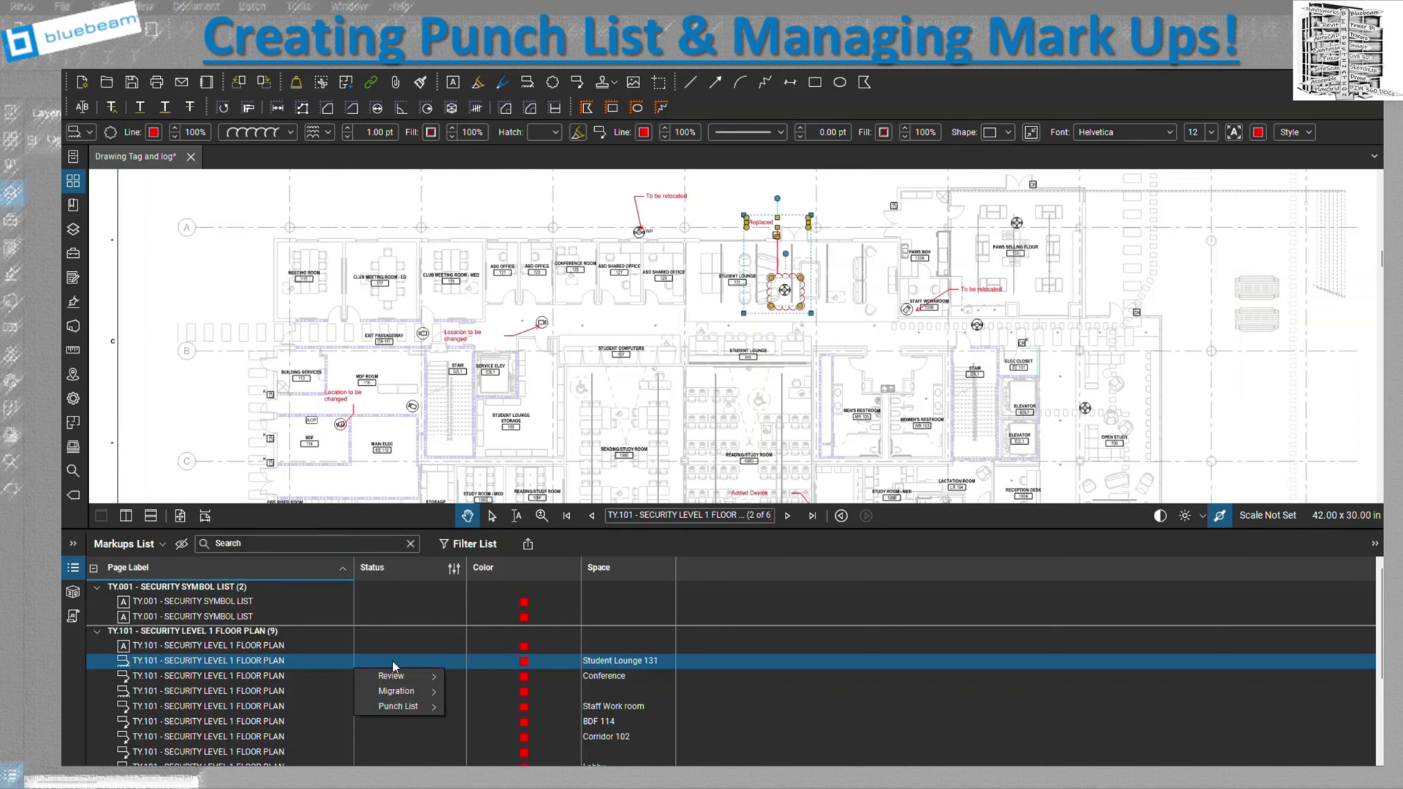
mouse_move(433, 708)
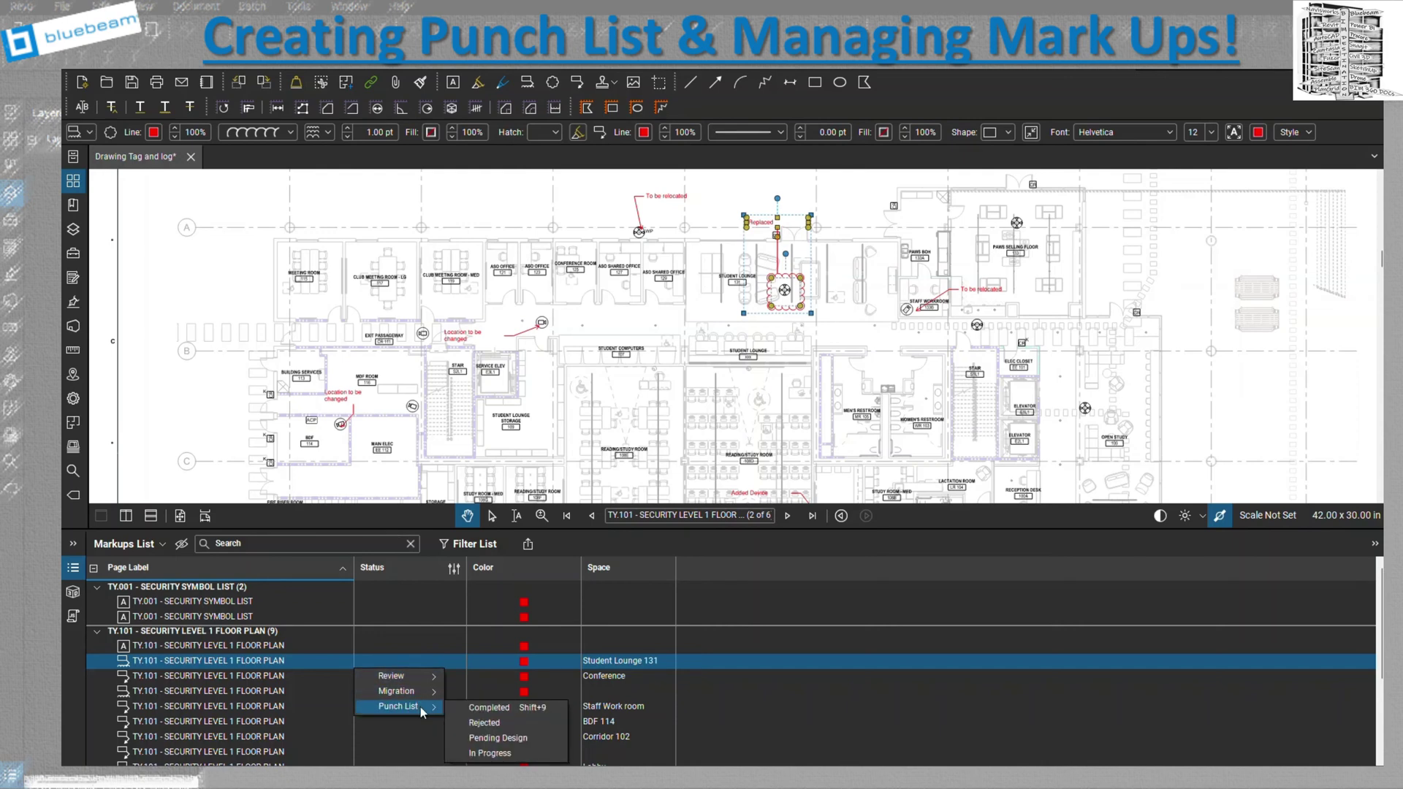
click(488, 711)
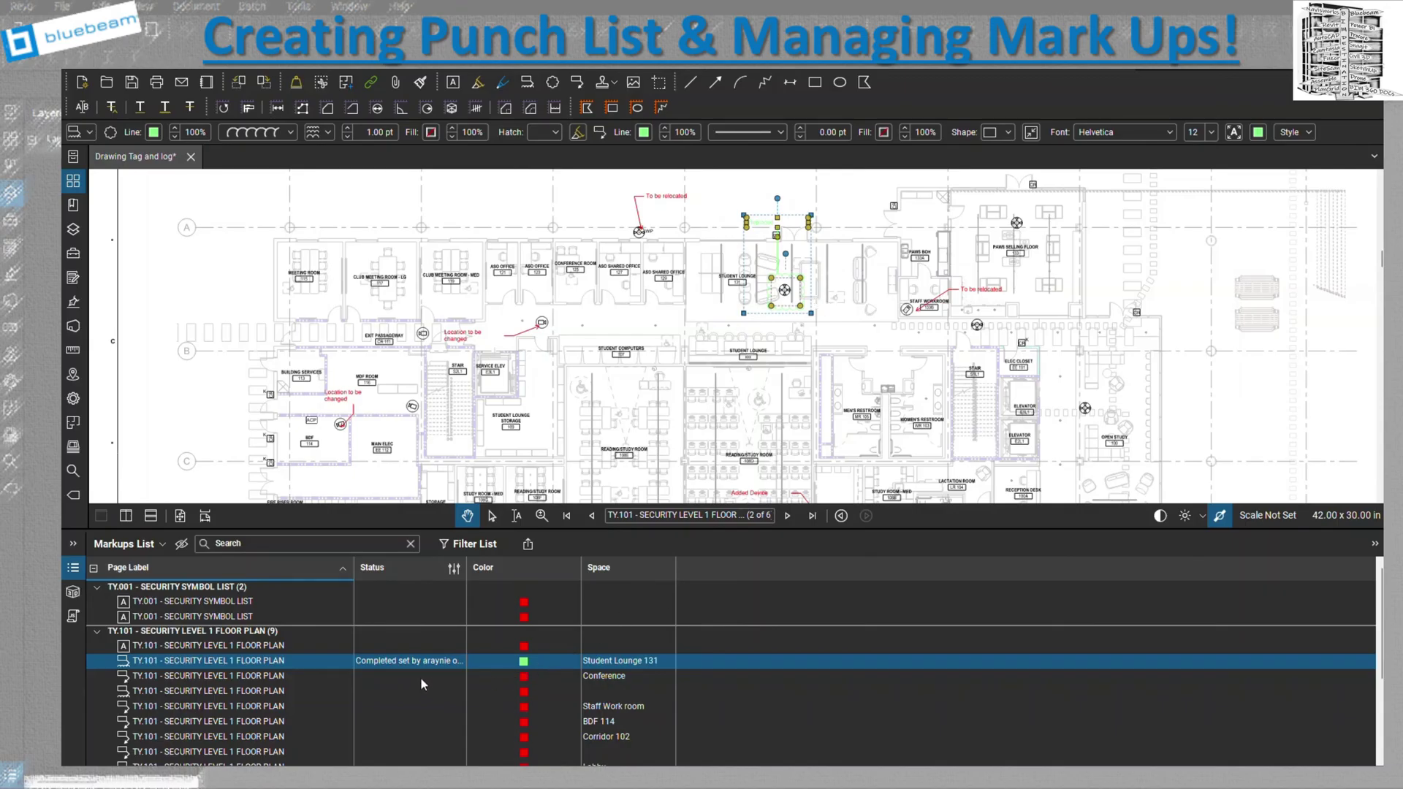
Set the Punch List status of the Conference markup to Rejected.
click(243, 678)
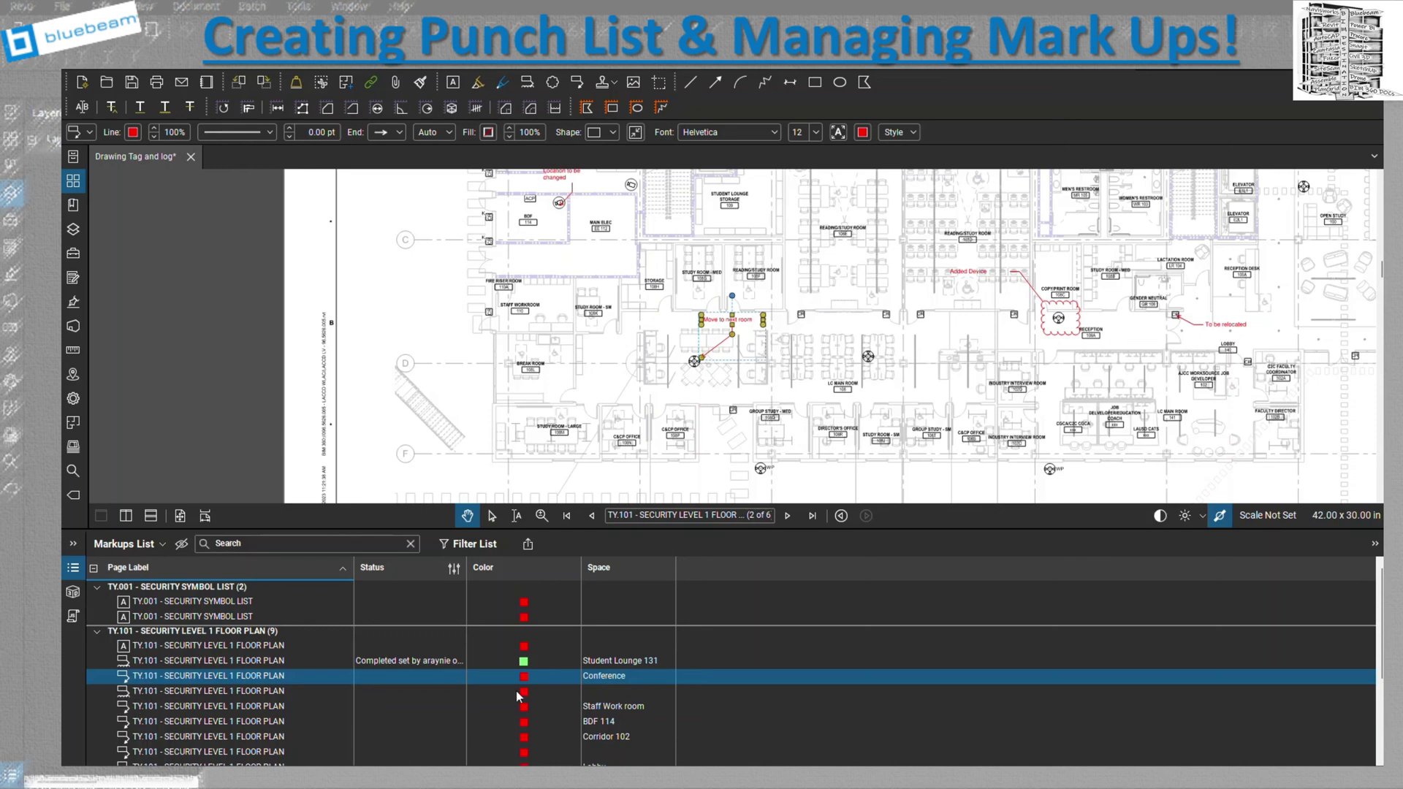
click(454, 677)
mouse_move(409, 722)
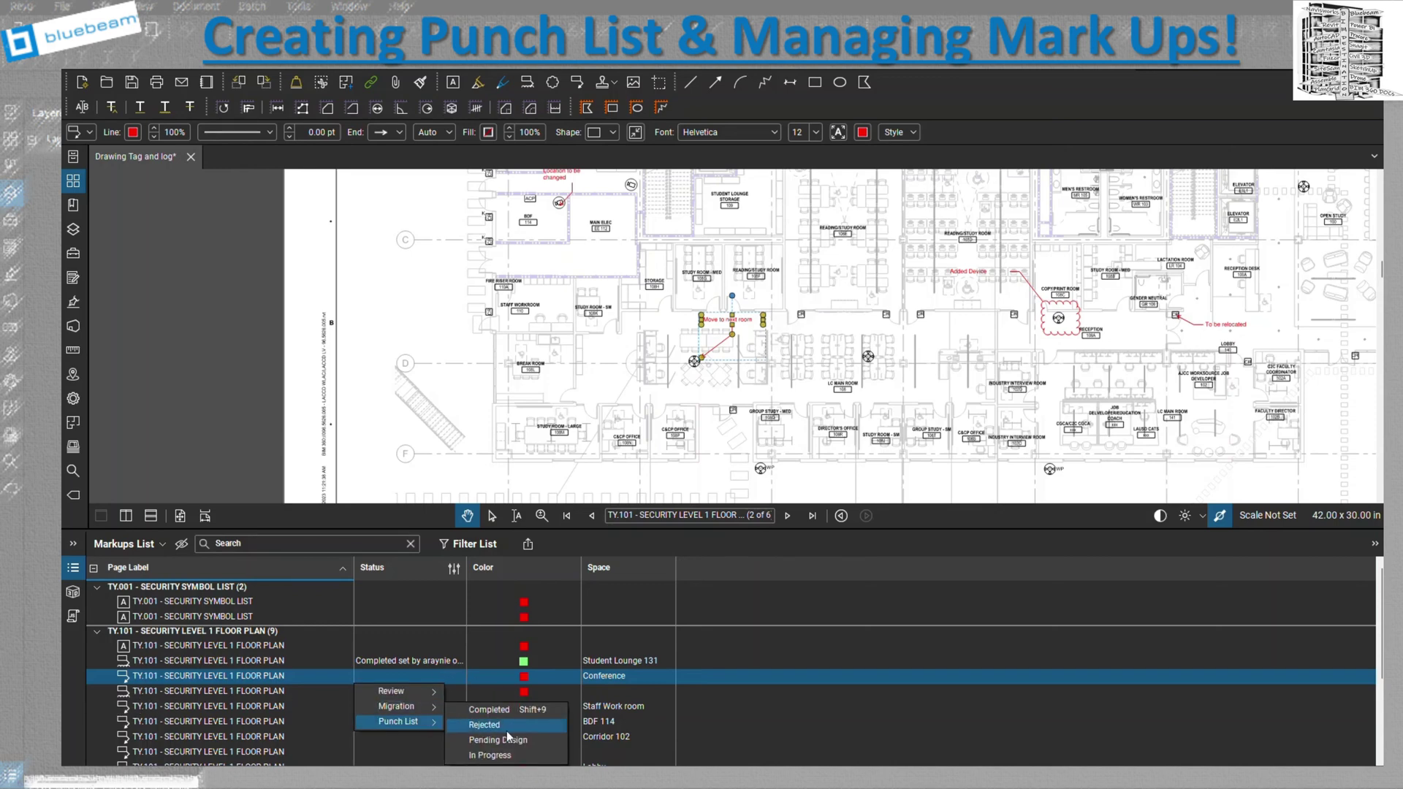
click(506, 728)
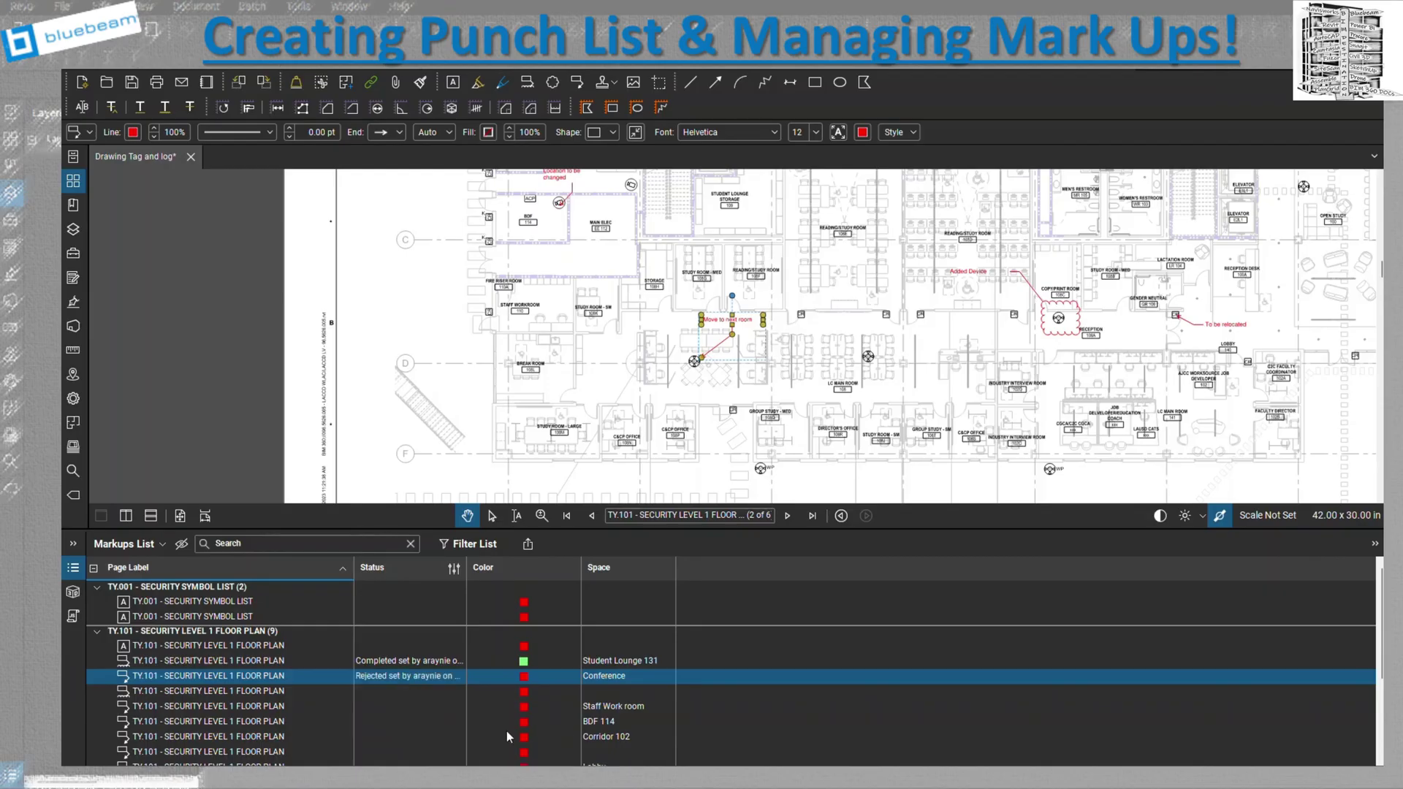
Set the Punch List status of the clouded added-device markup at the copy/print room to Pending Design.
click(264, 690)
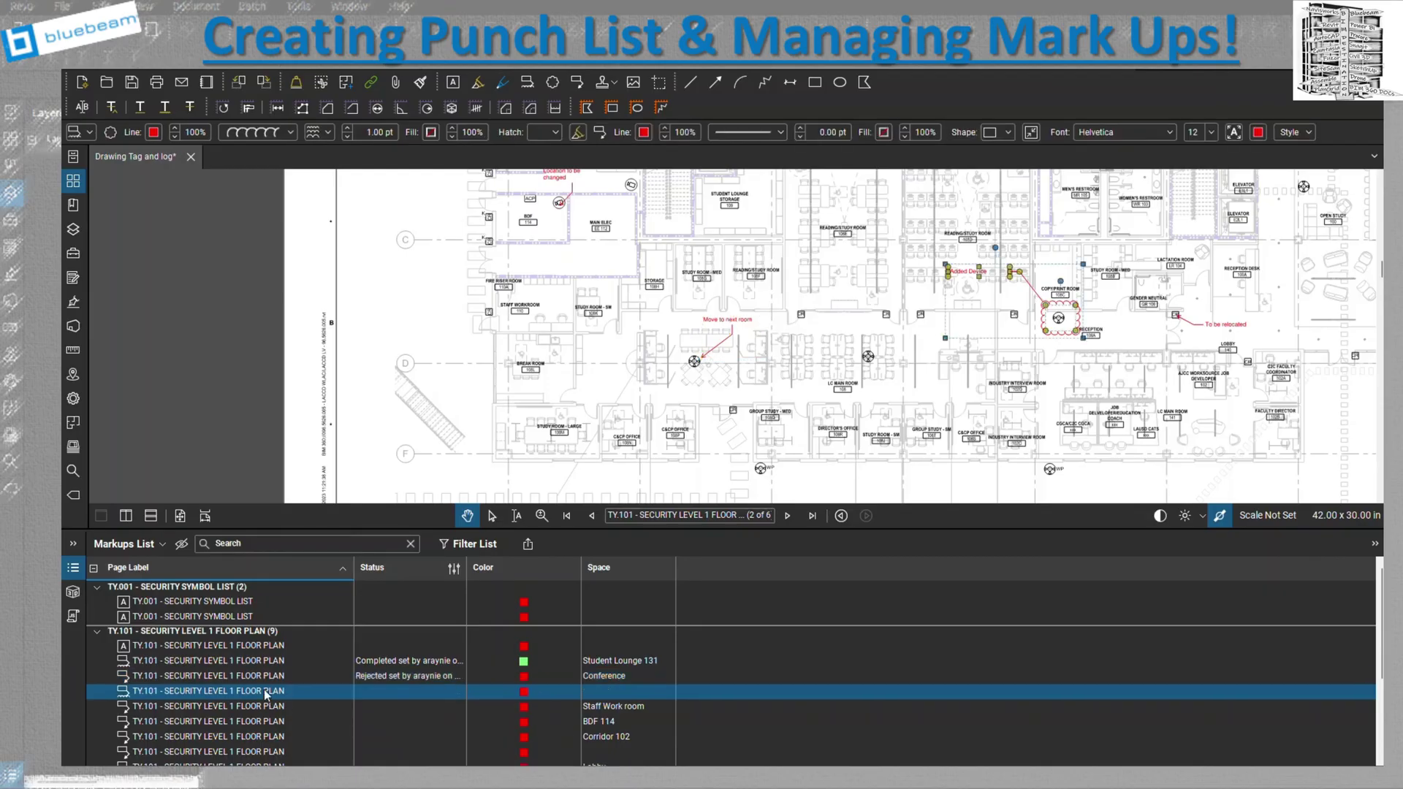
click(436, 695)
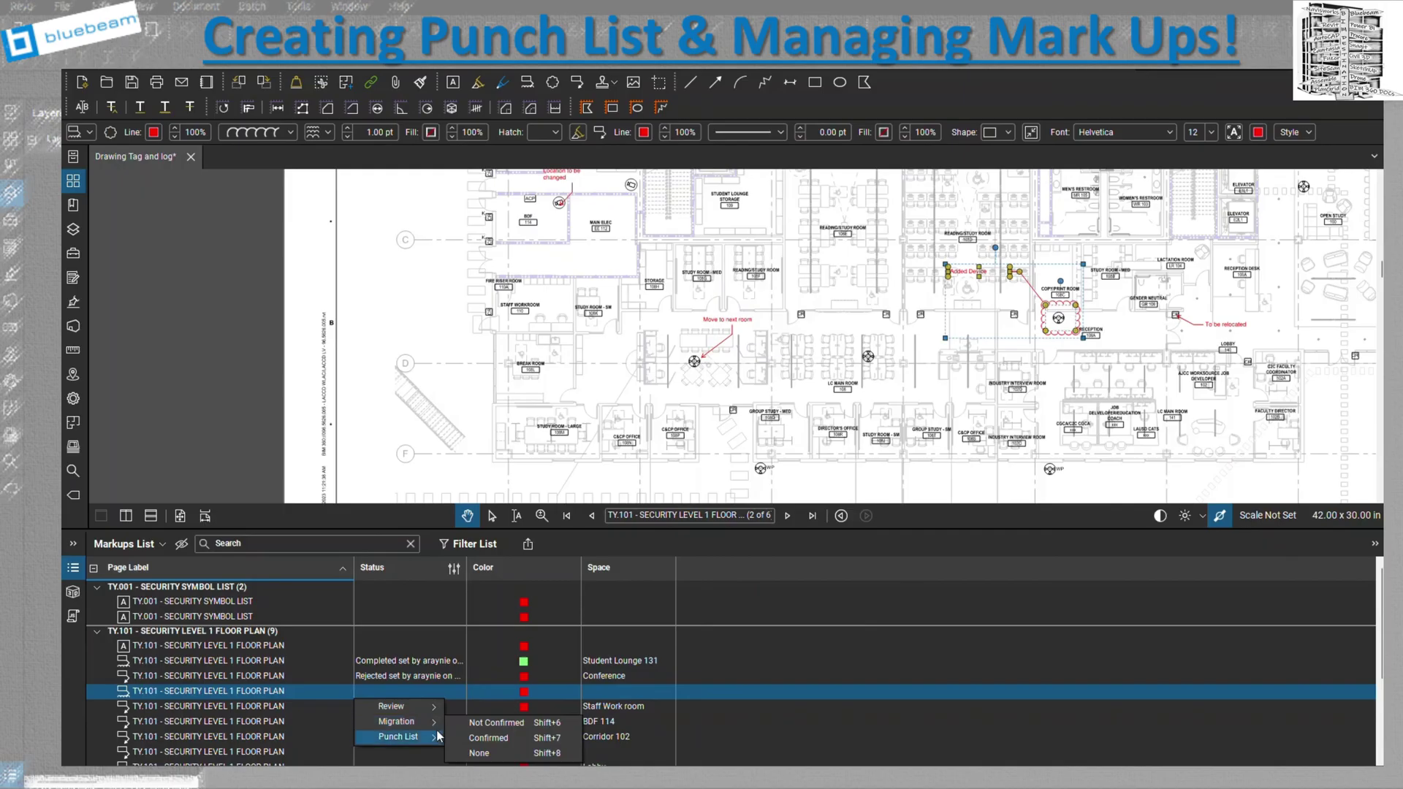
mouse_move(402, 737)
click(494, 740)
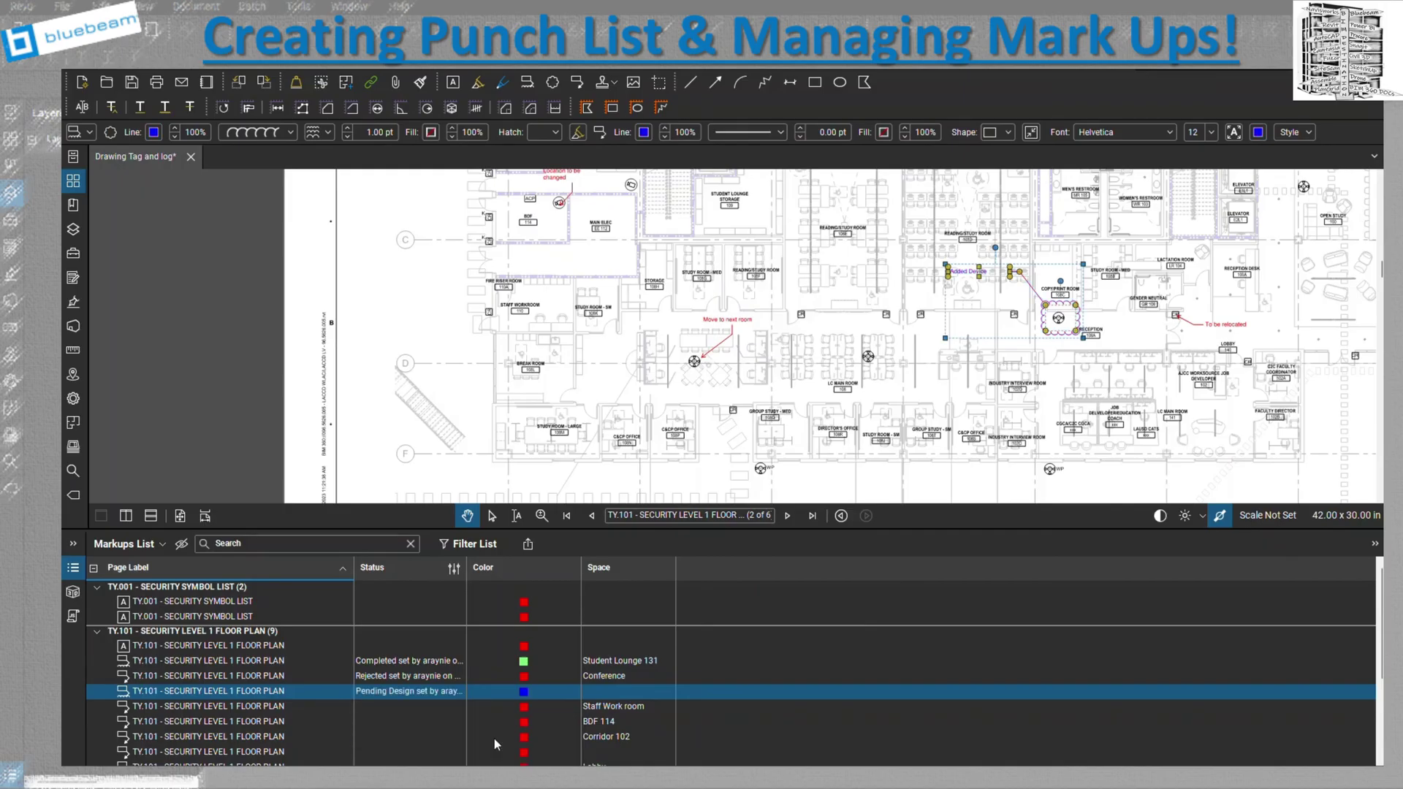
Set the Punch List status of the Staff Work room markup to In Progress.
click(265, 707)
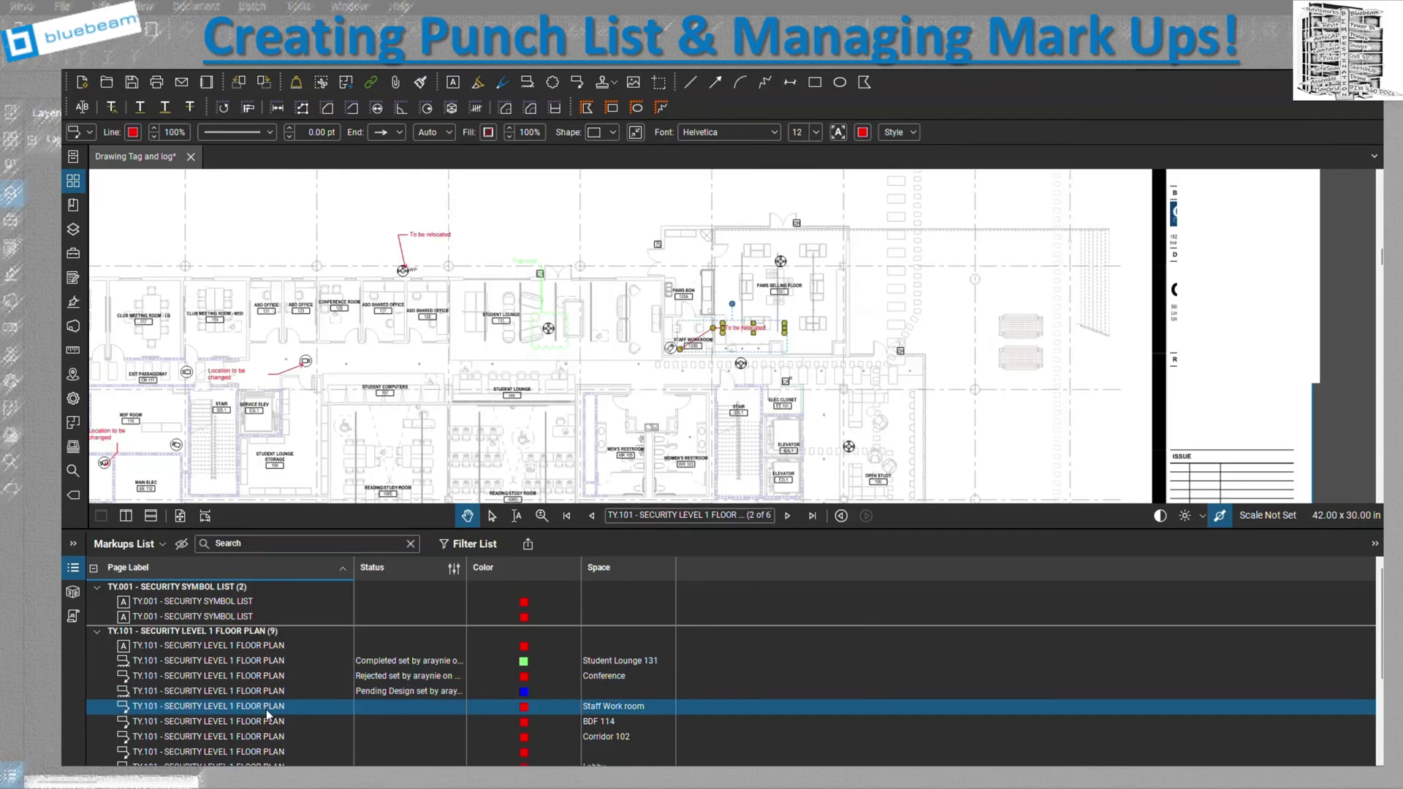
click(400, 708)
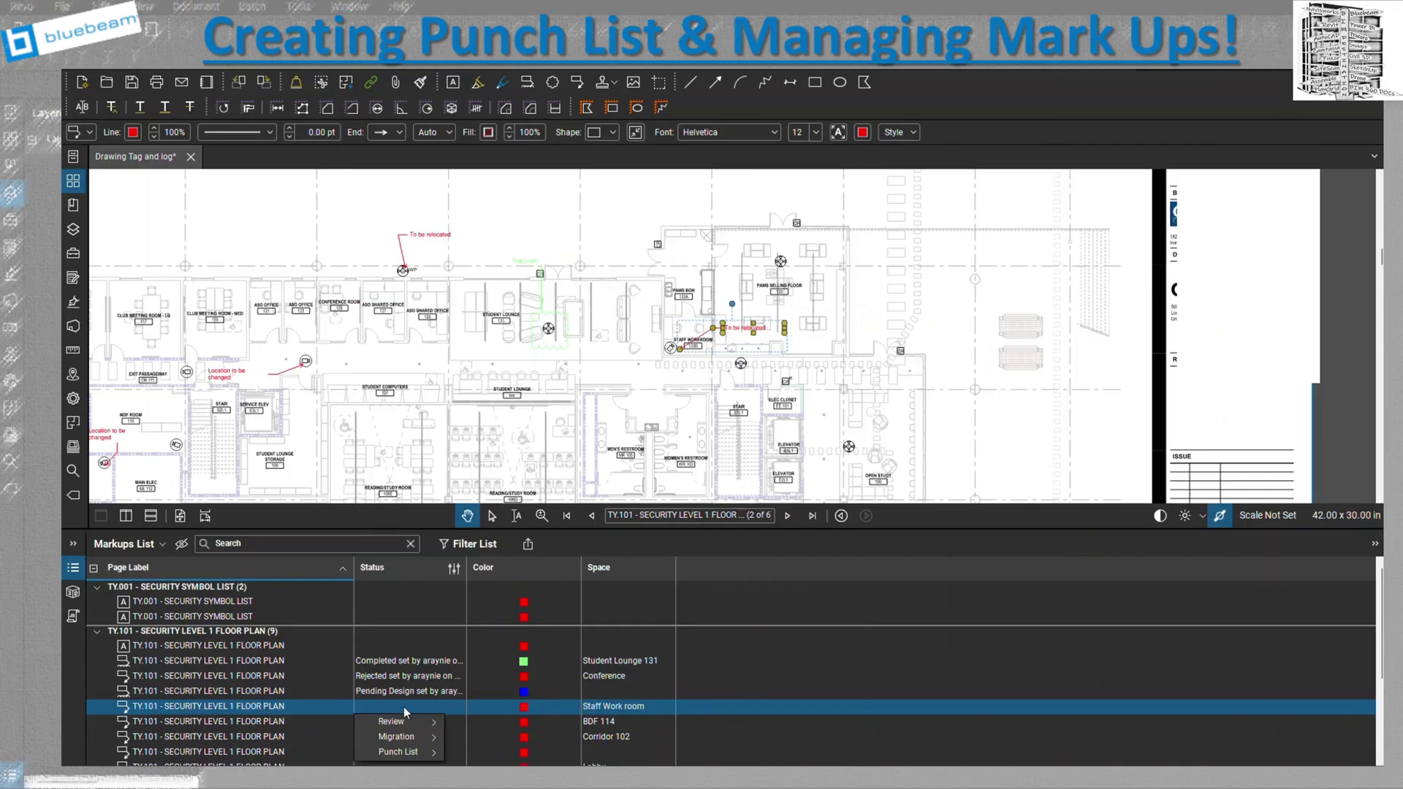
mouse_move(428, 740)
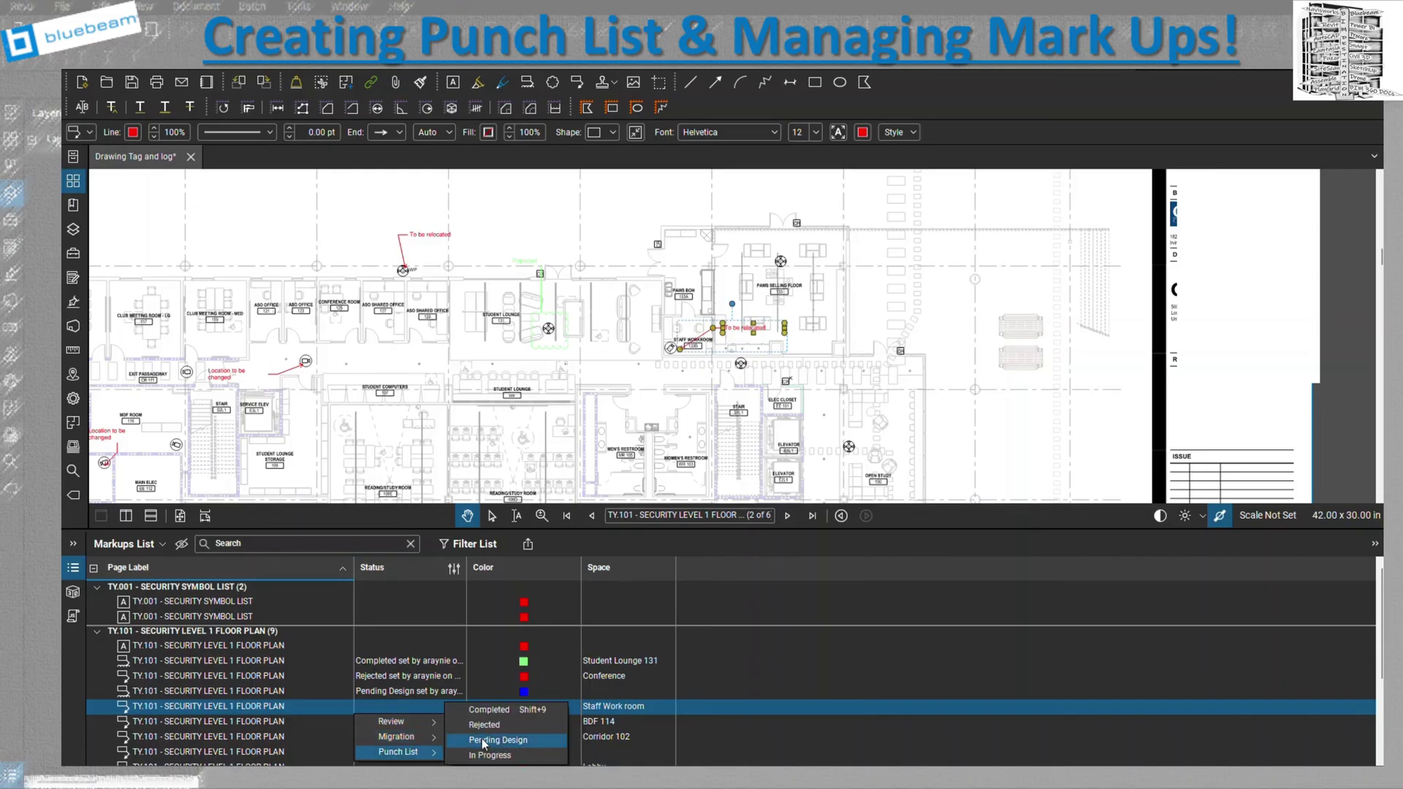
click(497, 756)
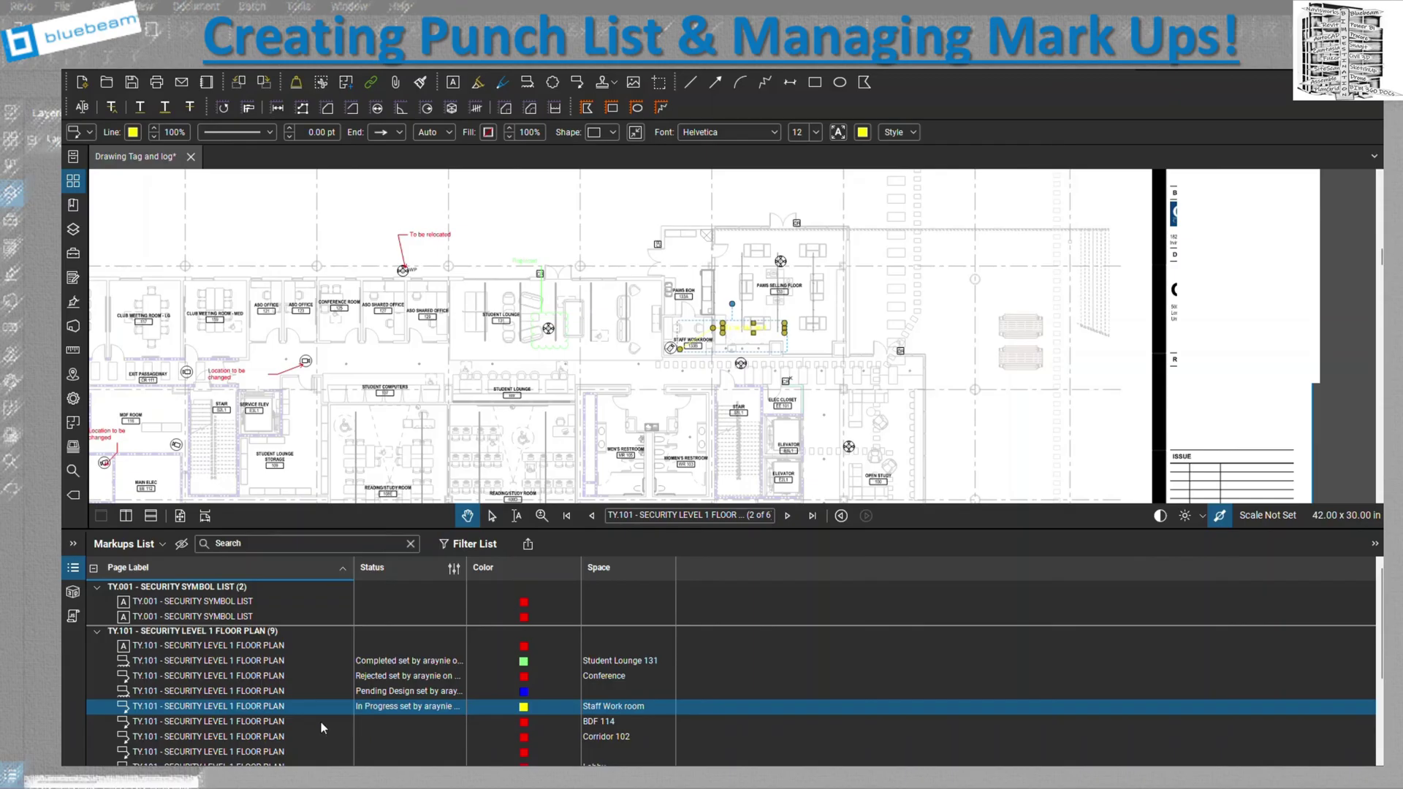
Set the Punch List status of the Corridor 102 markup to Completed.
mouse_move(715, 472)
mouse_down()
mouse_move(897, 458)
mouse_move(955, 436)
mouse_up()
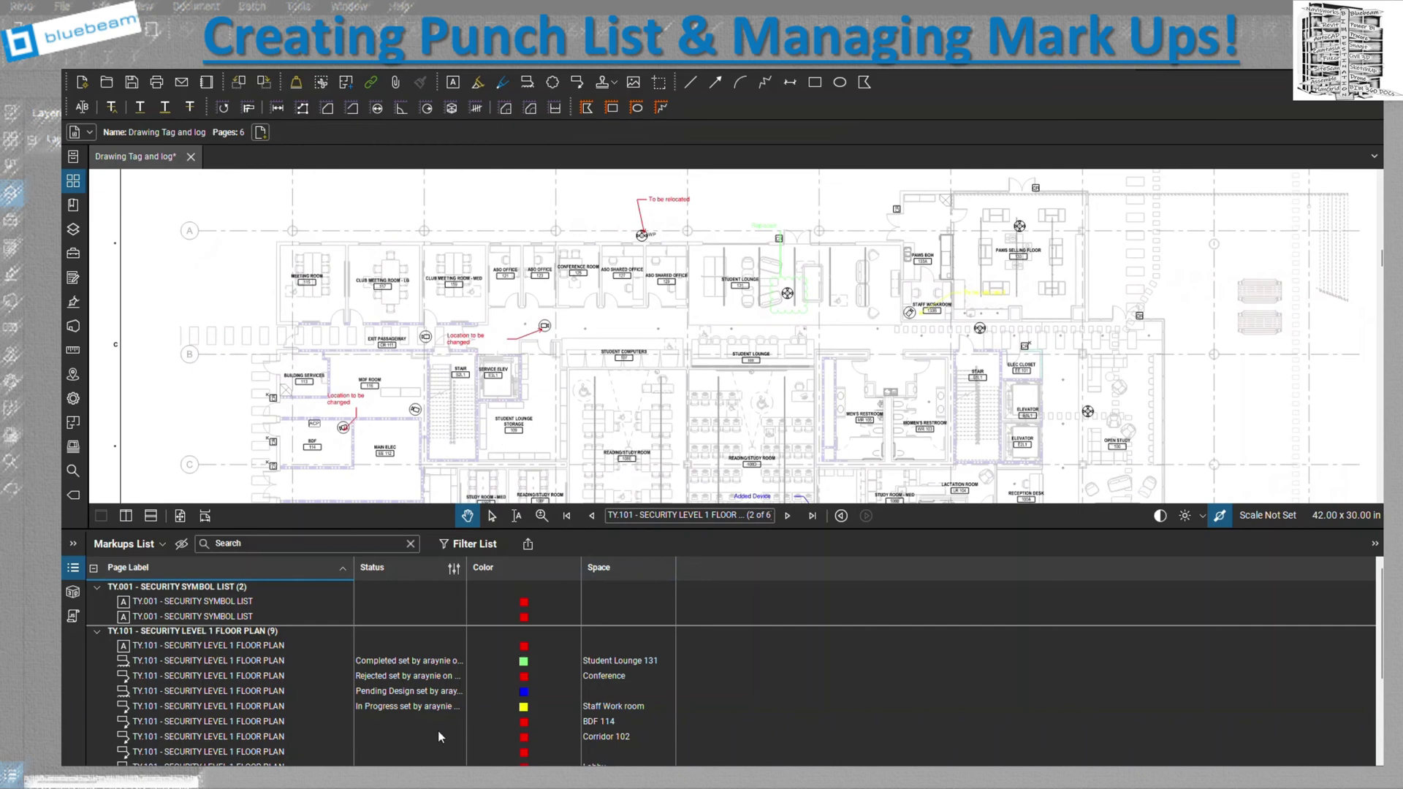
click(473, 349)
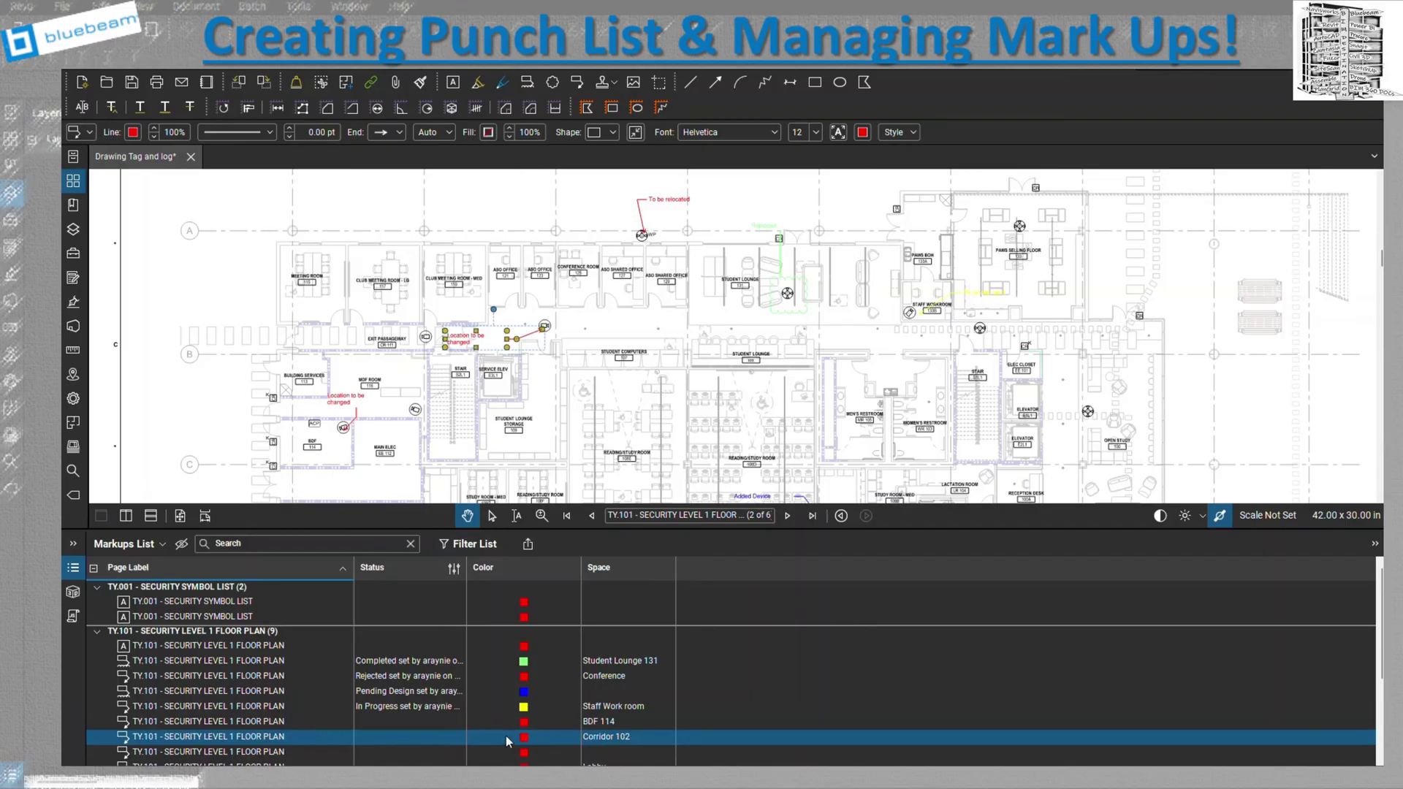
right_click(442, 736)
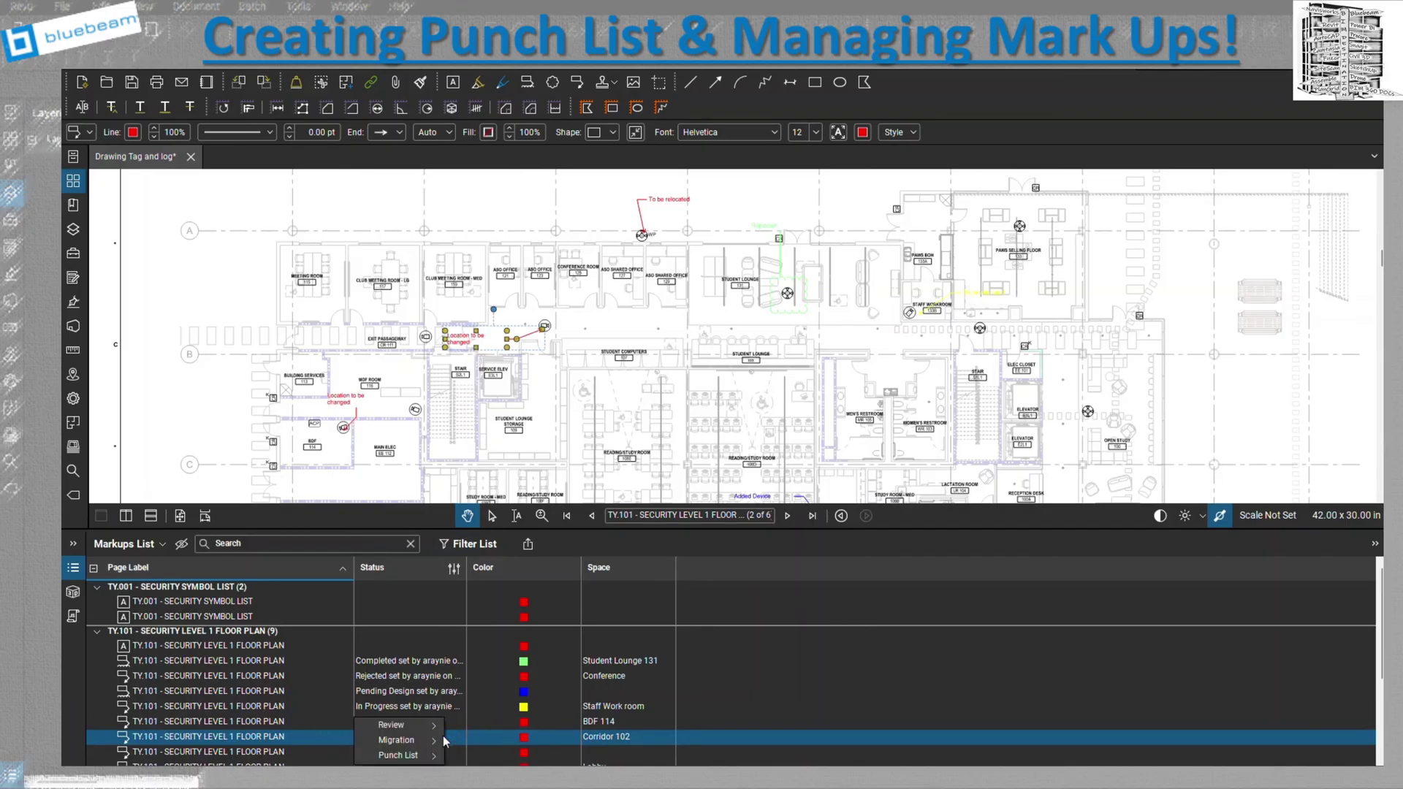
mouse_move(428, 757)
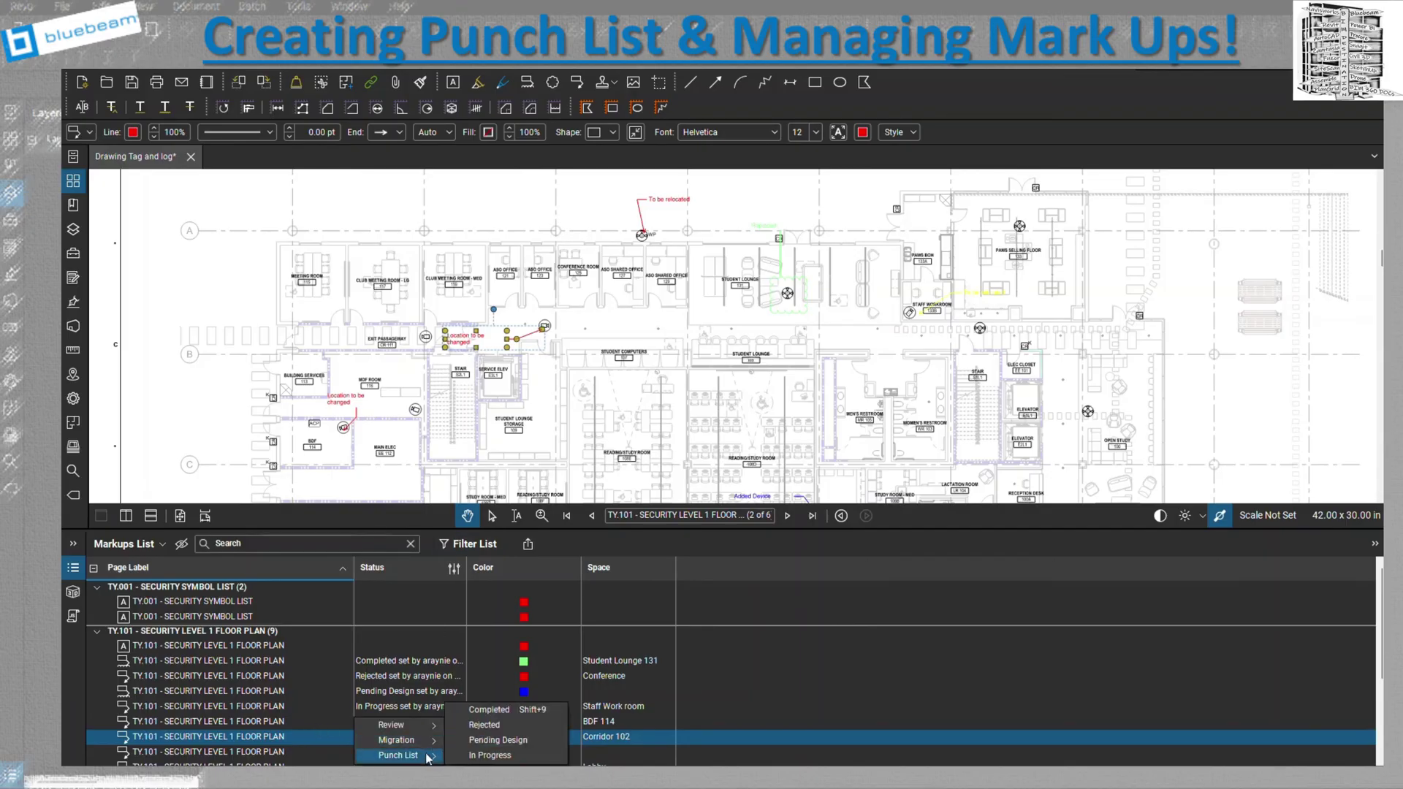
click(497, 712)
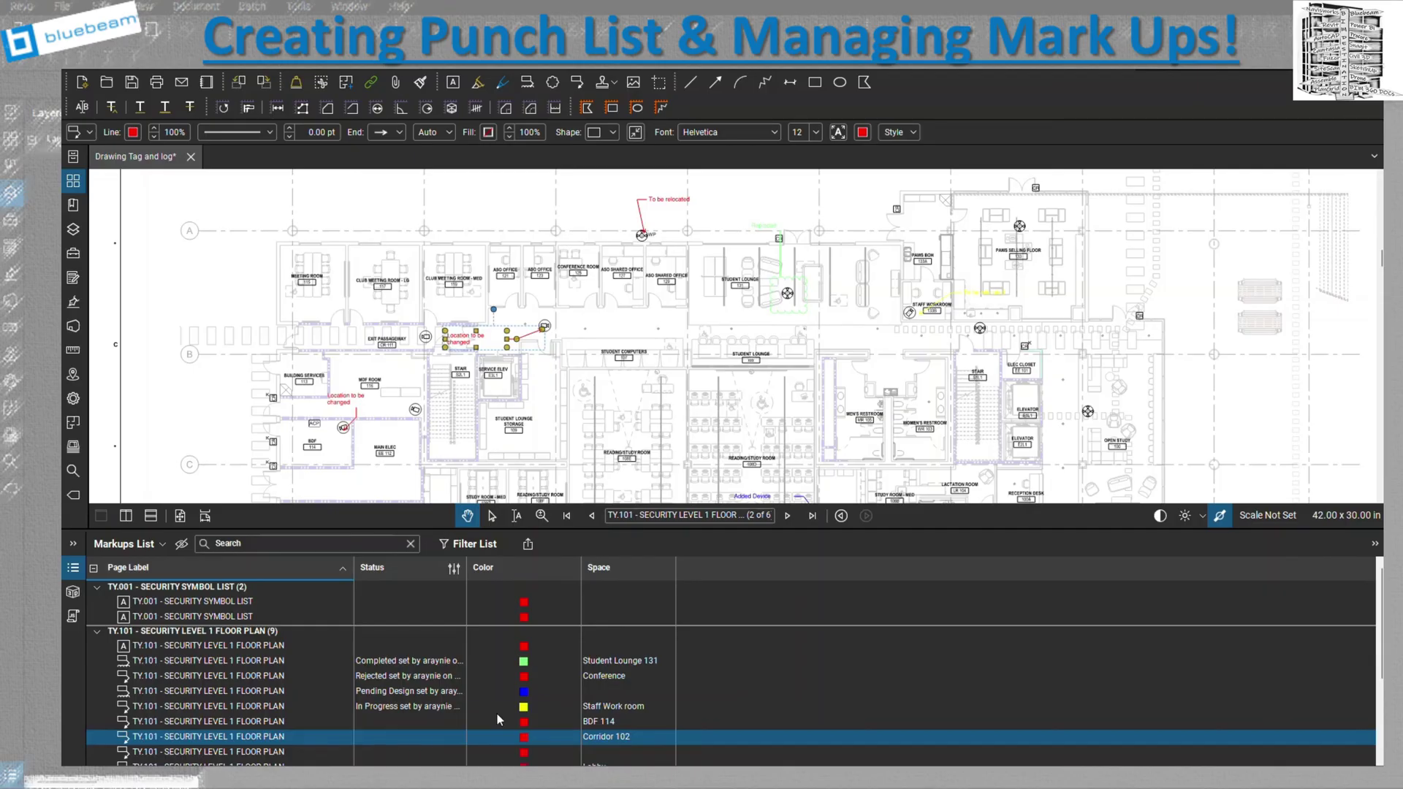
Set the Punch List status of the "To be relocated" markup above the shared offices to In Progress and deselect it.
click(645, 229)
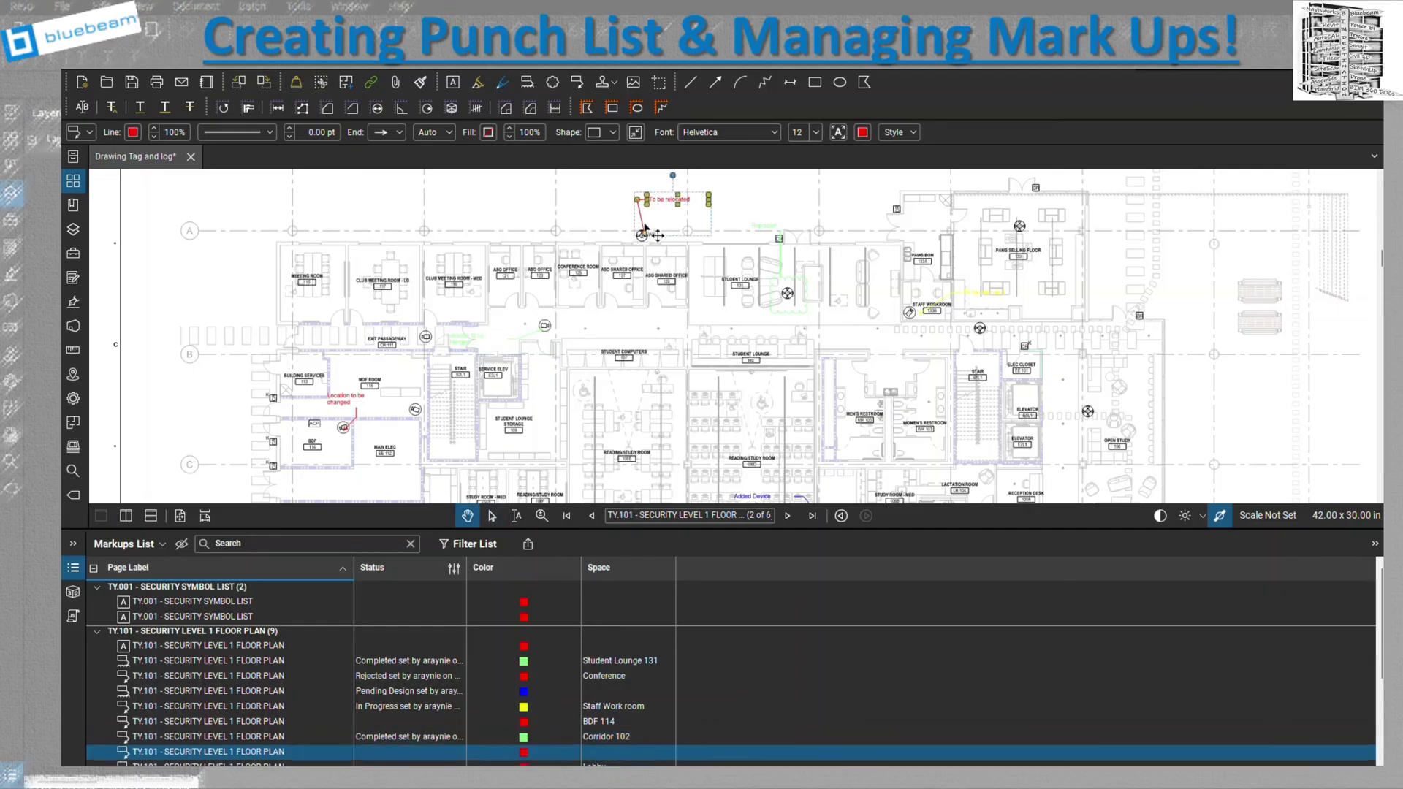
click(433, 752)
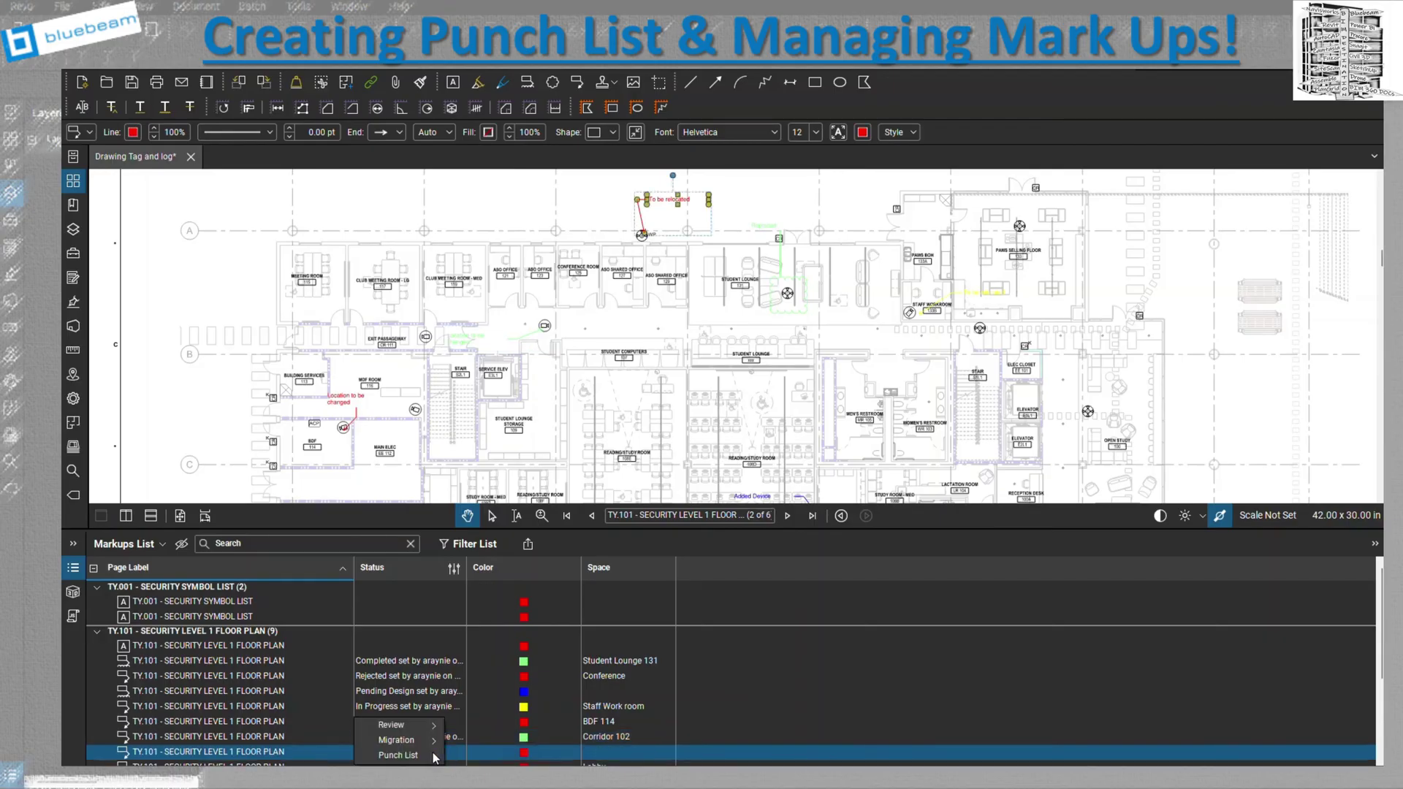
mouse_move(433, 755)
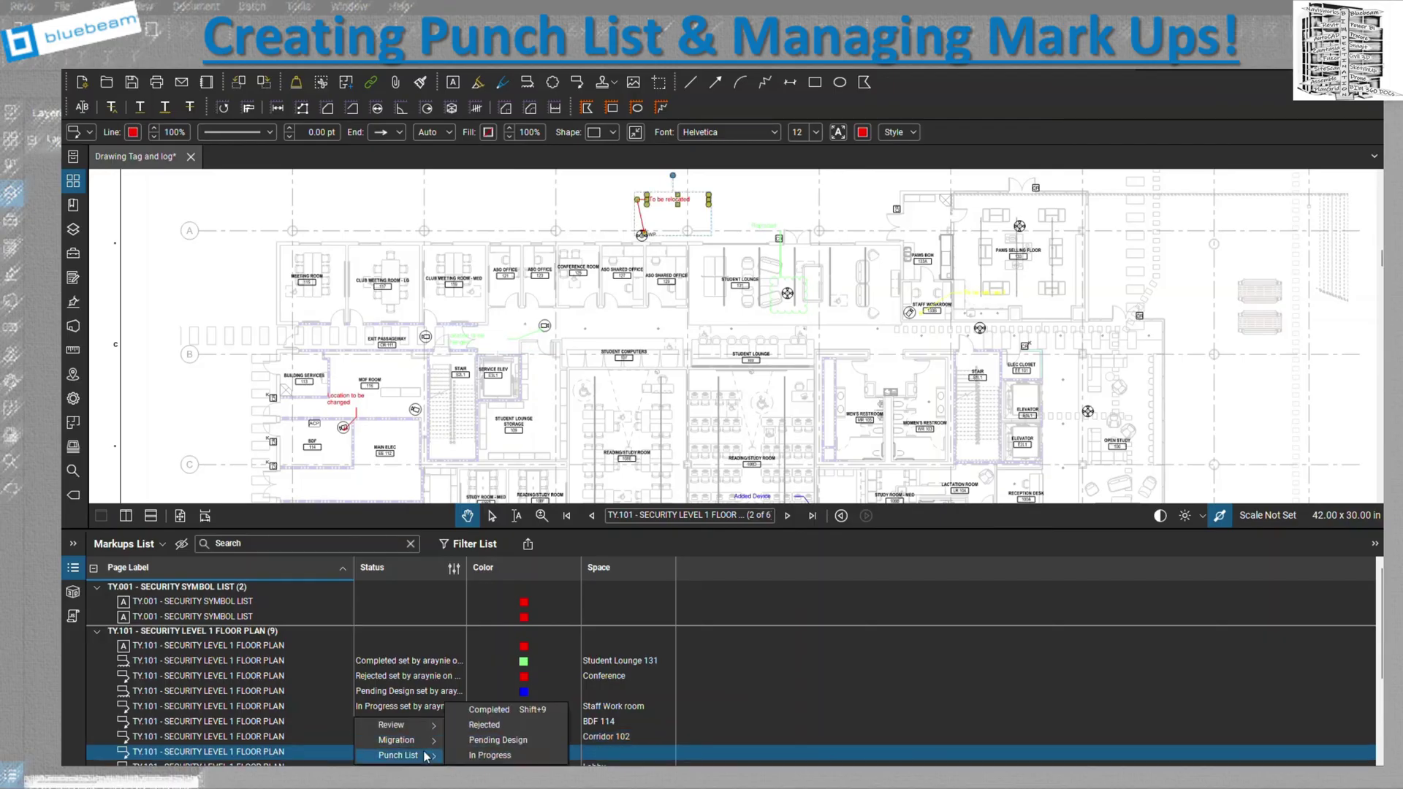
click(494, 757)
click(683, 325)
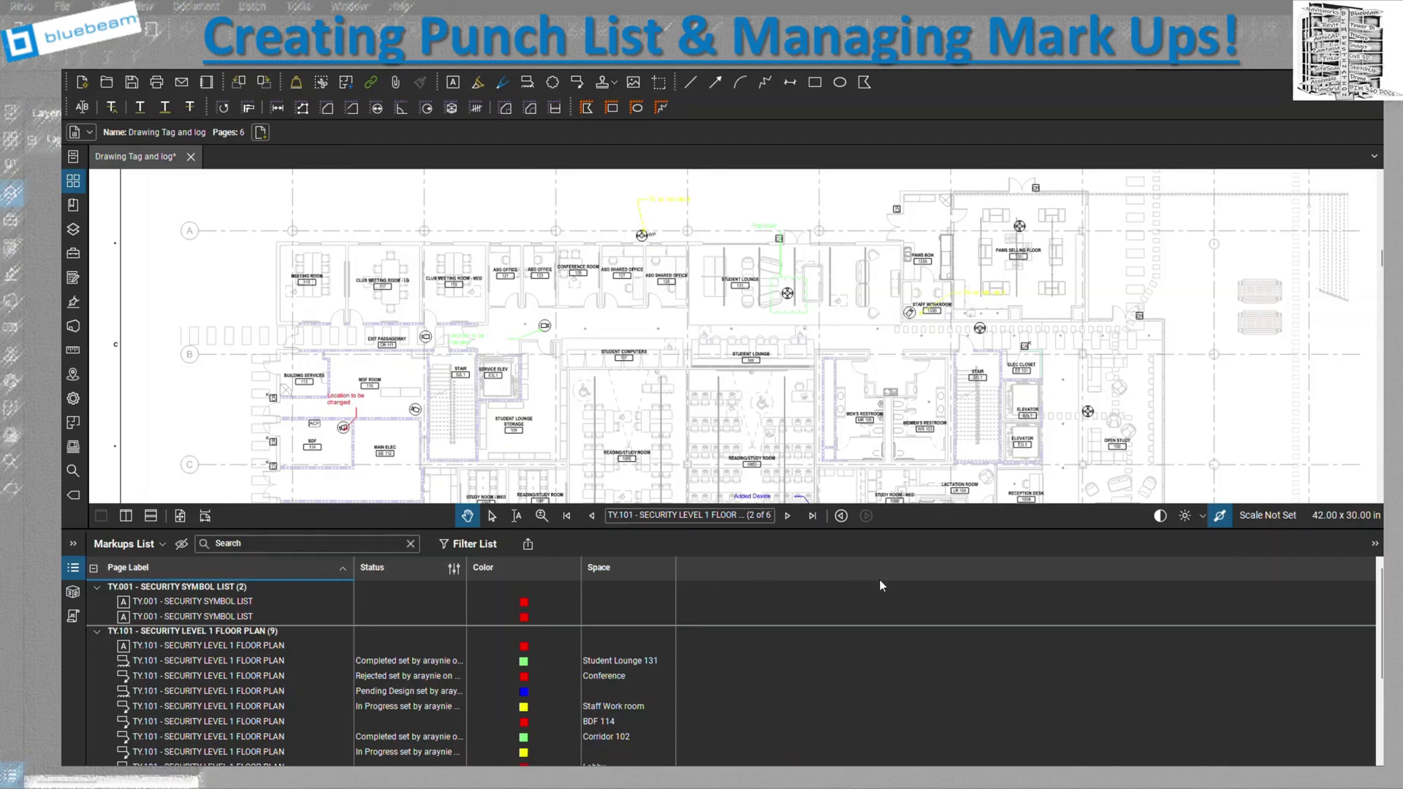
Add the Author column to the Markups List through the column management settings.
click(163, 546)
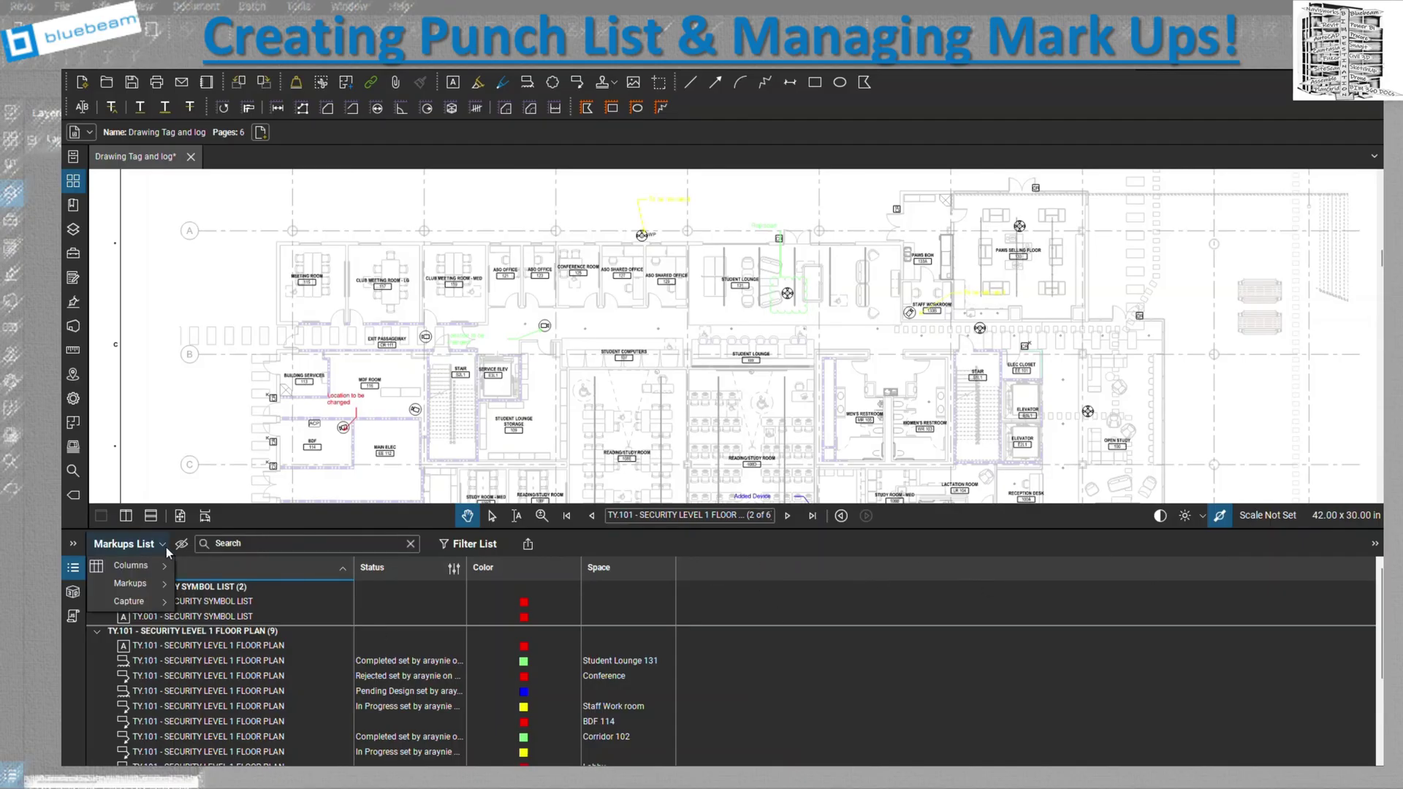
mouse_move(146, 566)
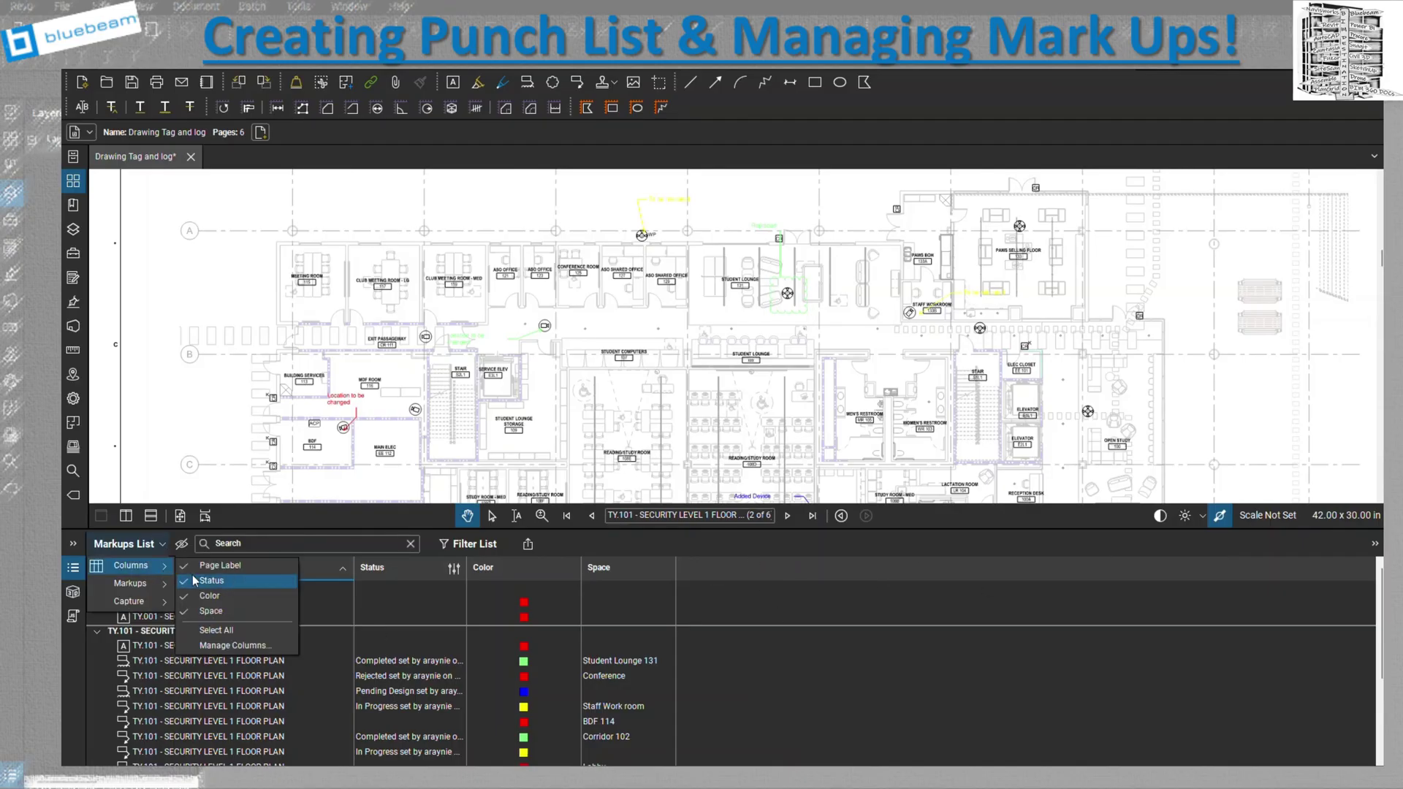
click(242, 646)
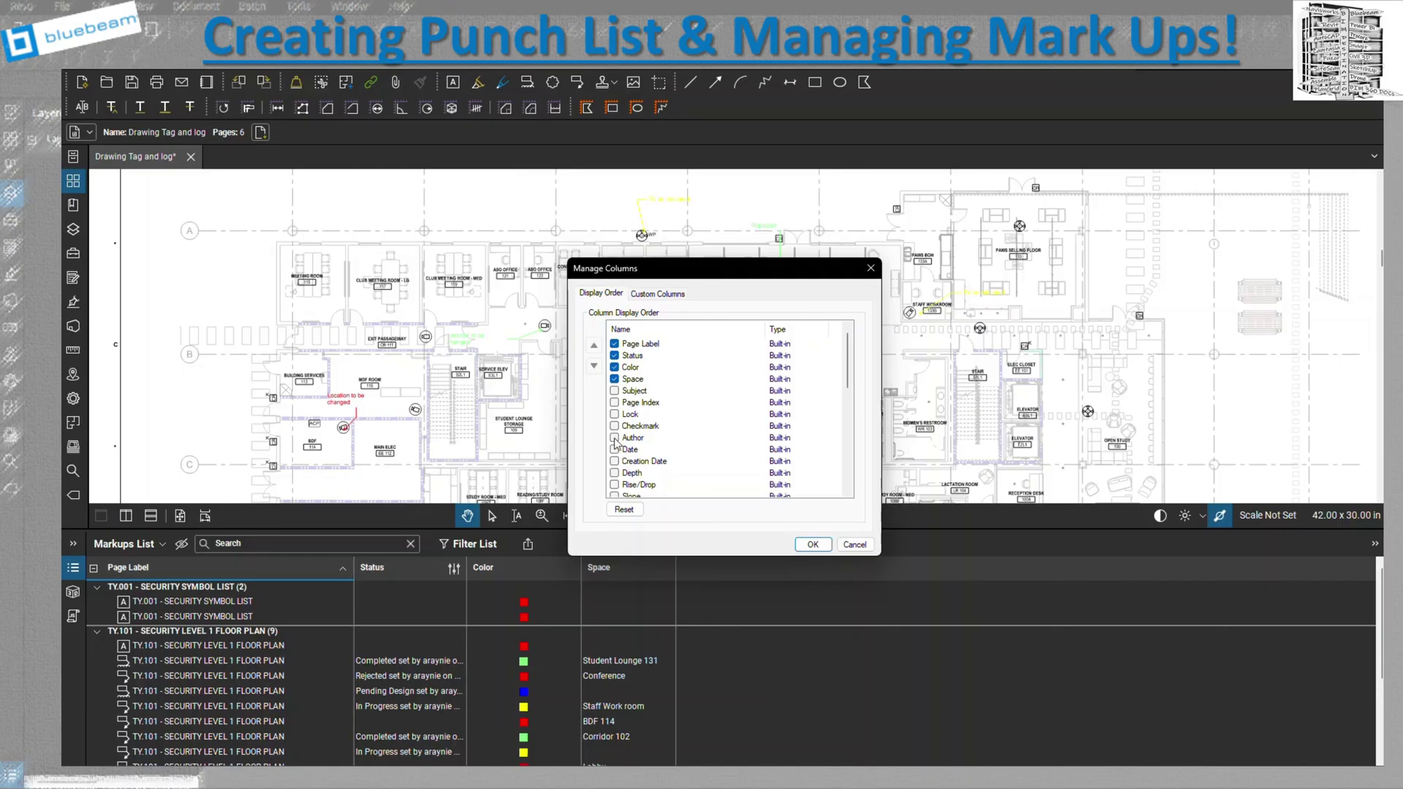
click(615, 438)
click(813, 544)
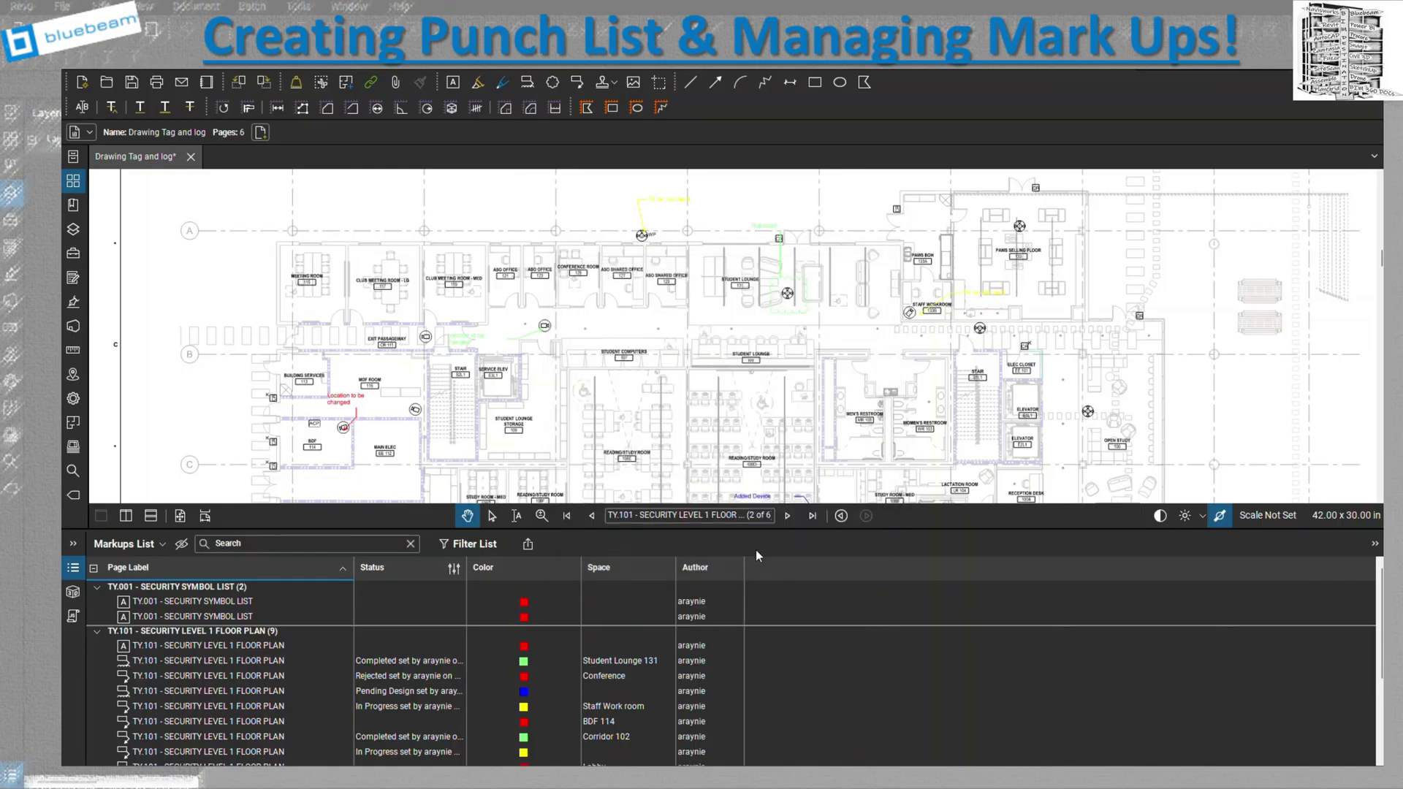
Hide the Author column from the Markups List.
click(160, 545)
mouse_move(159, 567)
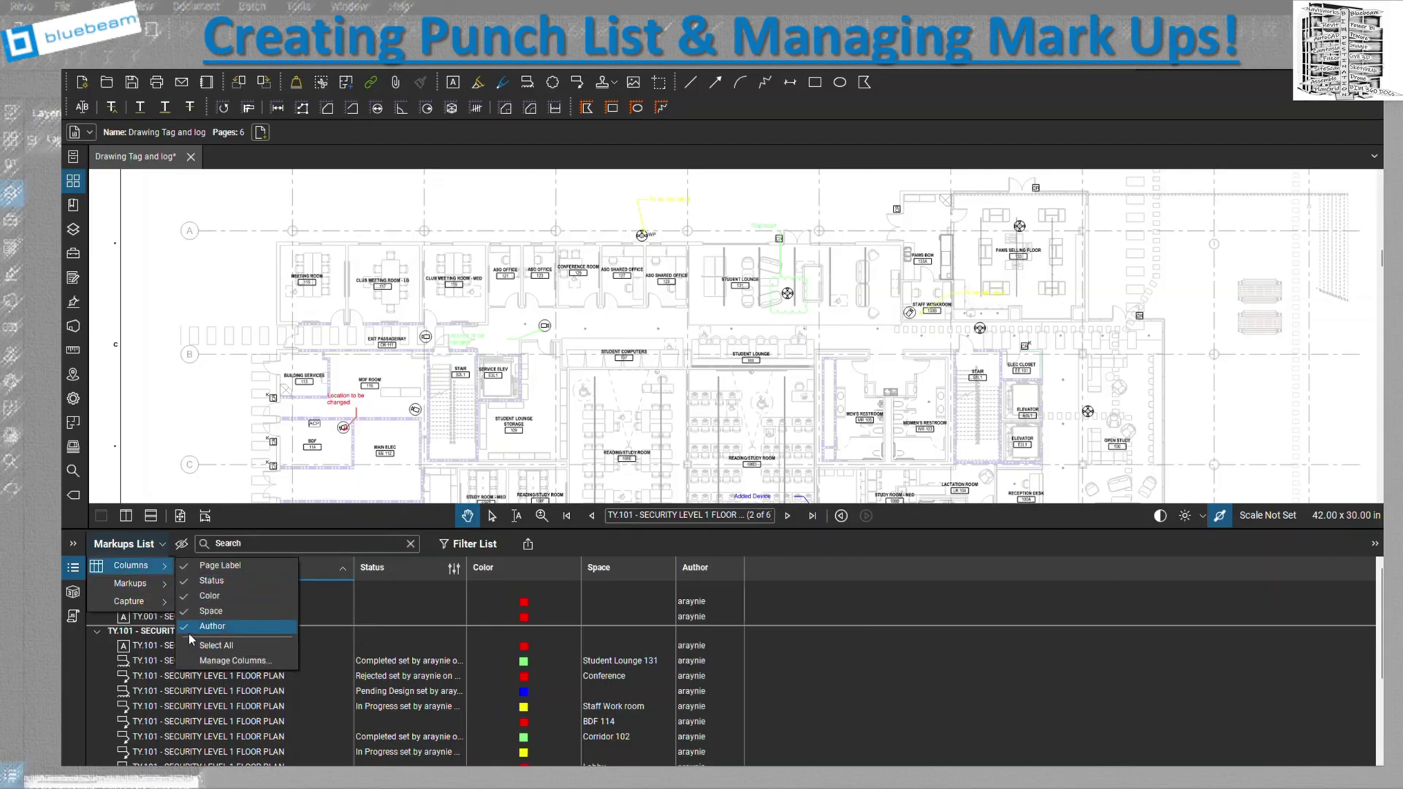
click(193, 630)
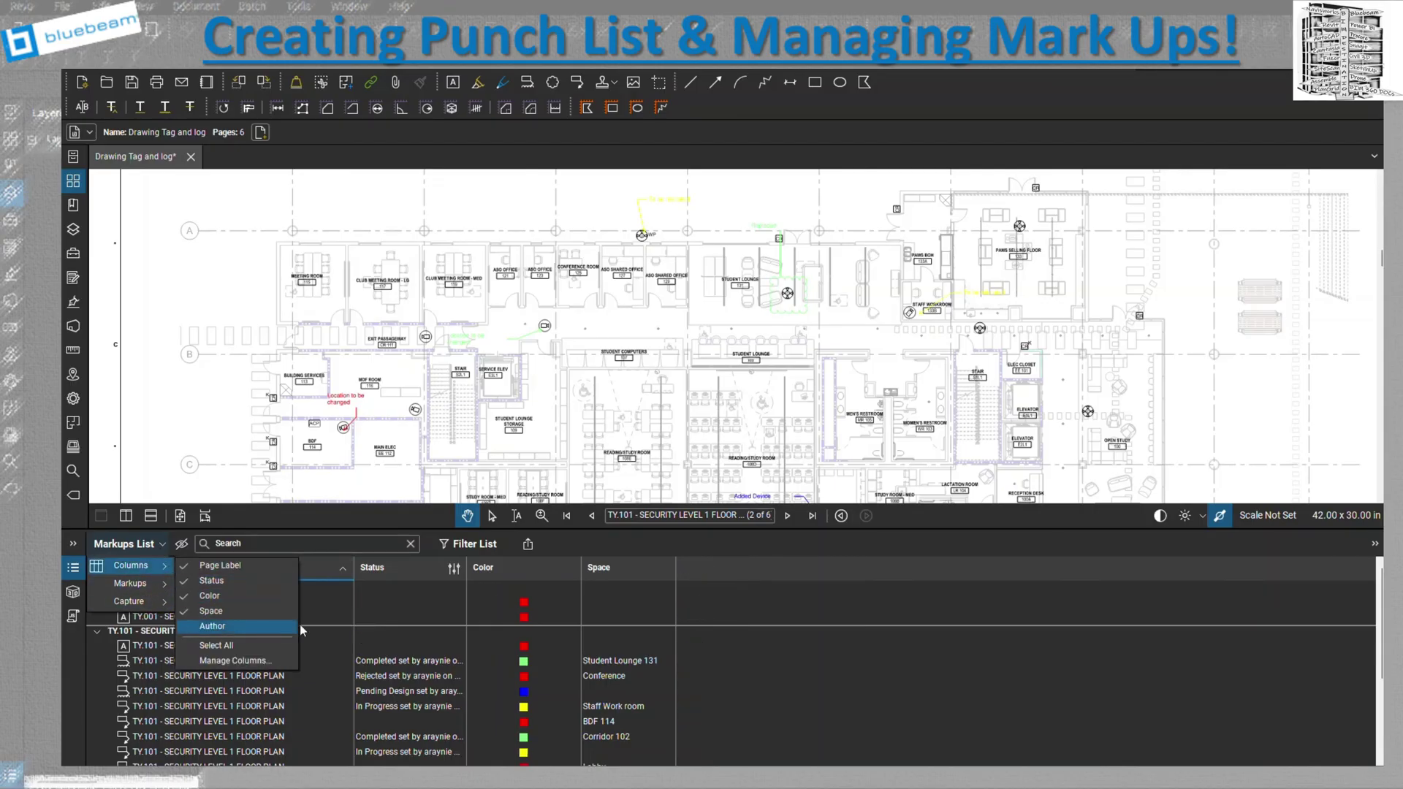
click(601, 588)
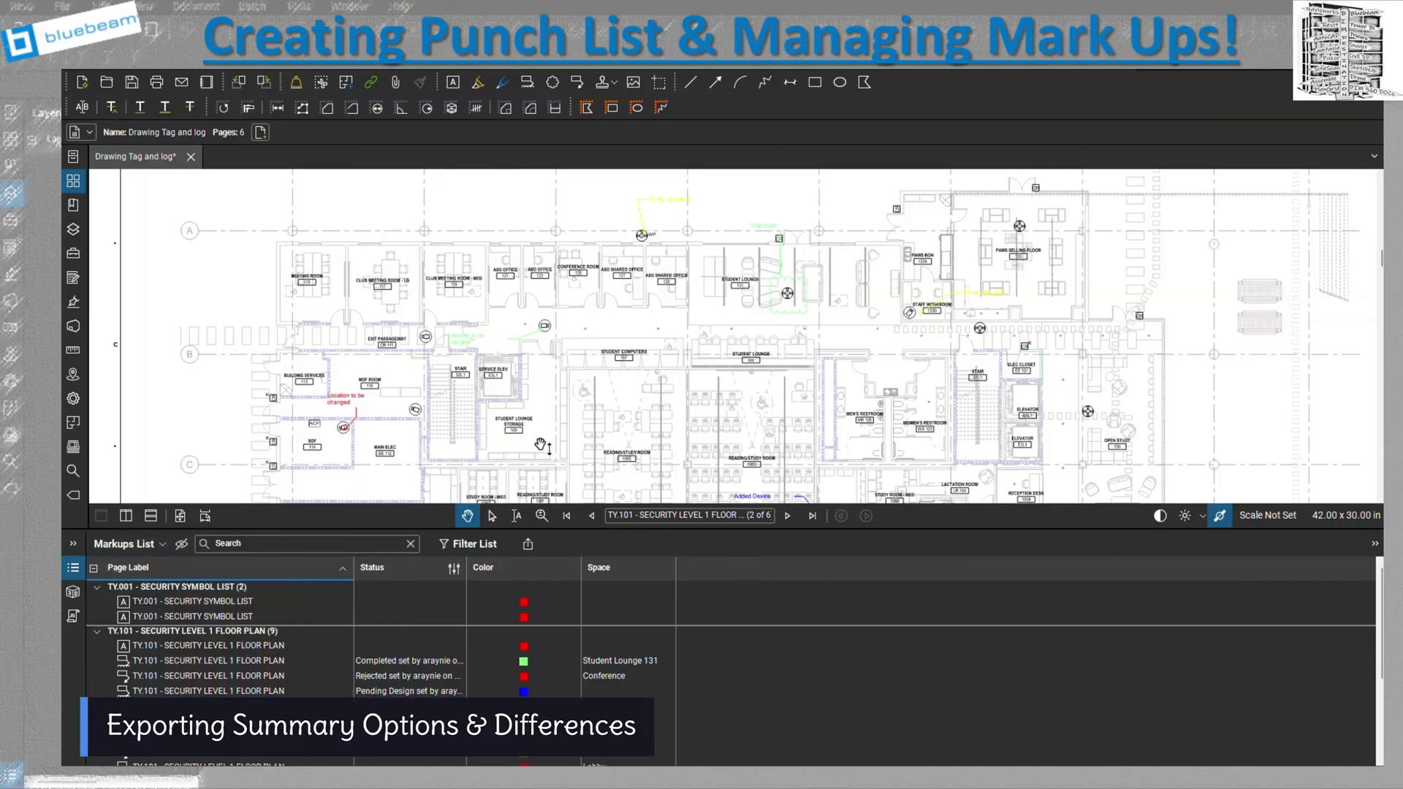
Export the markups to the Downloads folder as Test, and view page 2 of the exported document before returning to Drawing Tag and log.
click(161, 544)
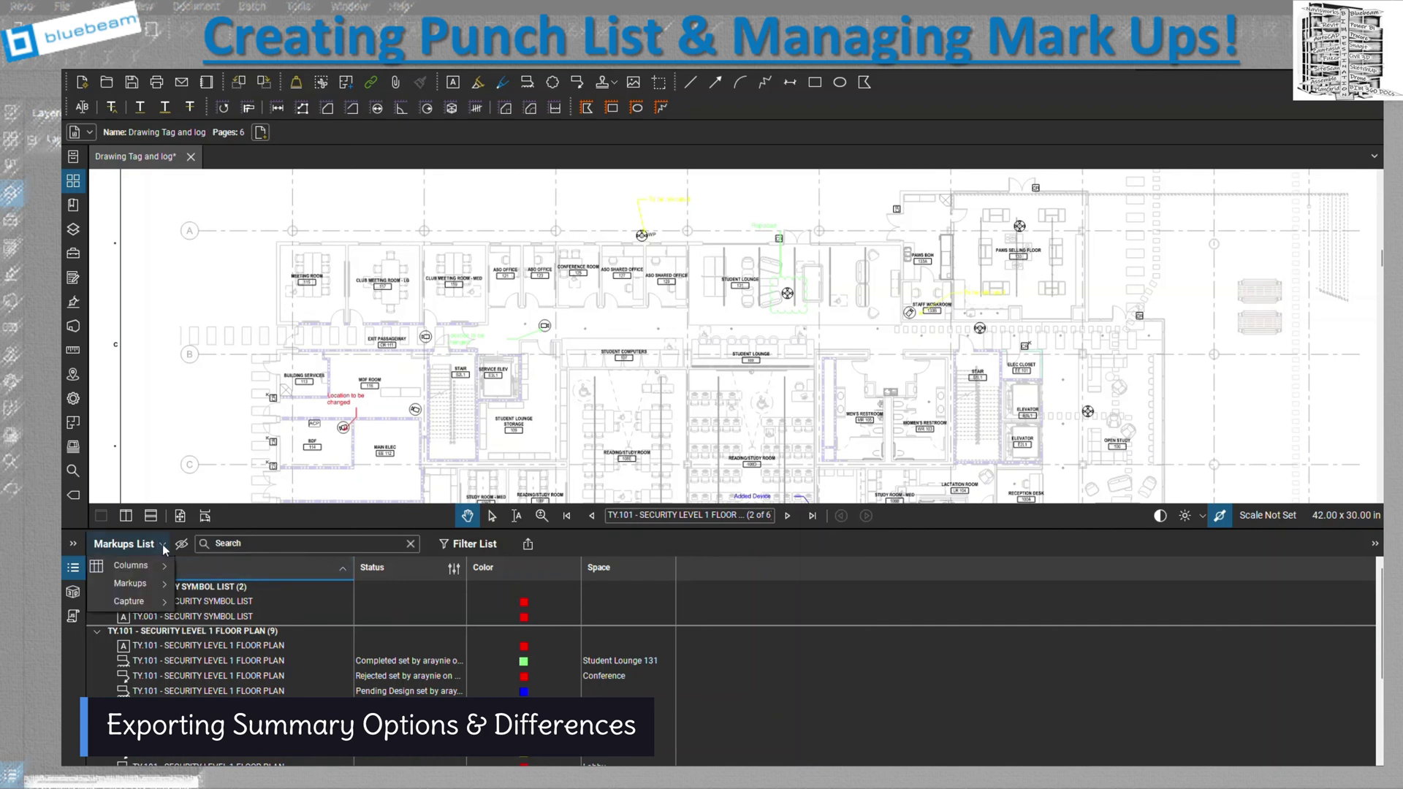
mouse_move(164, 589)
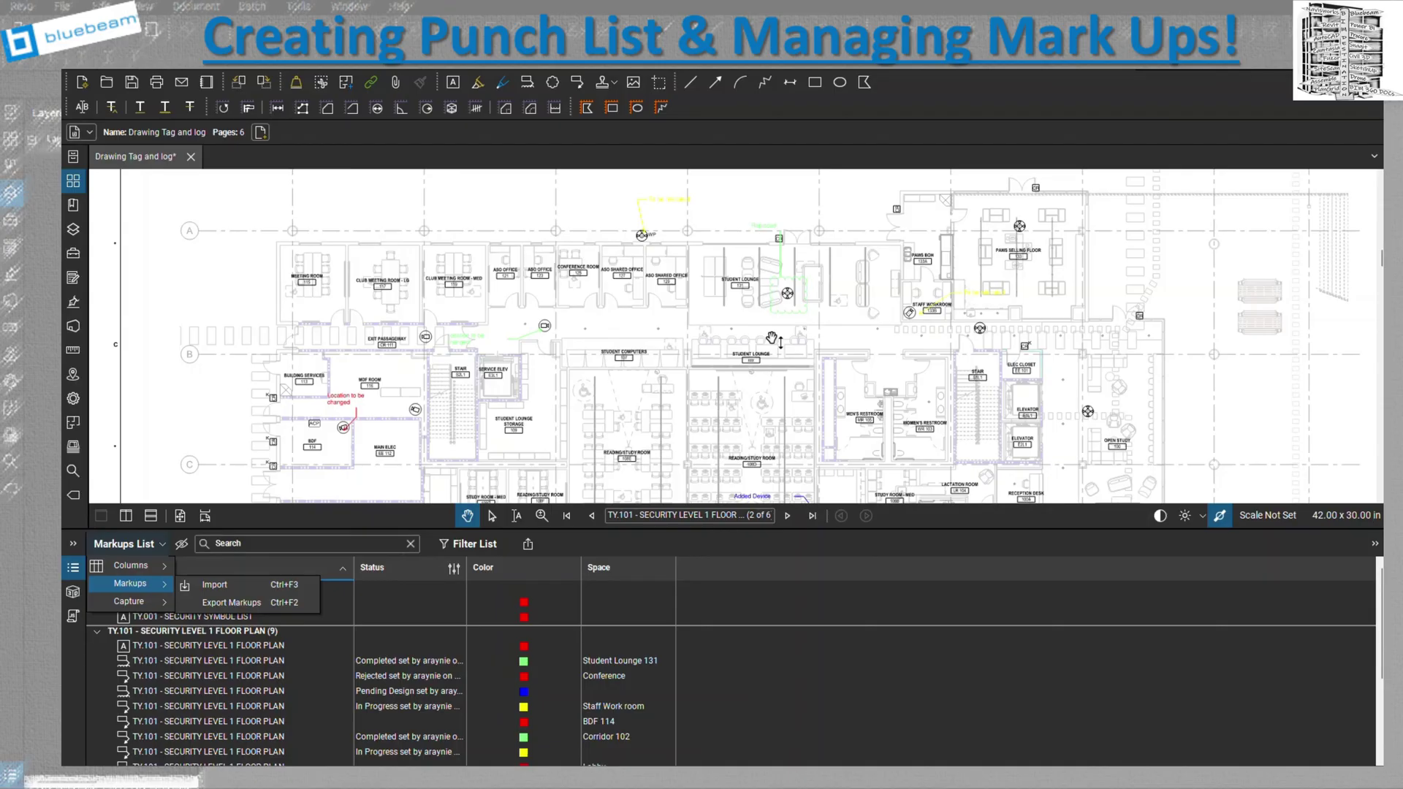
click(246, 603)
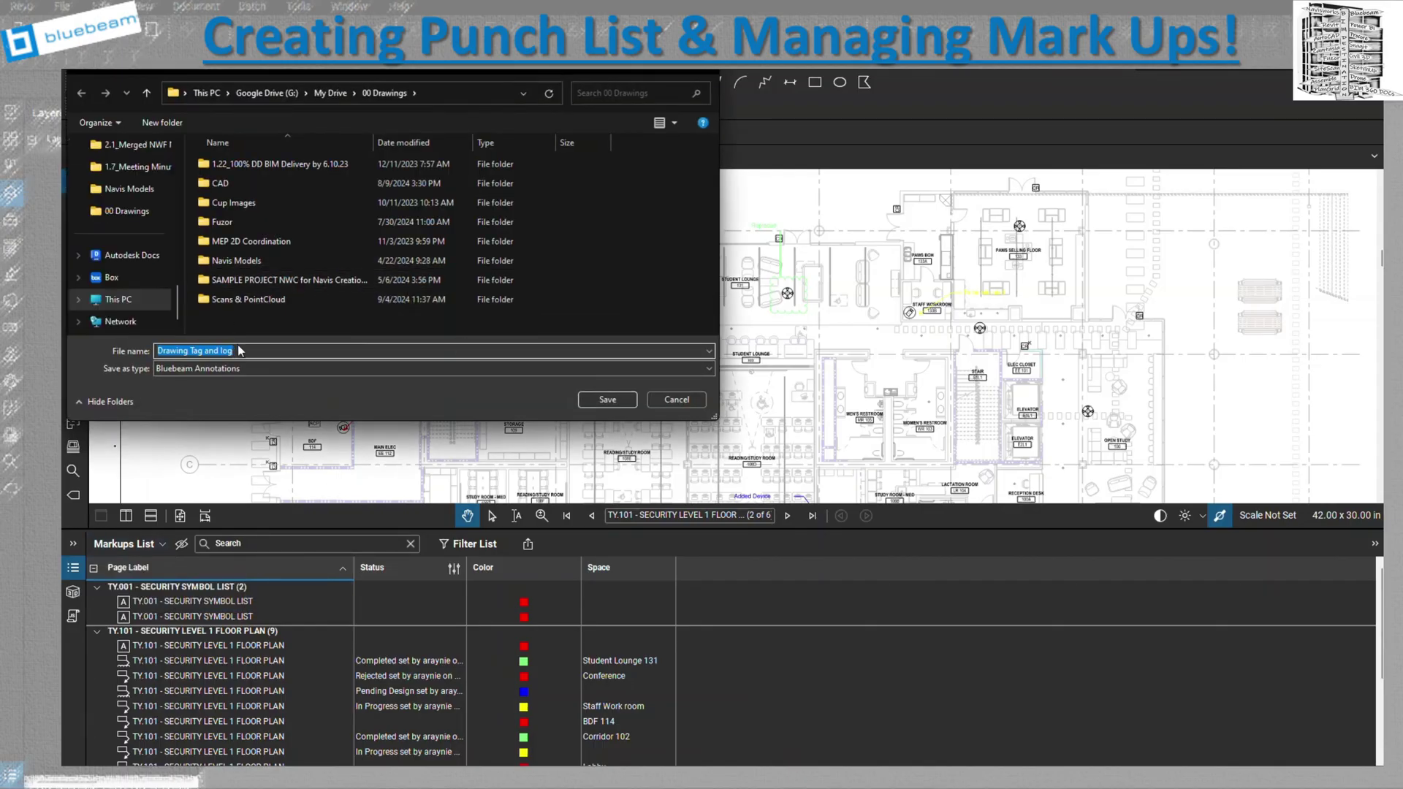
scroll(122, 210, up, 5)
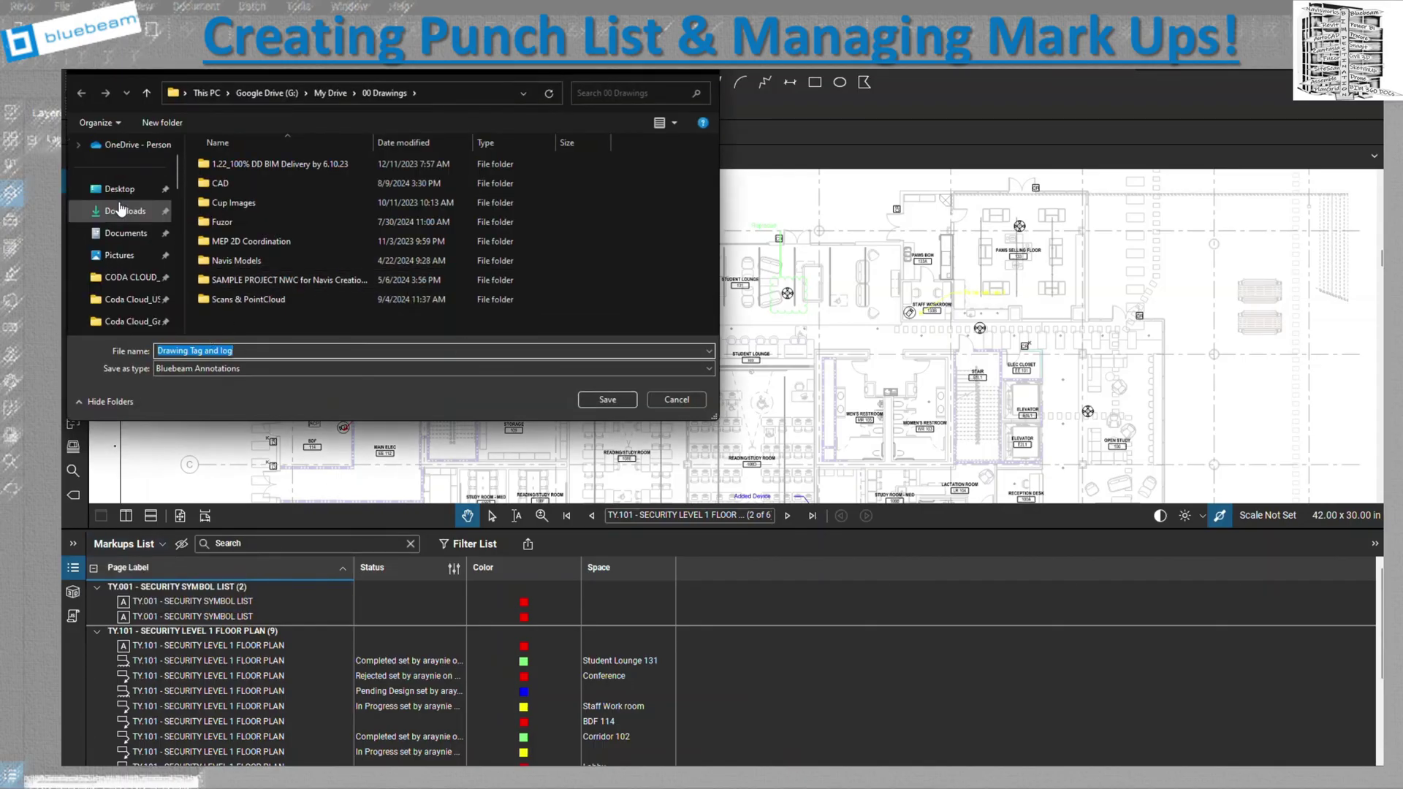
click(122, 210)
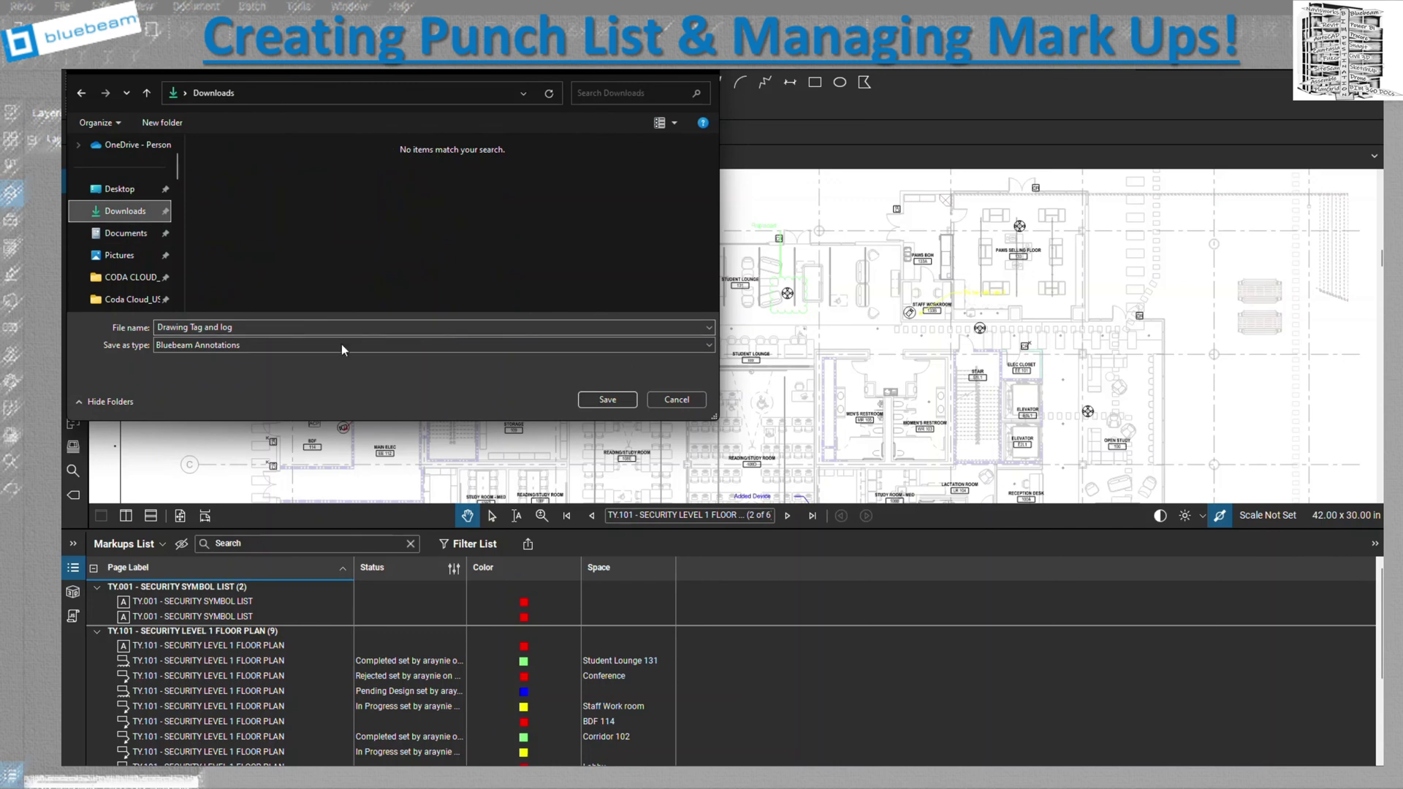
click(260, 327)
text(Test)
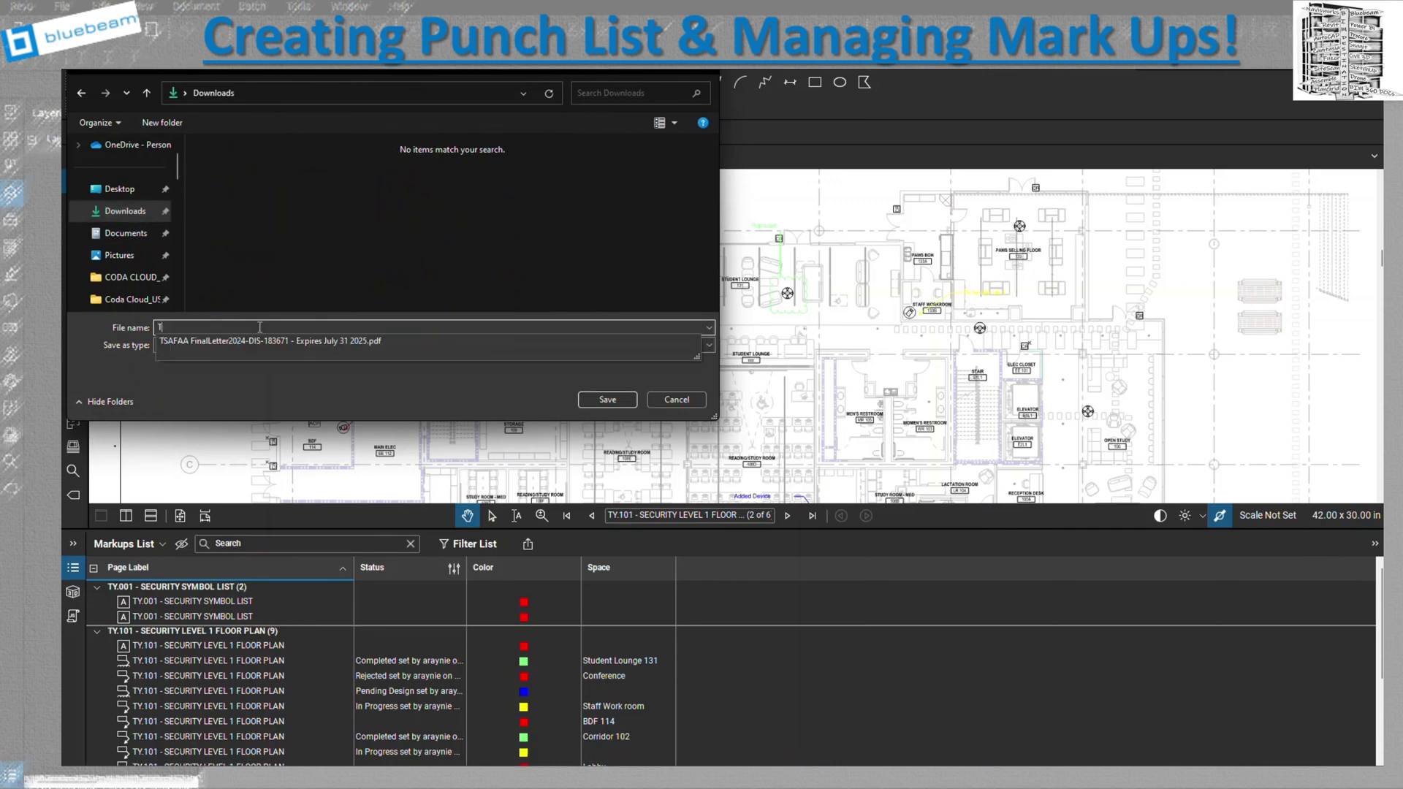
click(620, 400)
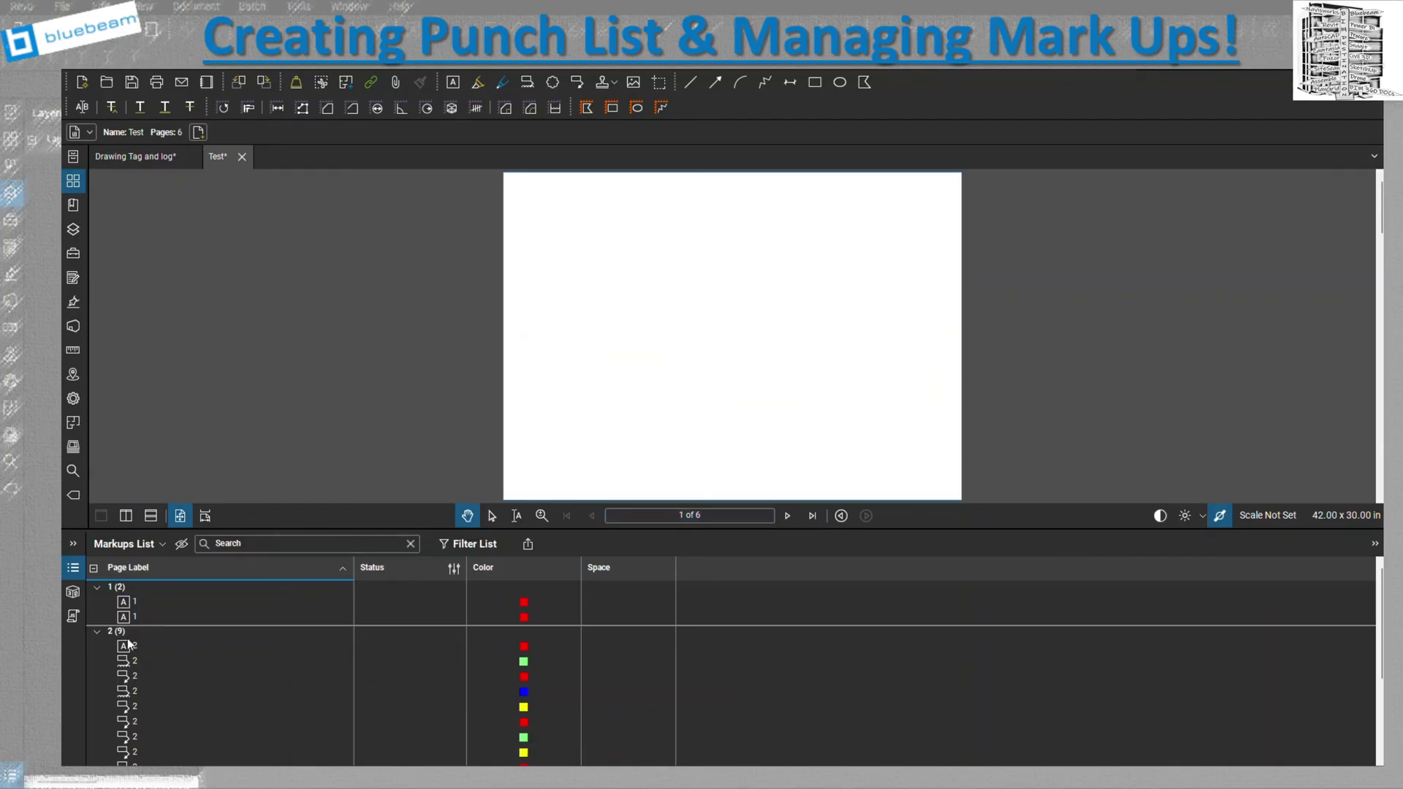
click(788, 516)
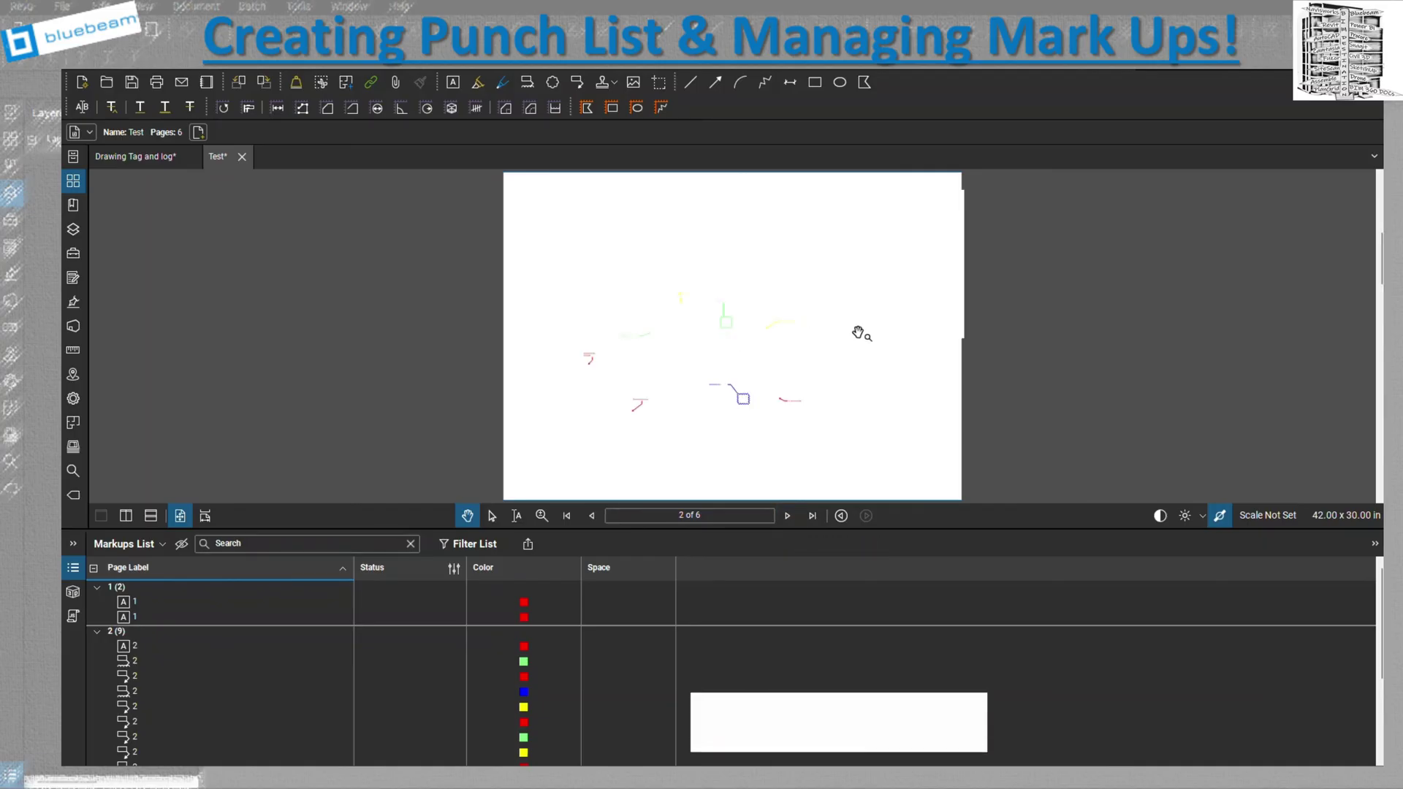
click(136, 156)
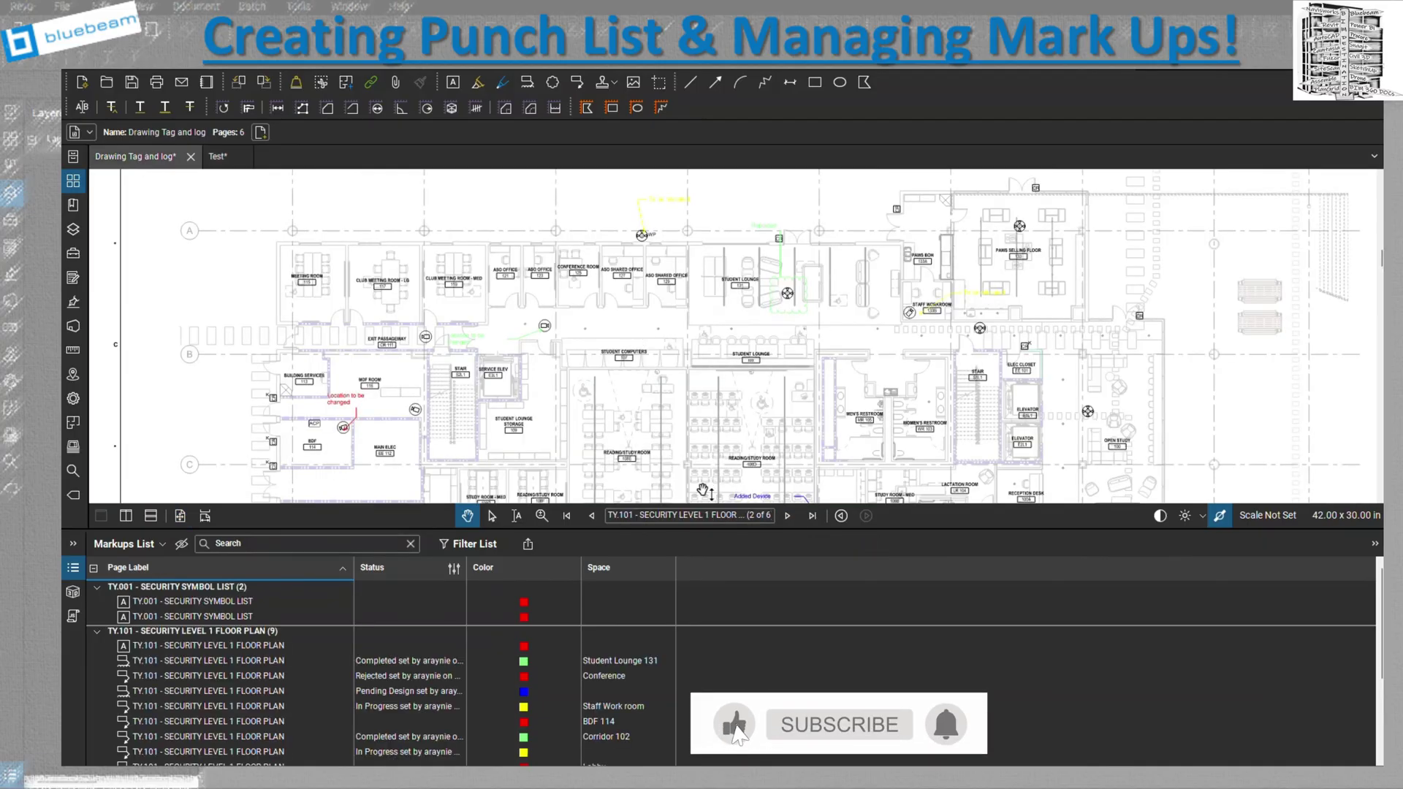
Review pages 2 through 6 of the exported Test document, and close it without saving changes.
click(217, 157)
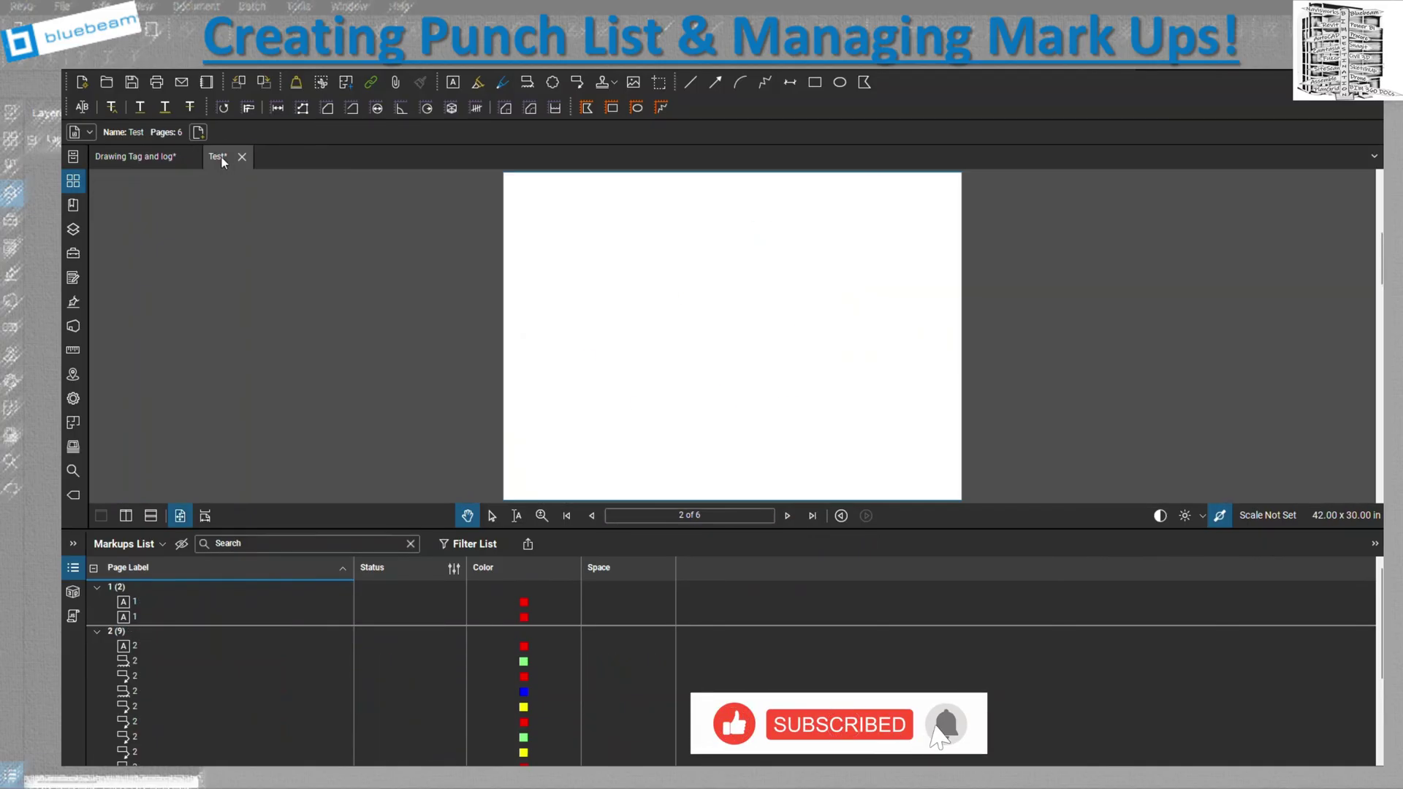
scroll(708, 434, up, 5)
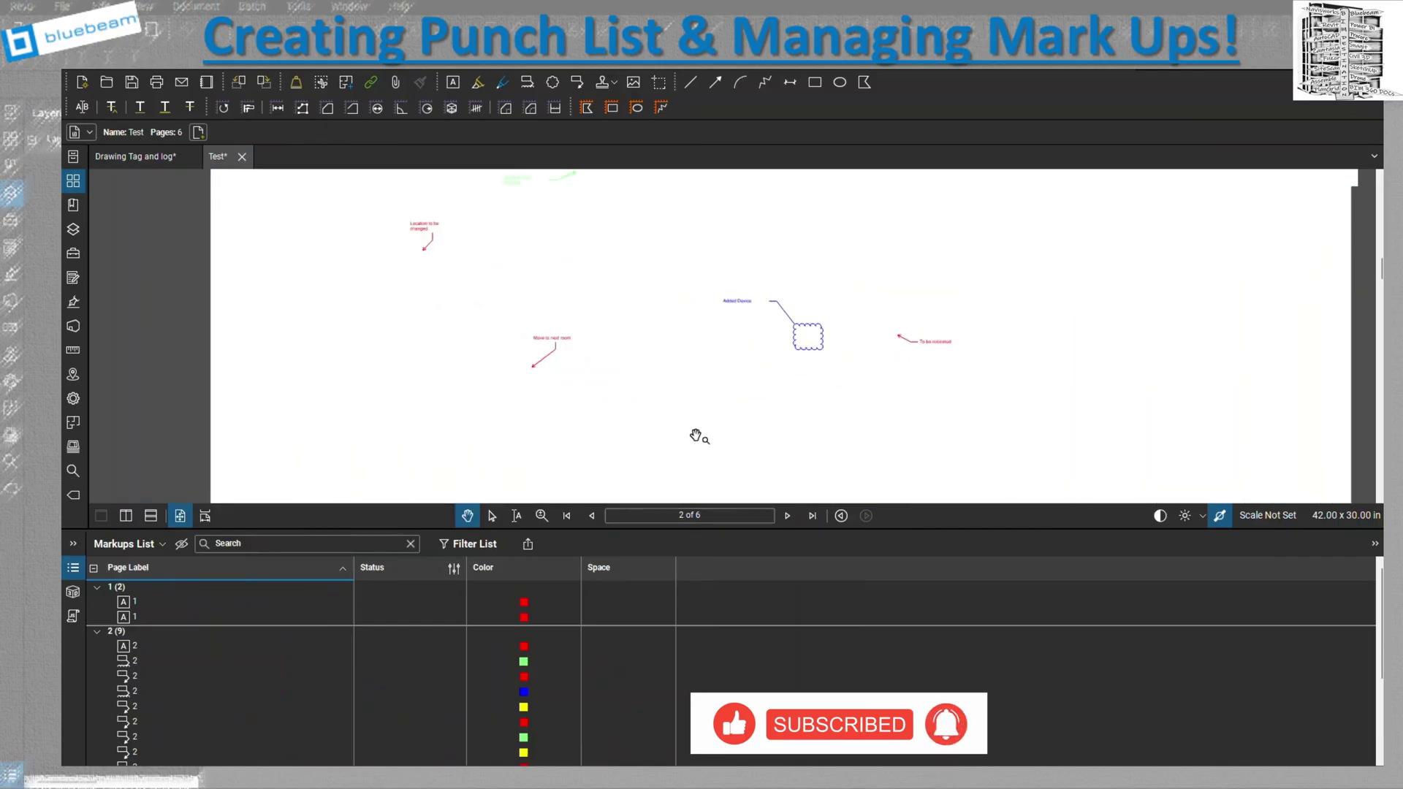
scroll(654, 368, down, 5)
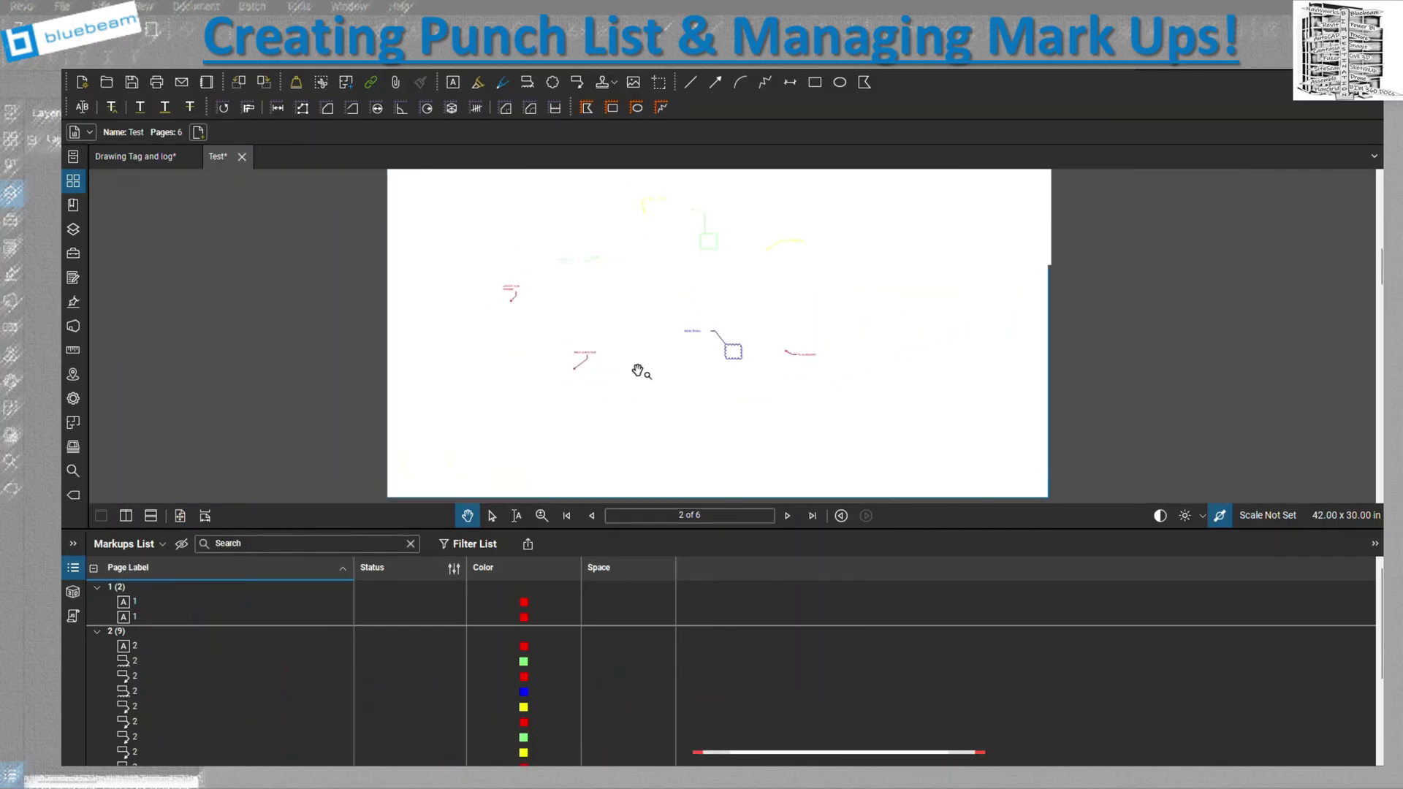
drag(654, 376, 656, 407)
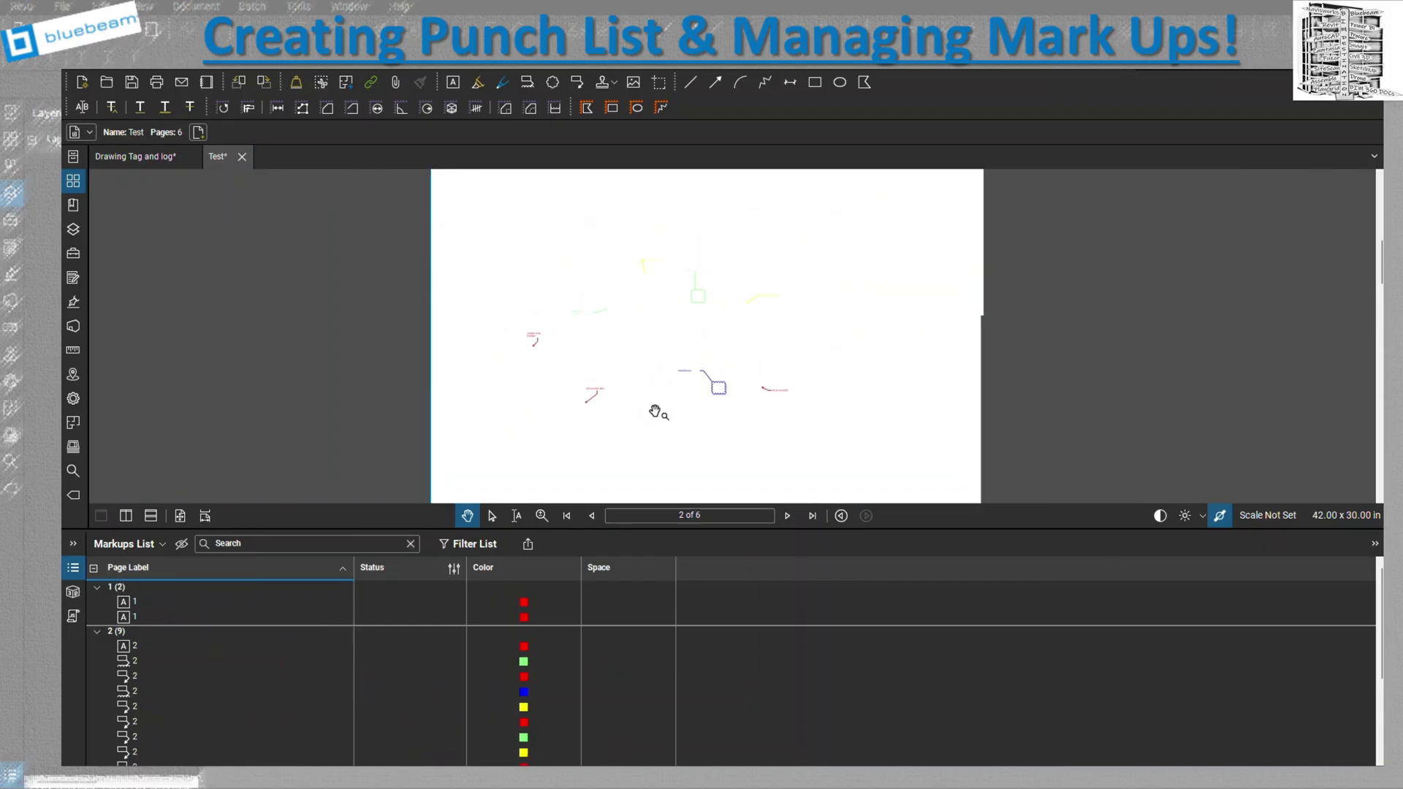
click(786, 516)
click(786, 517)
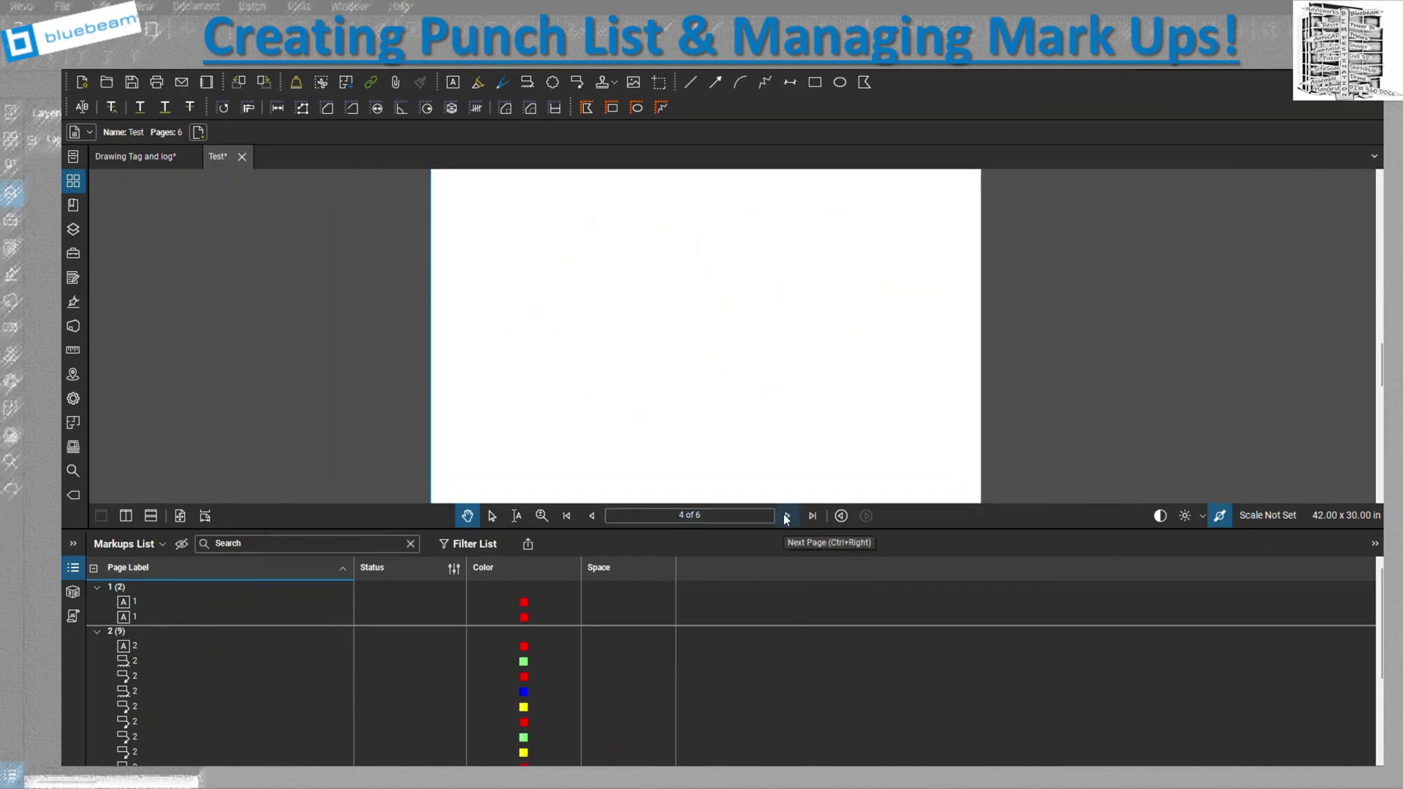
click(787, 517)
click(786, 517)
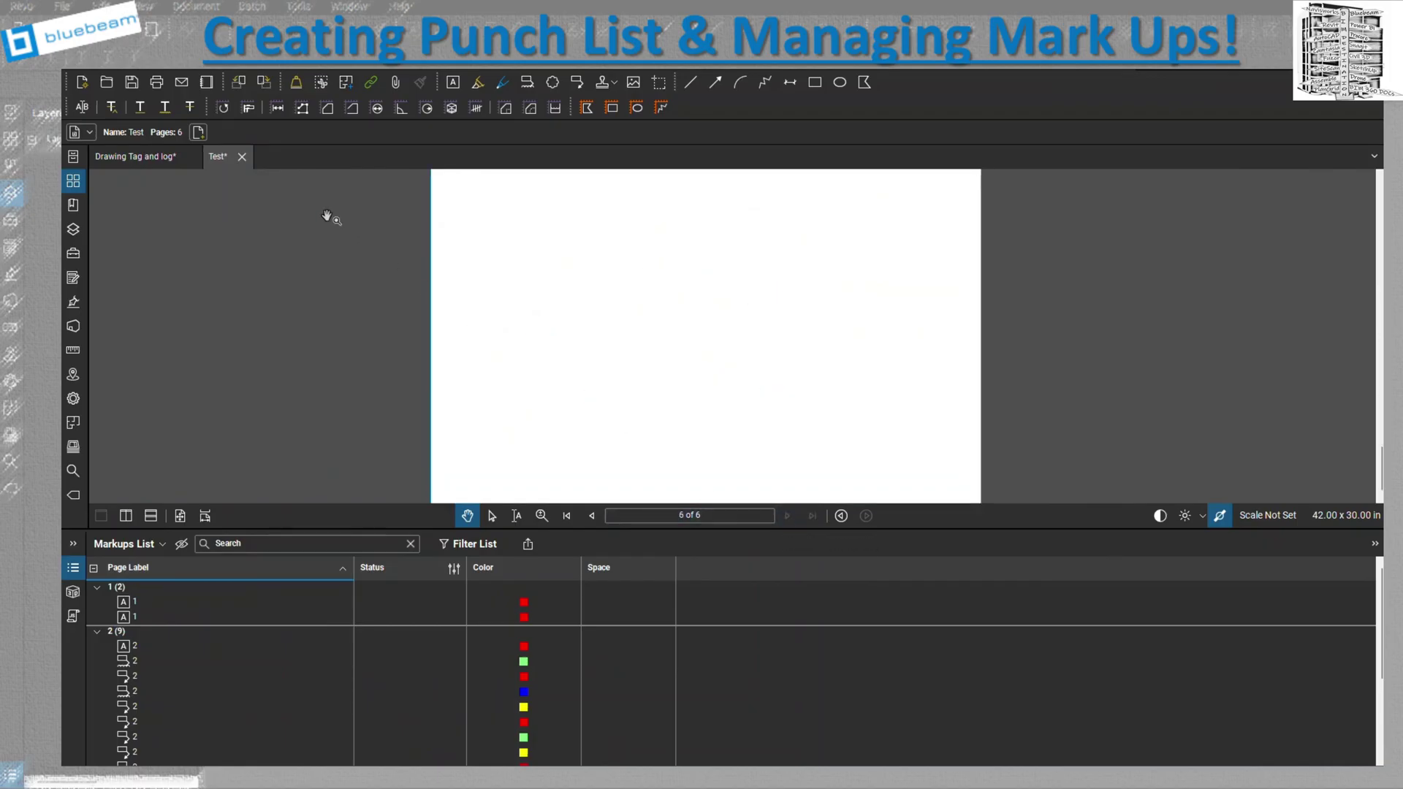
click(243, 159)
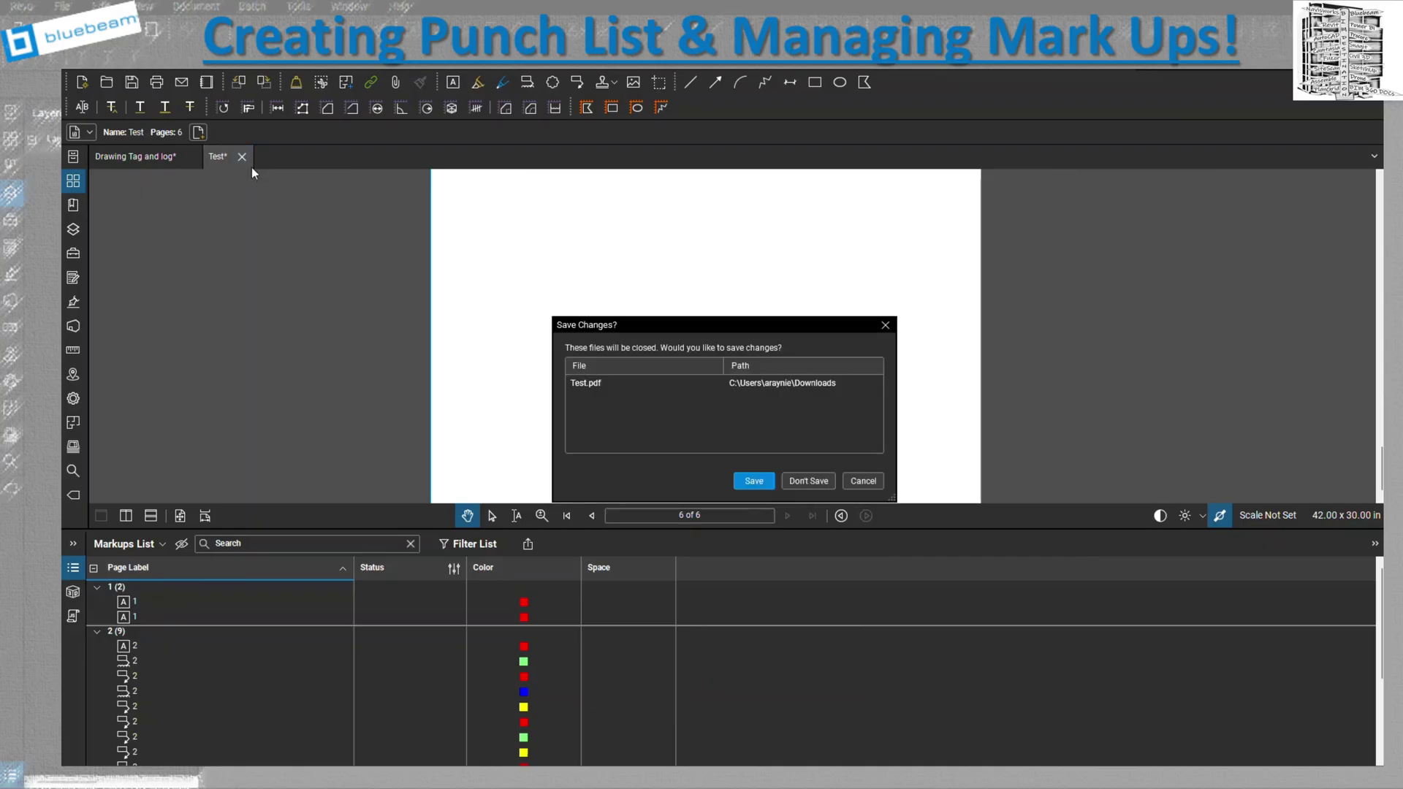
click(811, 479)
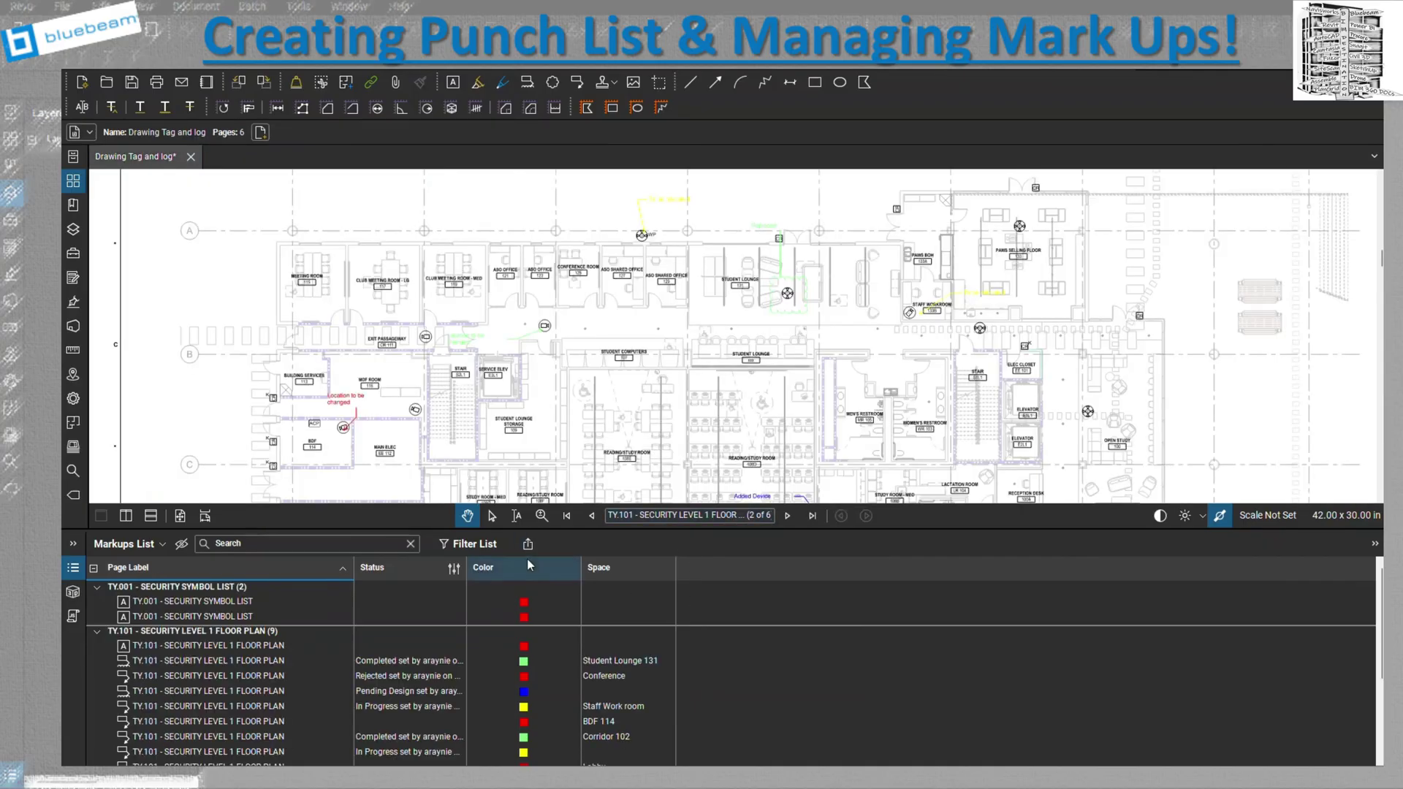
Start a PDF markup summary limited to the current page (2) and review the columns available for it.
click(529, 551)
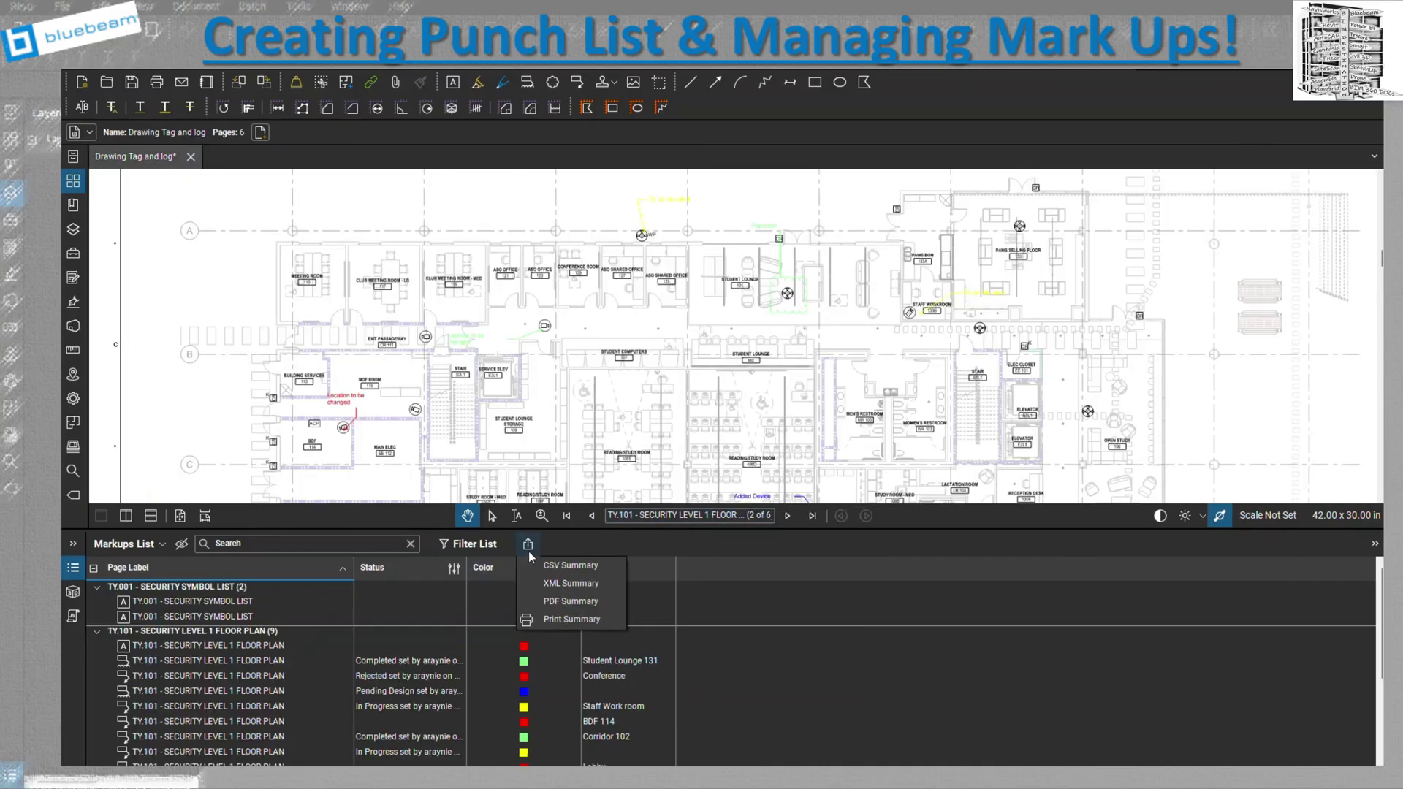
click(570, 600)
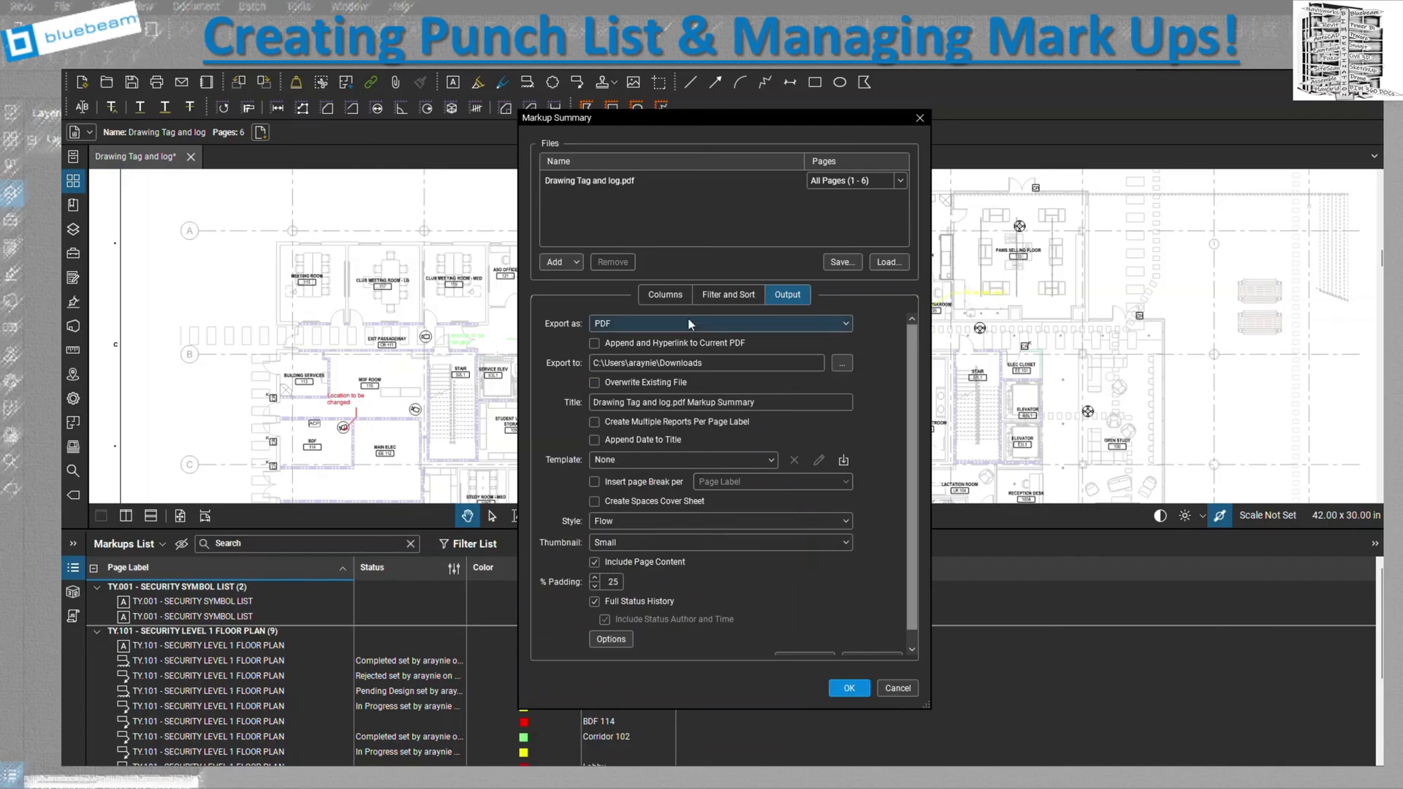
click(667, 296)
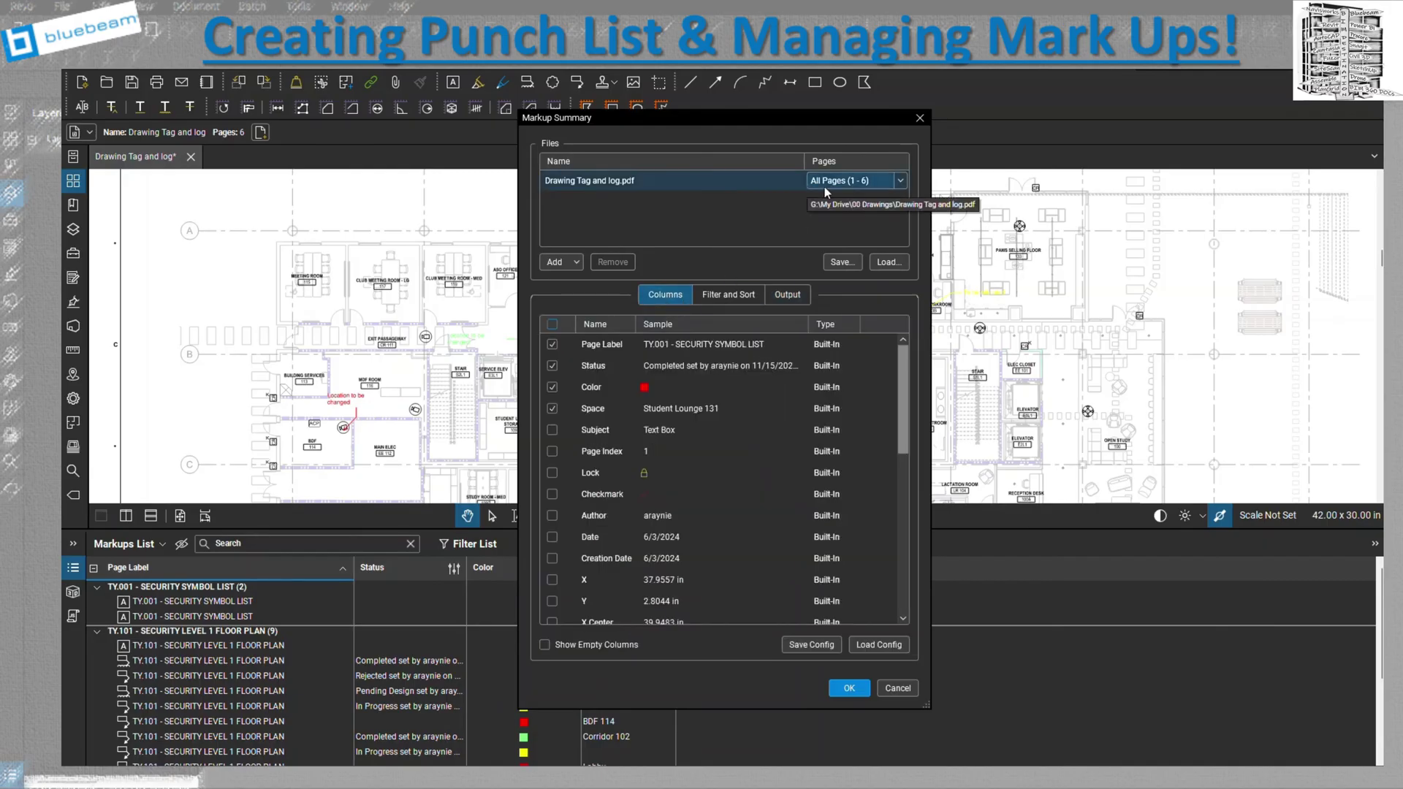
click(901, 181)
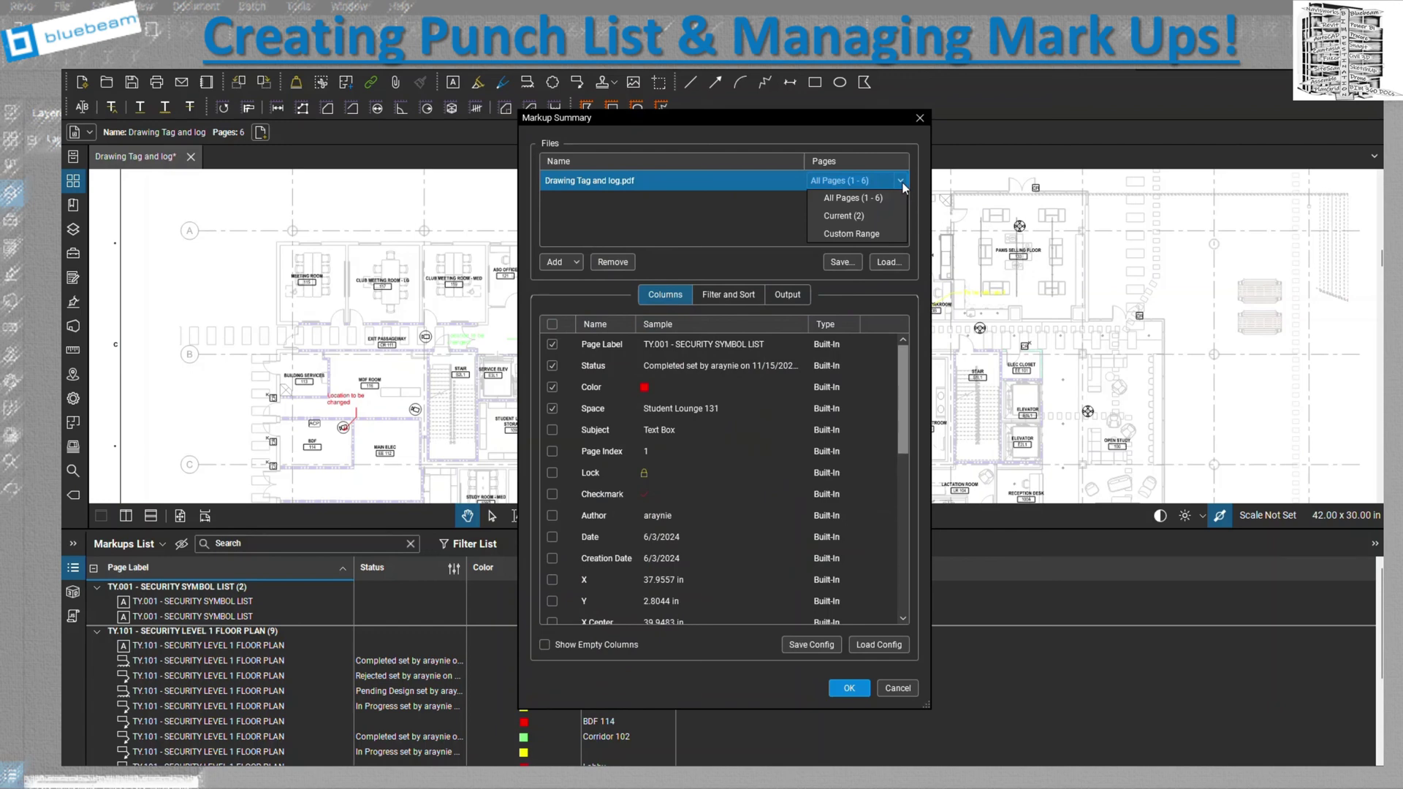
click(853, 201)
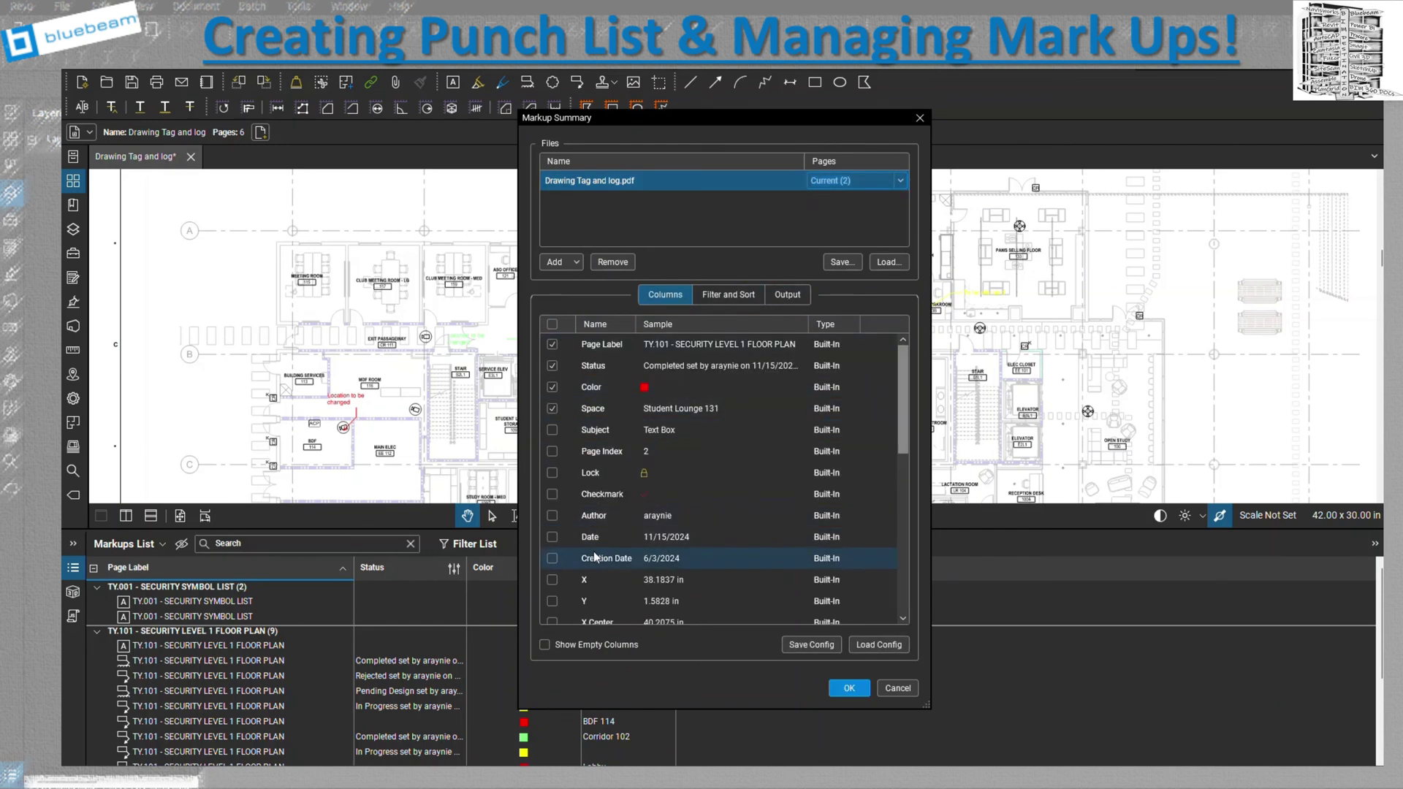
scroll(594, 557, down, 10)
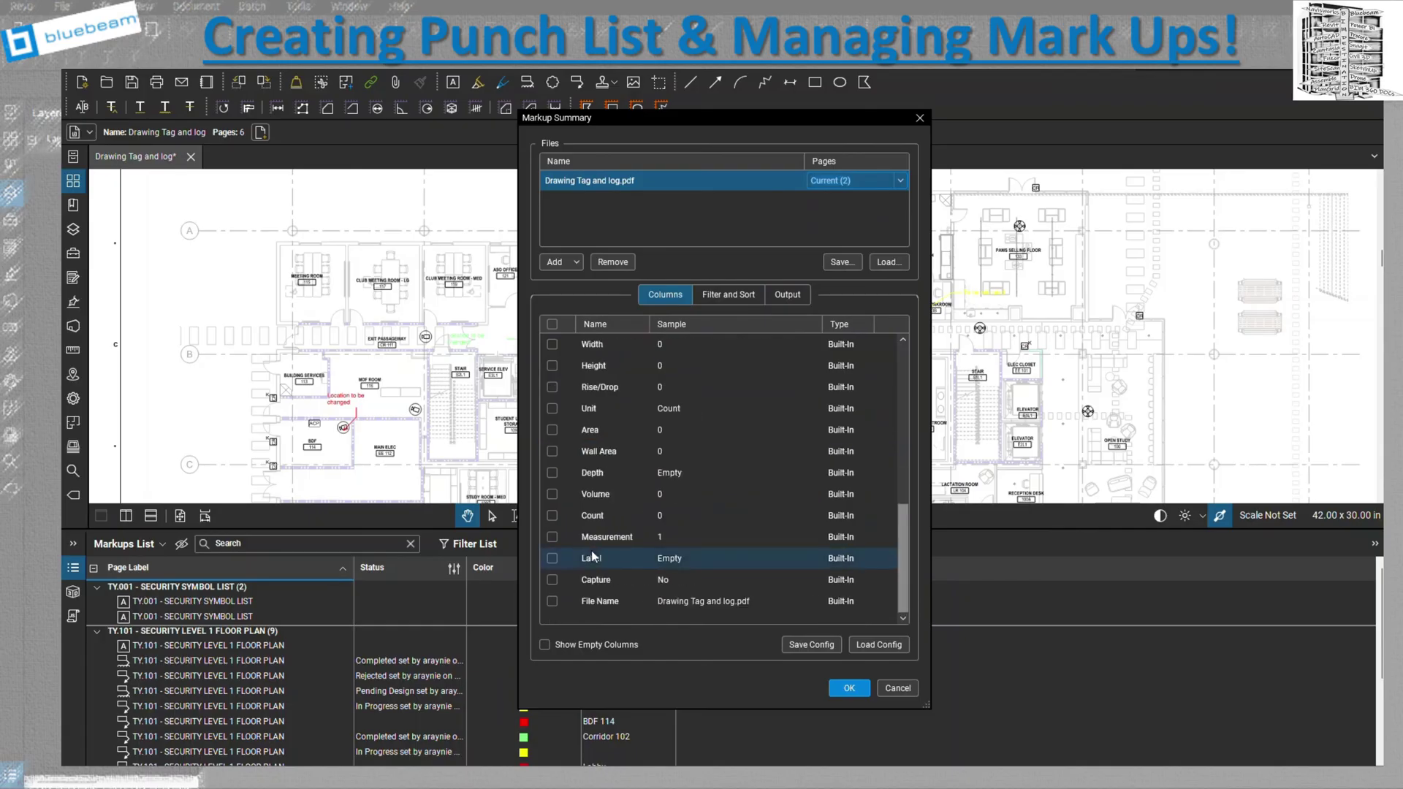
scroll(590, 554, up, 10)
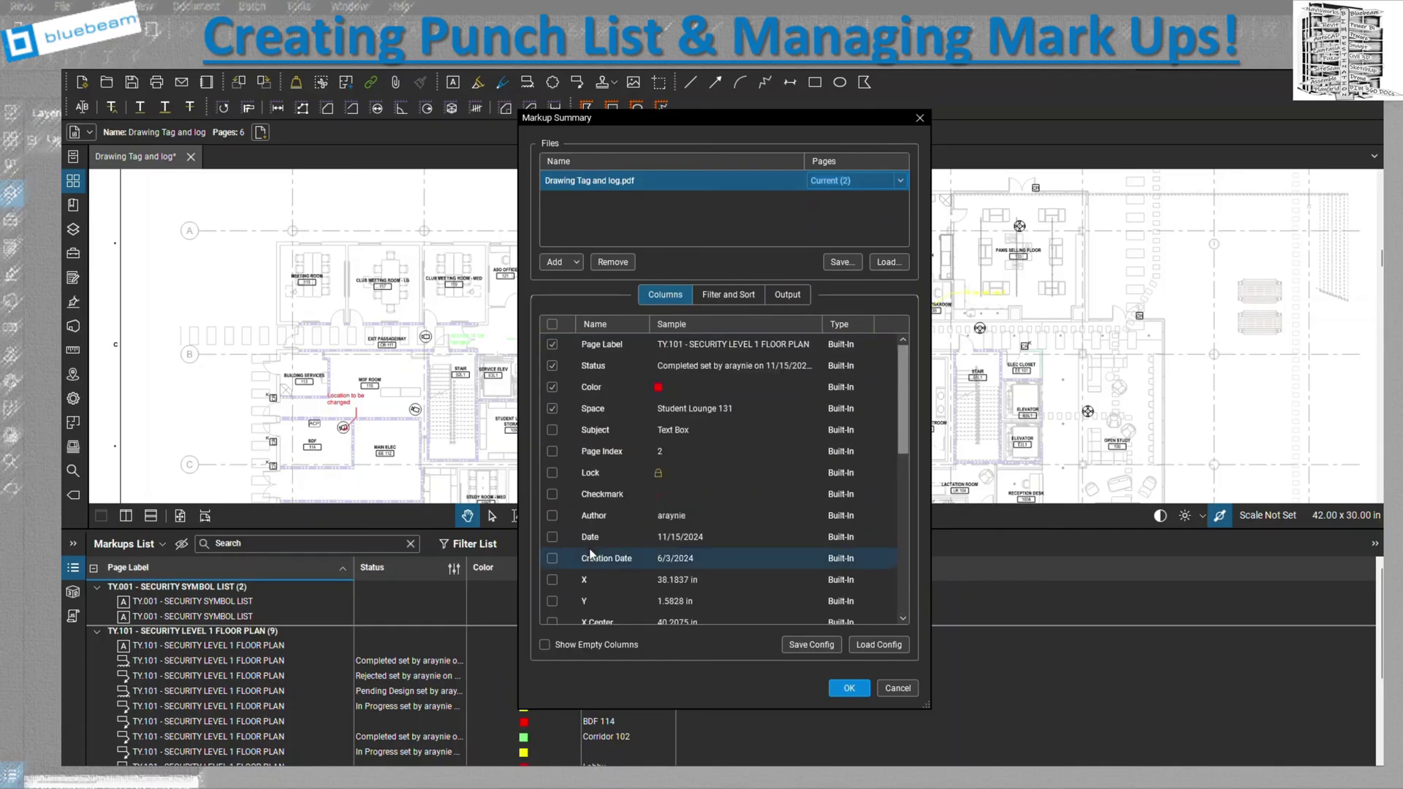
Examine the summary's Filter and Sort choices for the Status and Space columns.
click(714, 298)
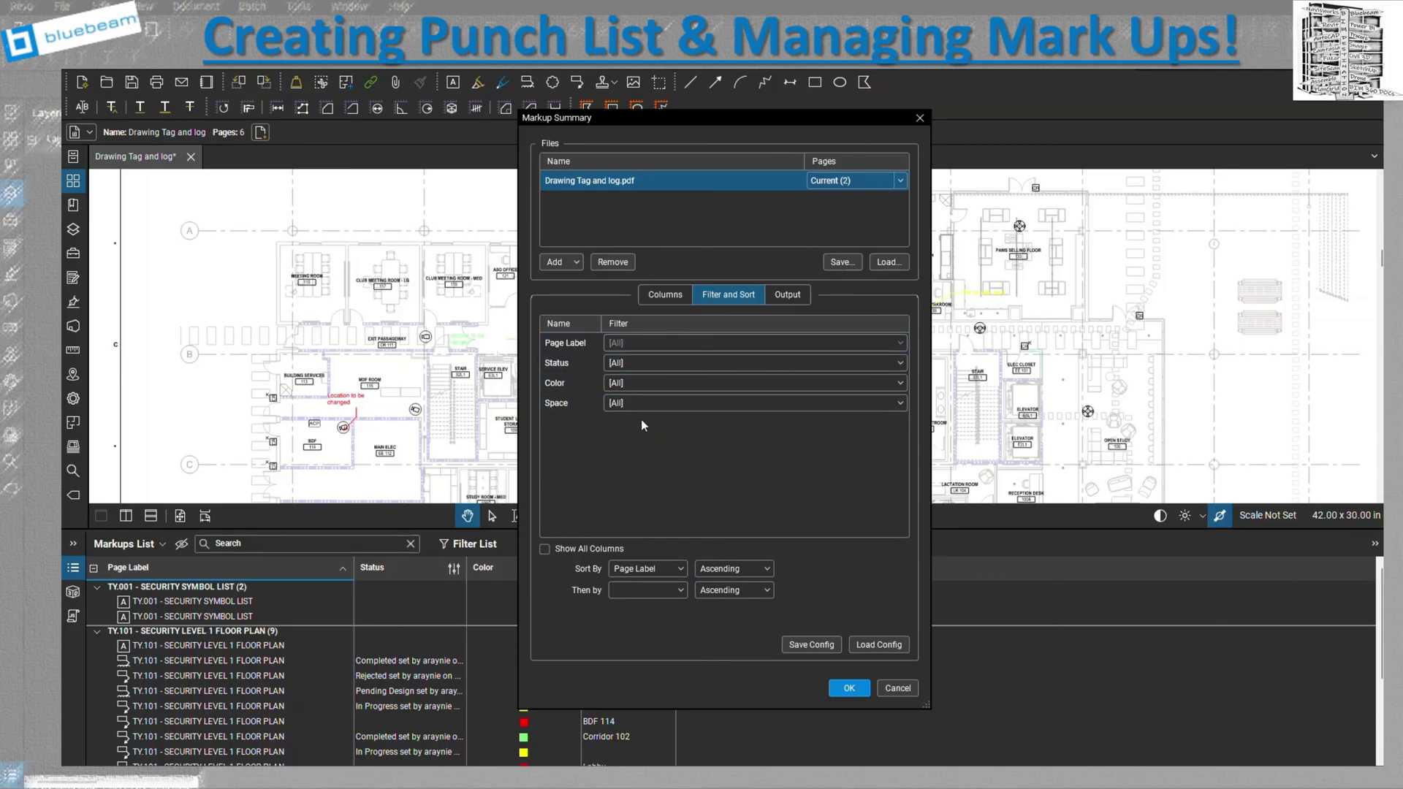
click(881, 343)
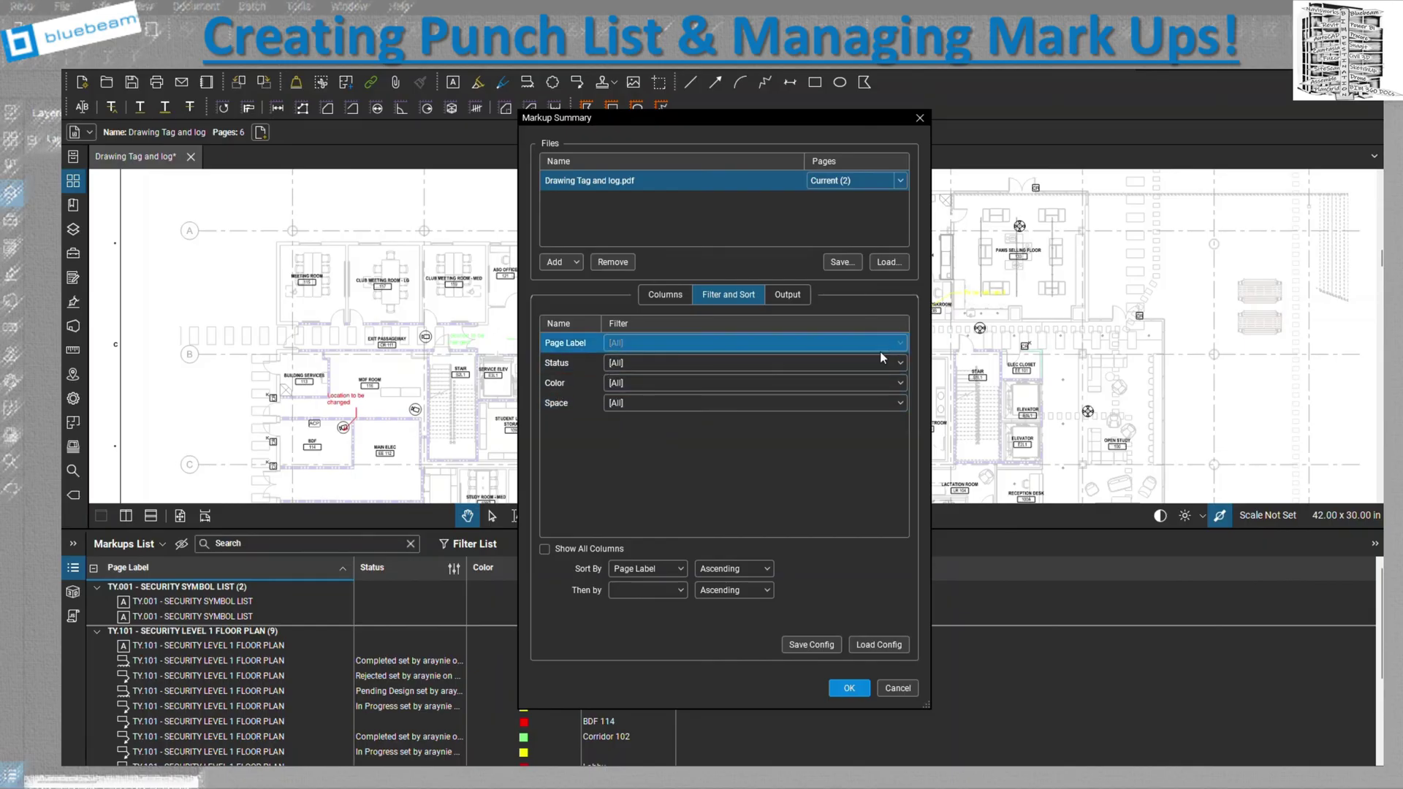
click(880, 361)
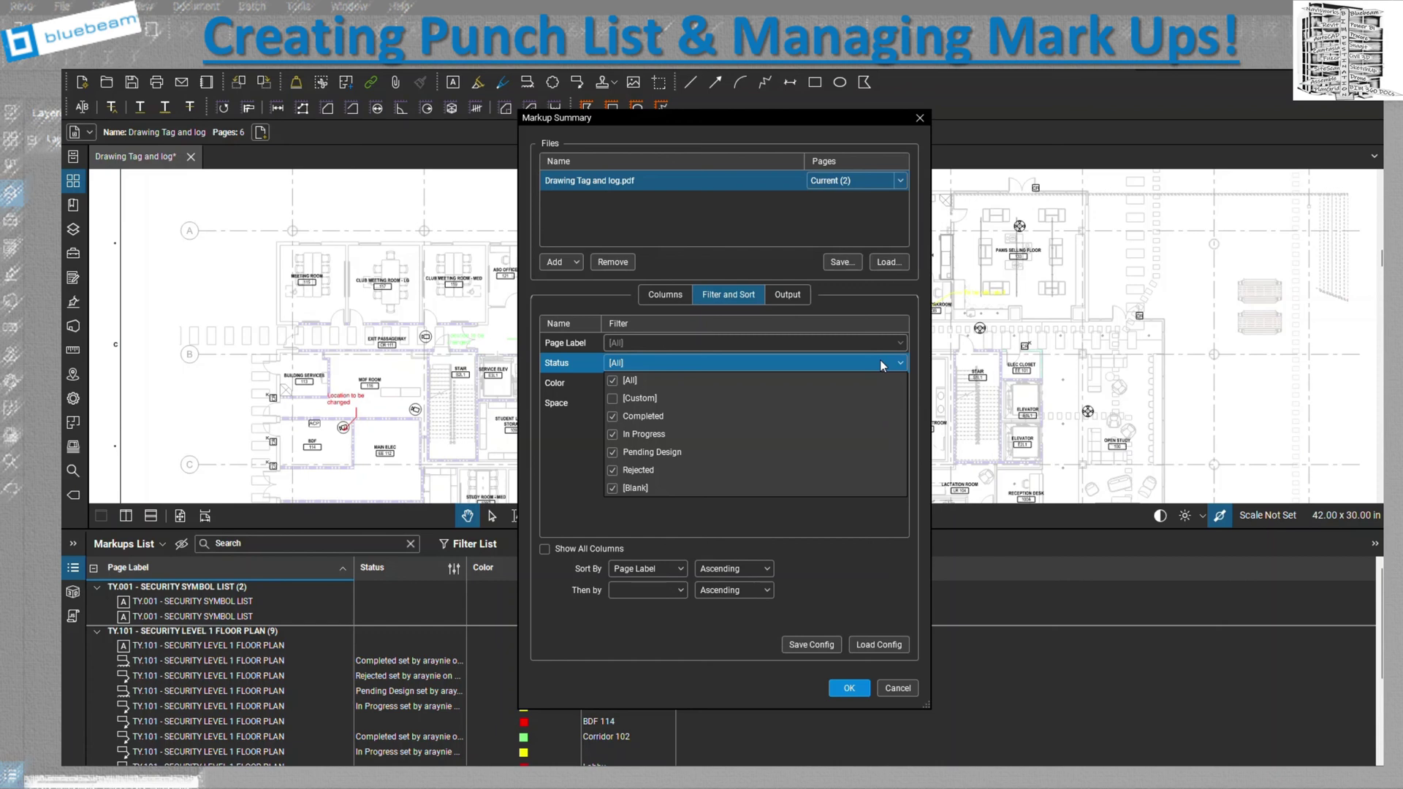
click(563, 442)
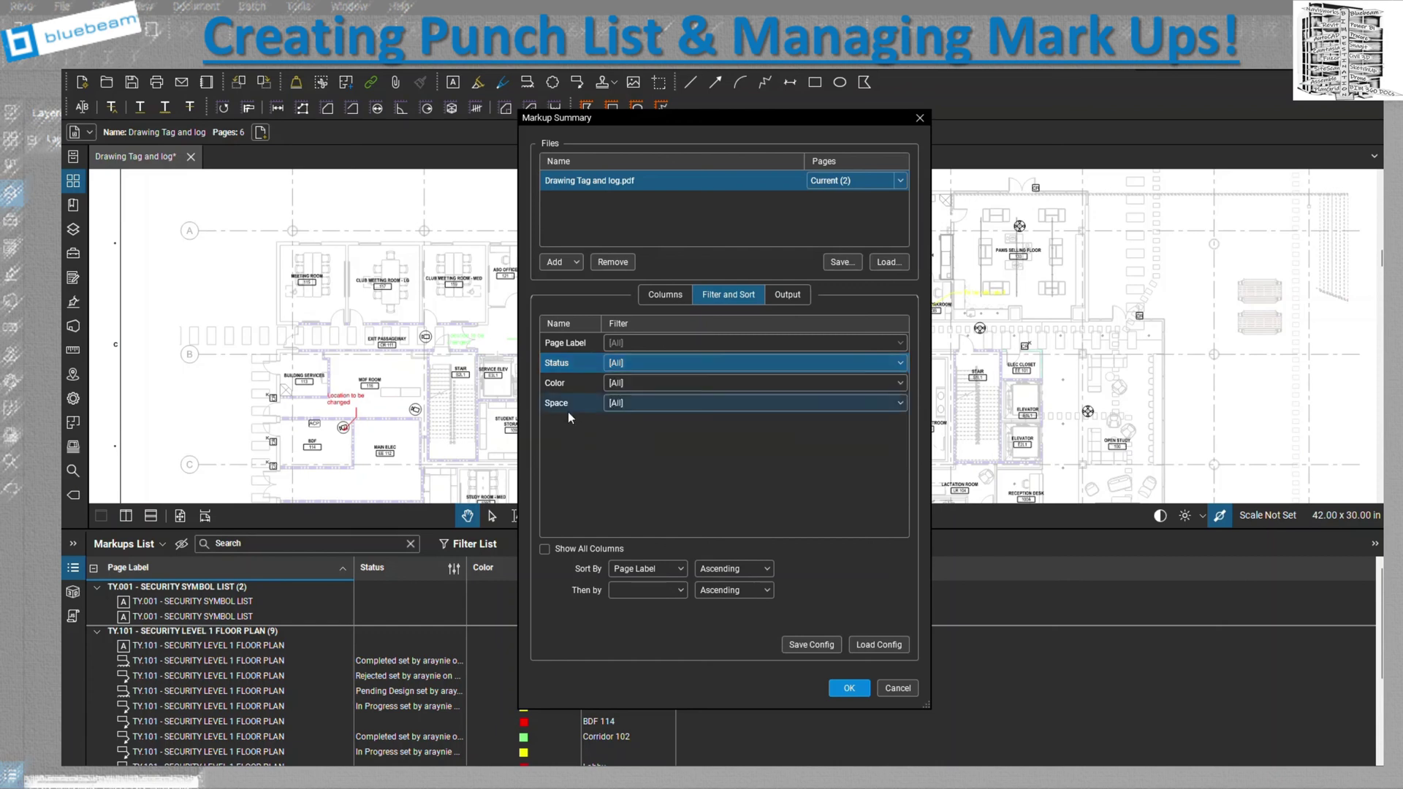
click(564, 409)
click(660, 405)
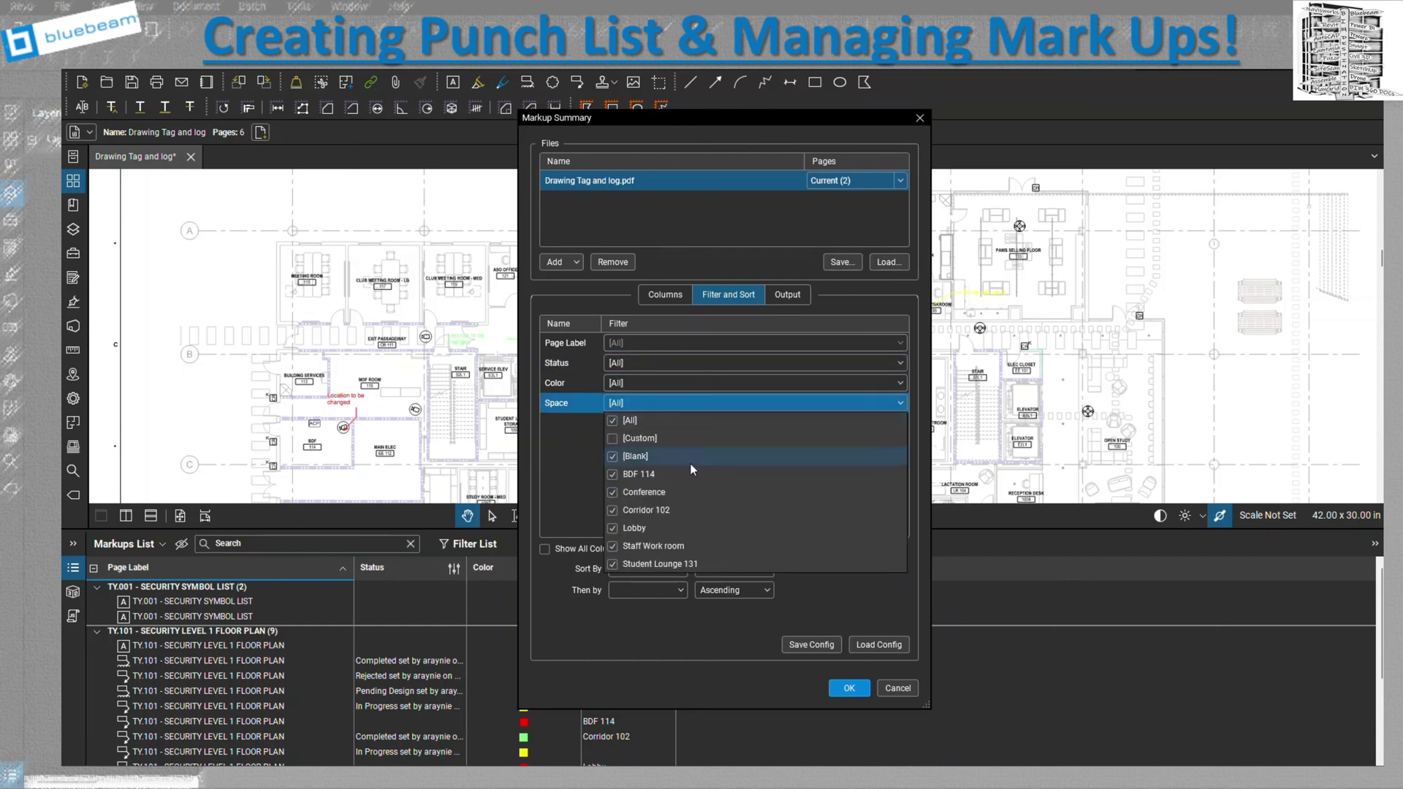
click(564, 500)
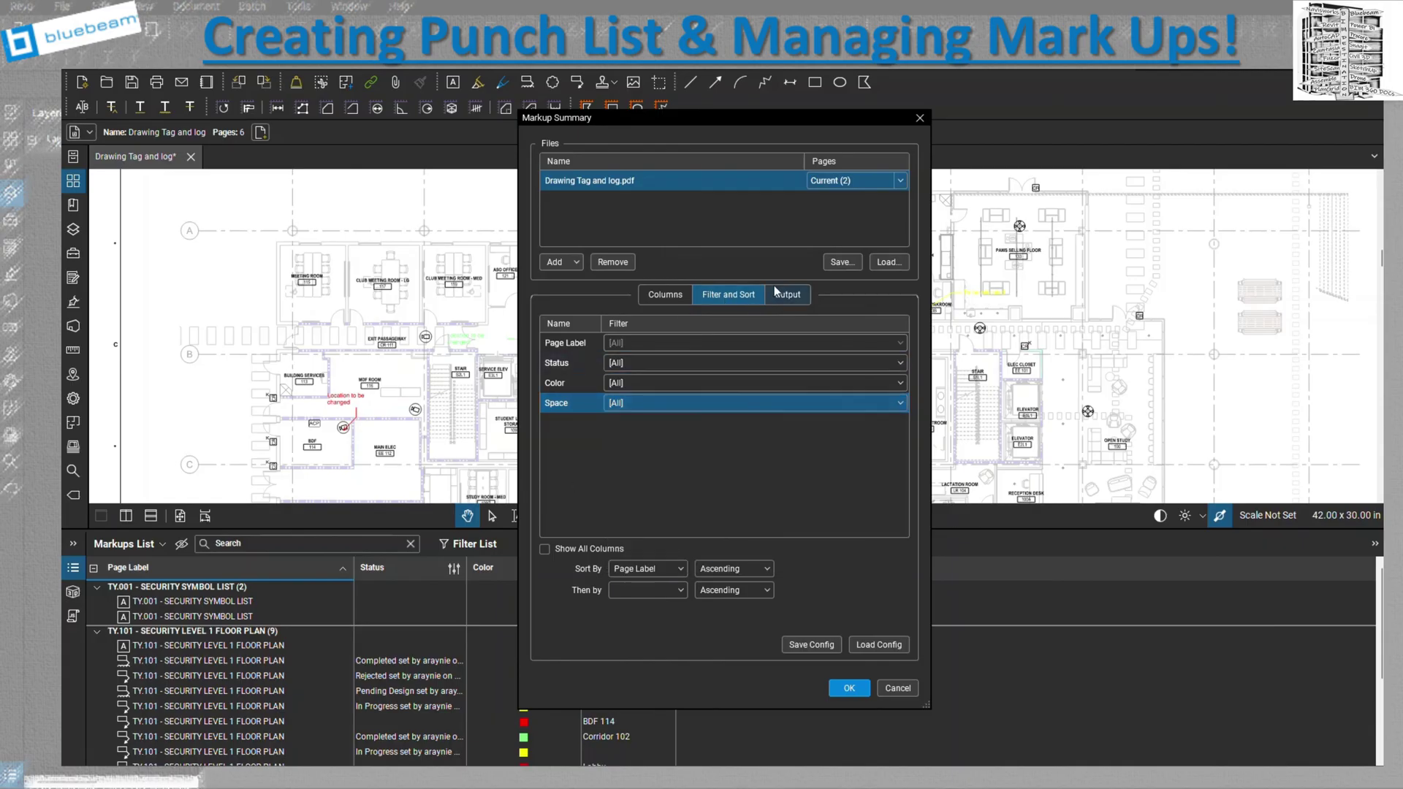
Set the summary output to append and hyperlink to the current PDF, keeping the template at None.
click(787, 294)
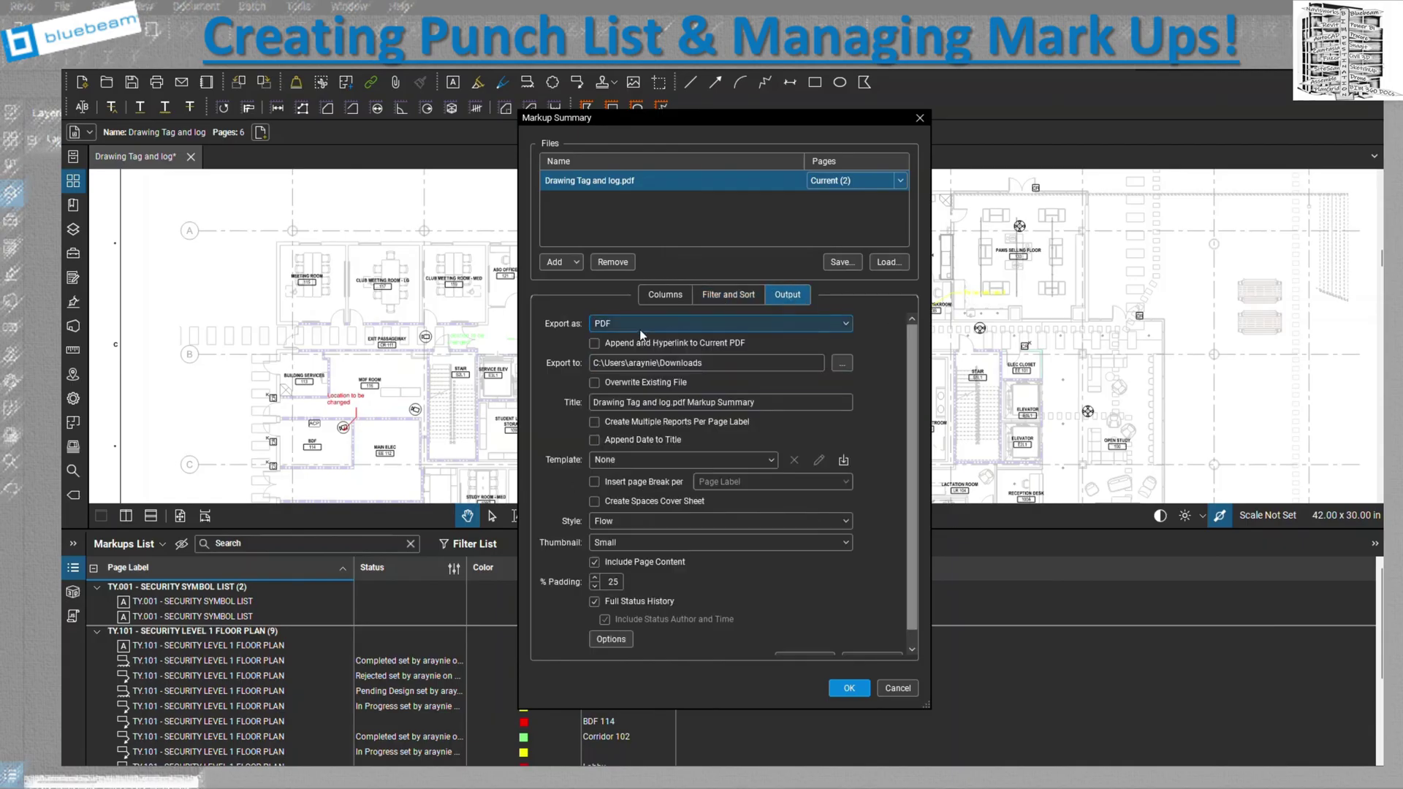
click(595, 342)
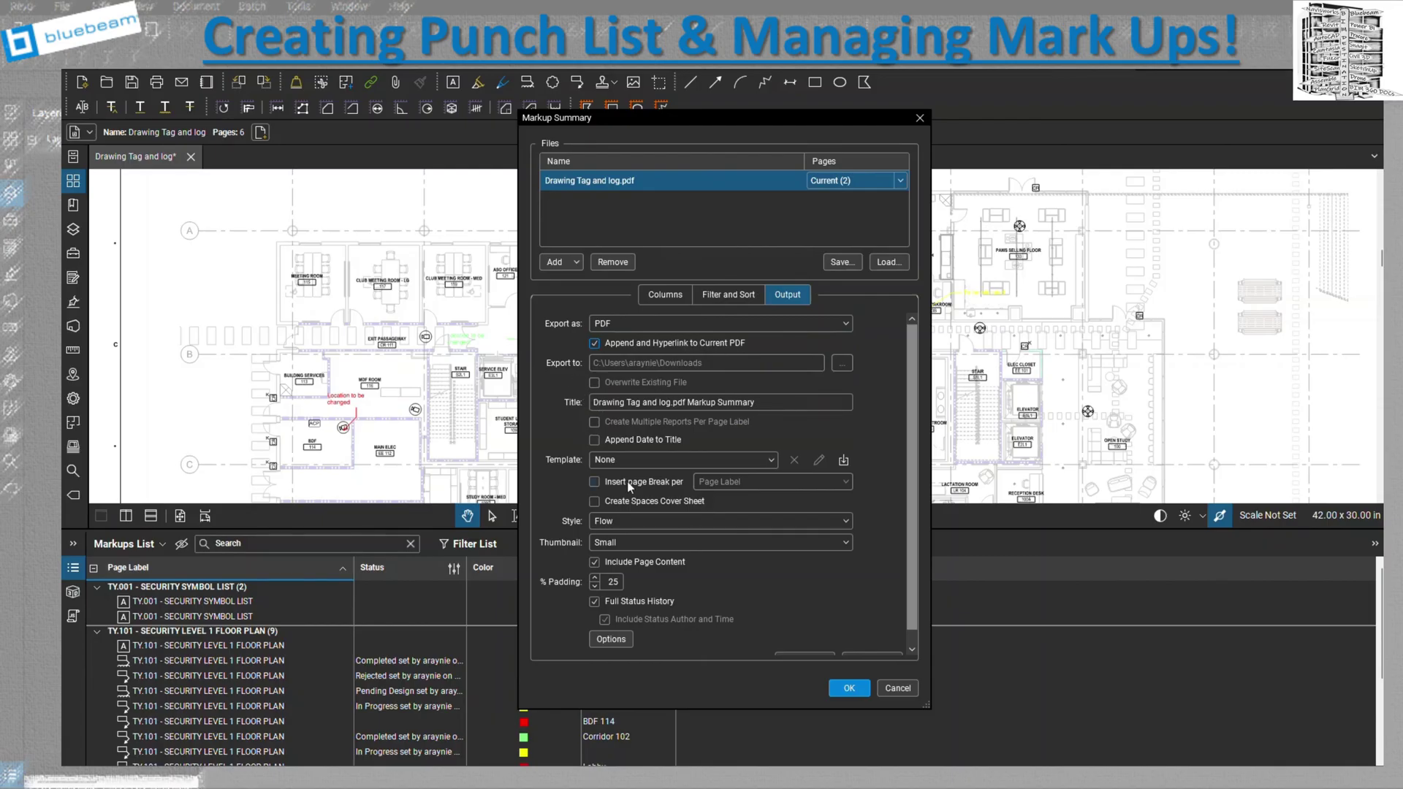
click(629, 460)
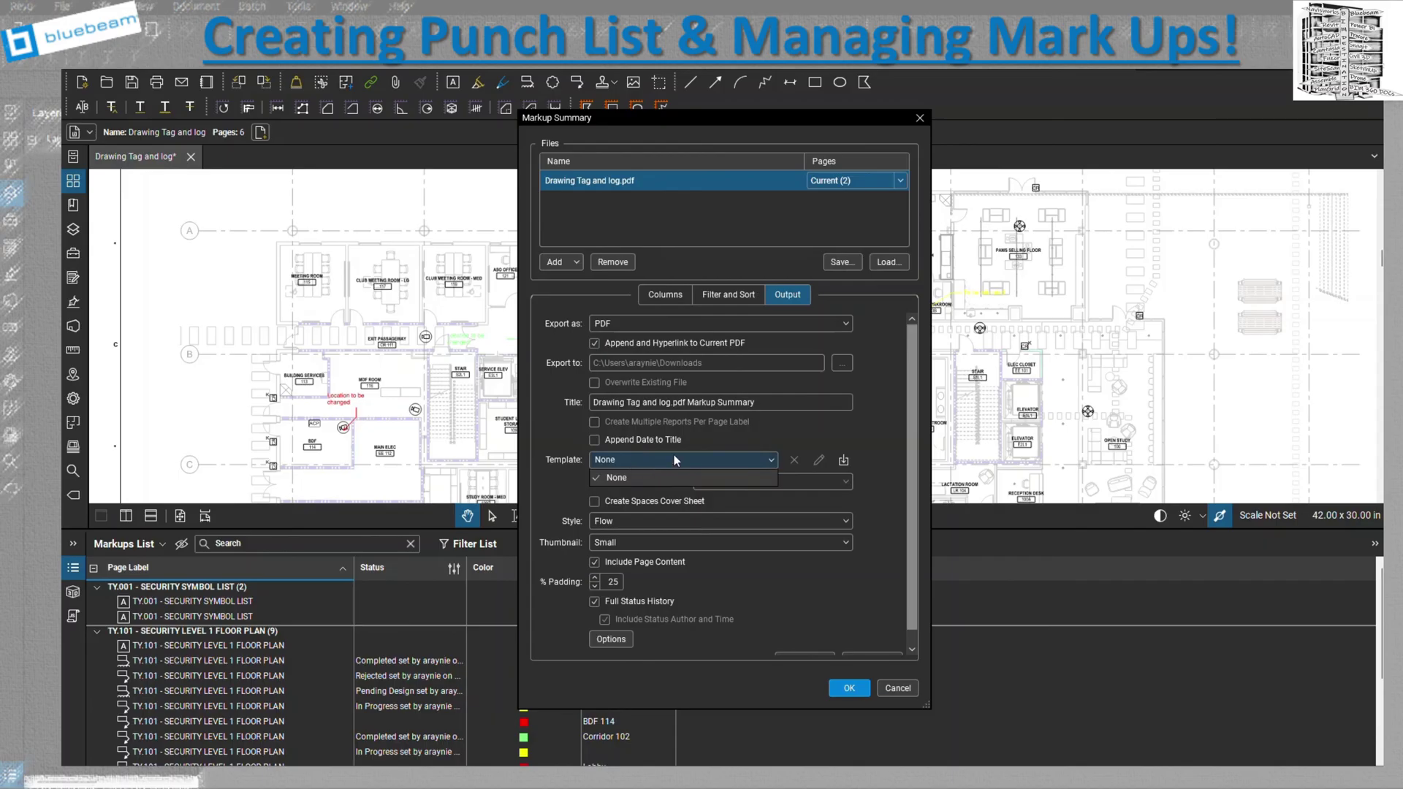
click(674, 459)
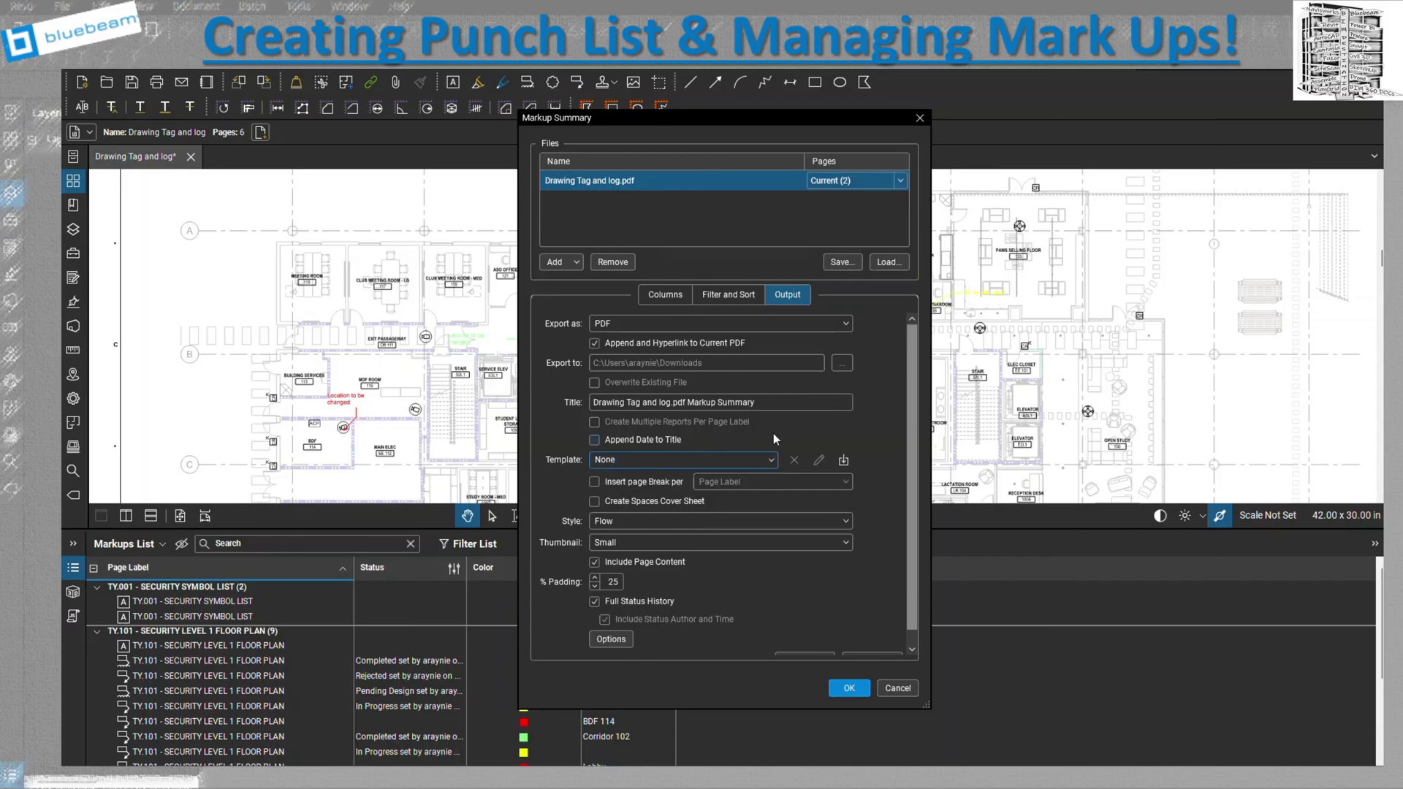
Insert a page break per Page Label in the summary, leaving the Spaces cover sheet disabled.
click(594, 482)
click(594, 502)
click(738, 483)
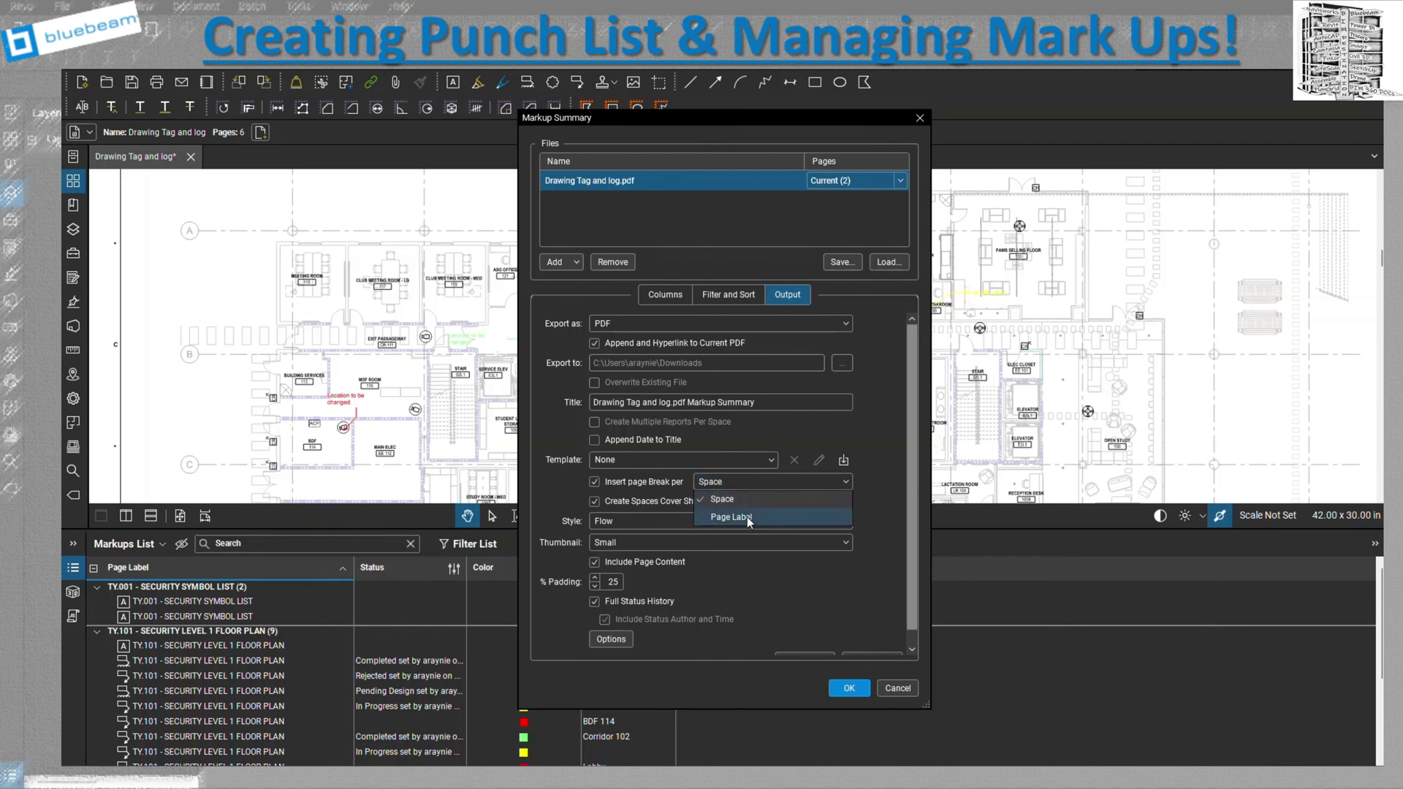
click(592, 505)
click(594, 502)
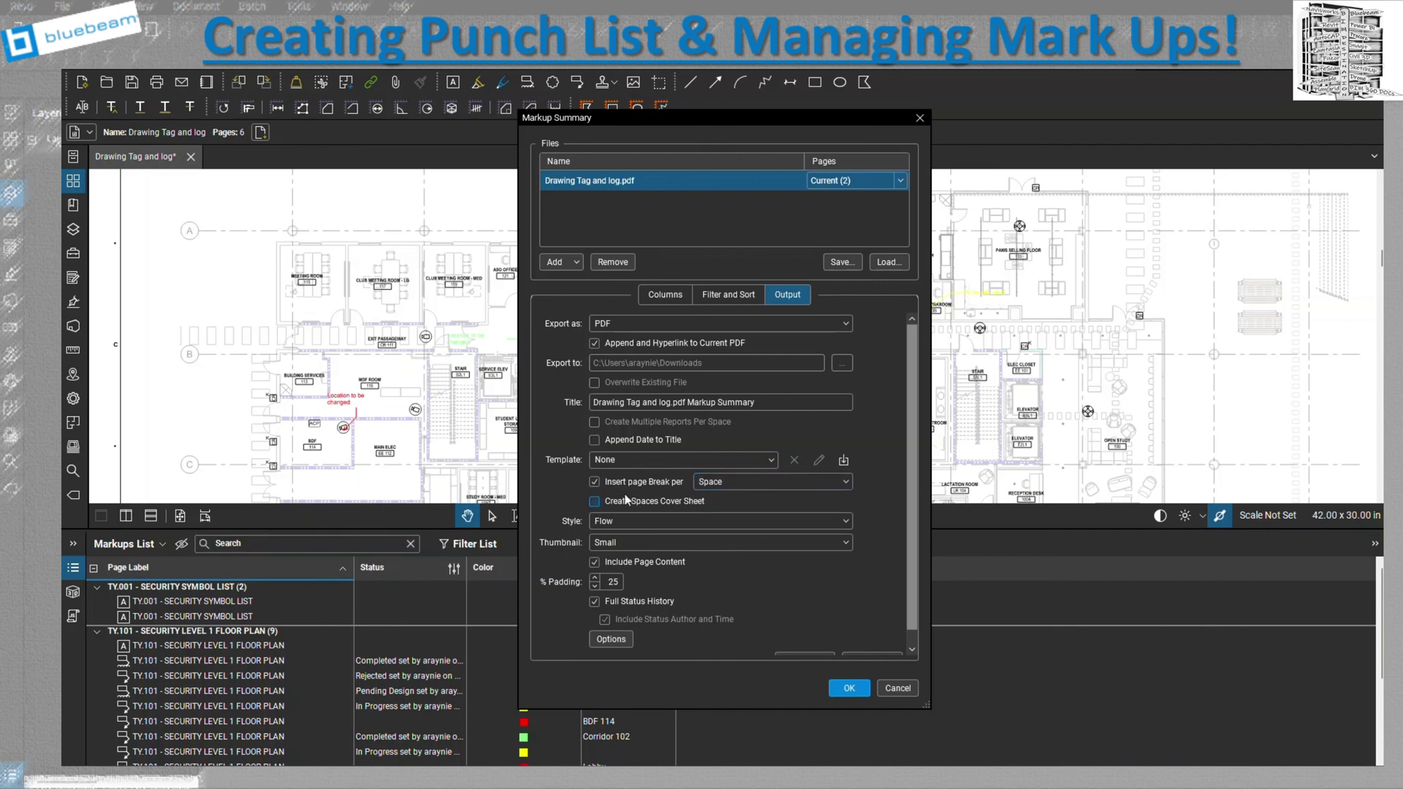
click(731, 482)
click(724, 512)
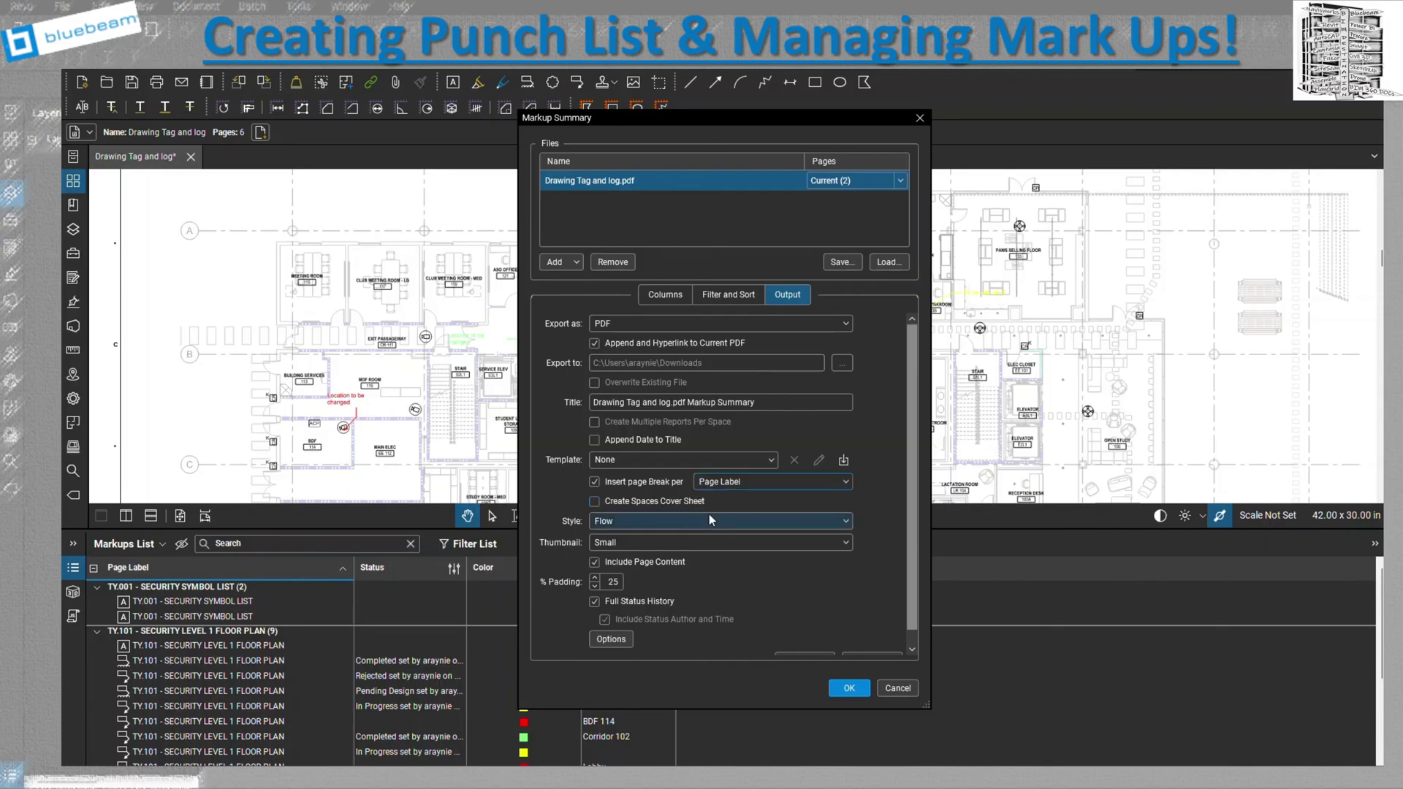
Keep the summary style as Flow and set the thumbnail size to Medium.
click(653, 520)
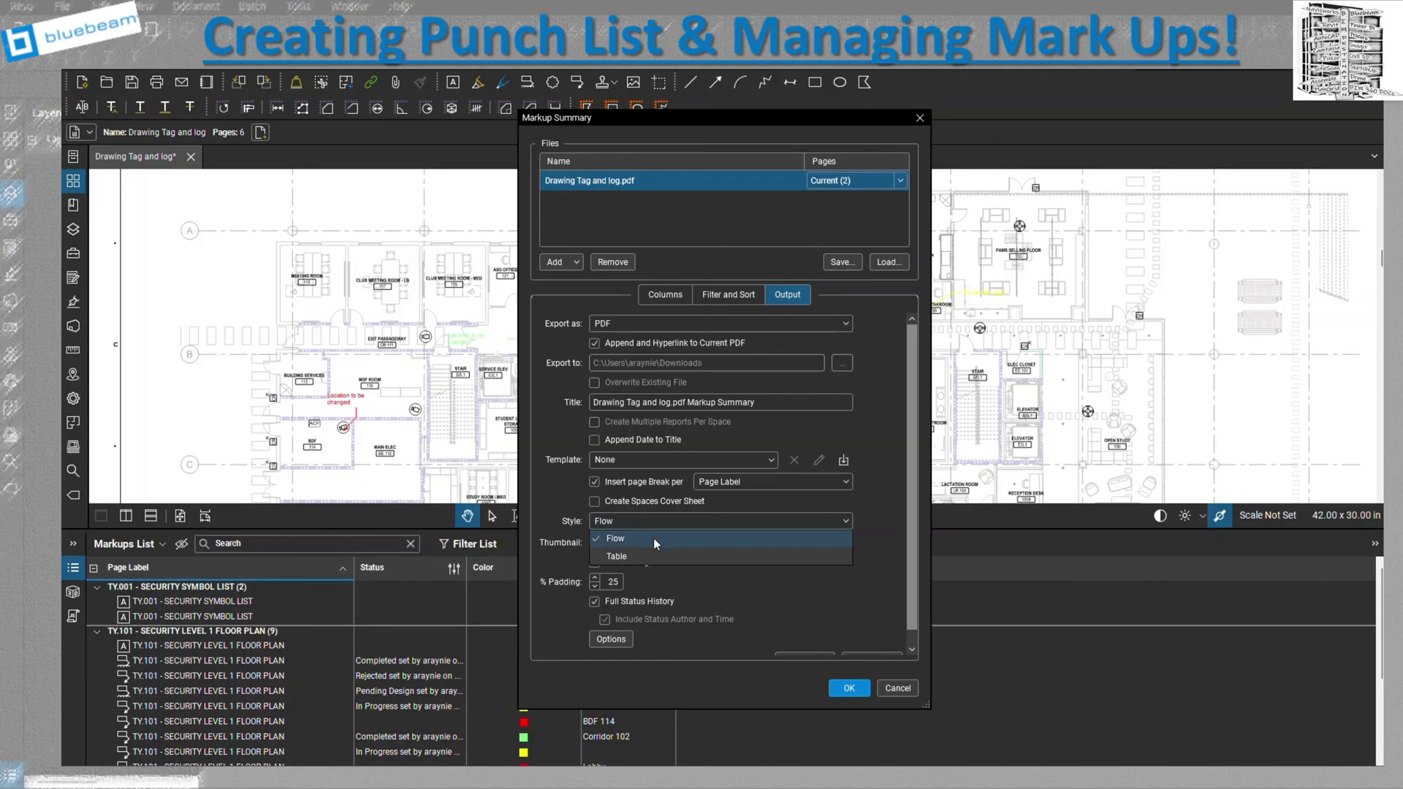
click(840, 604)
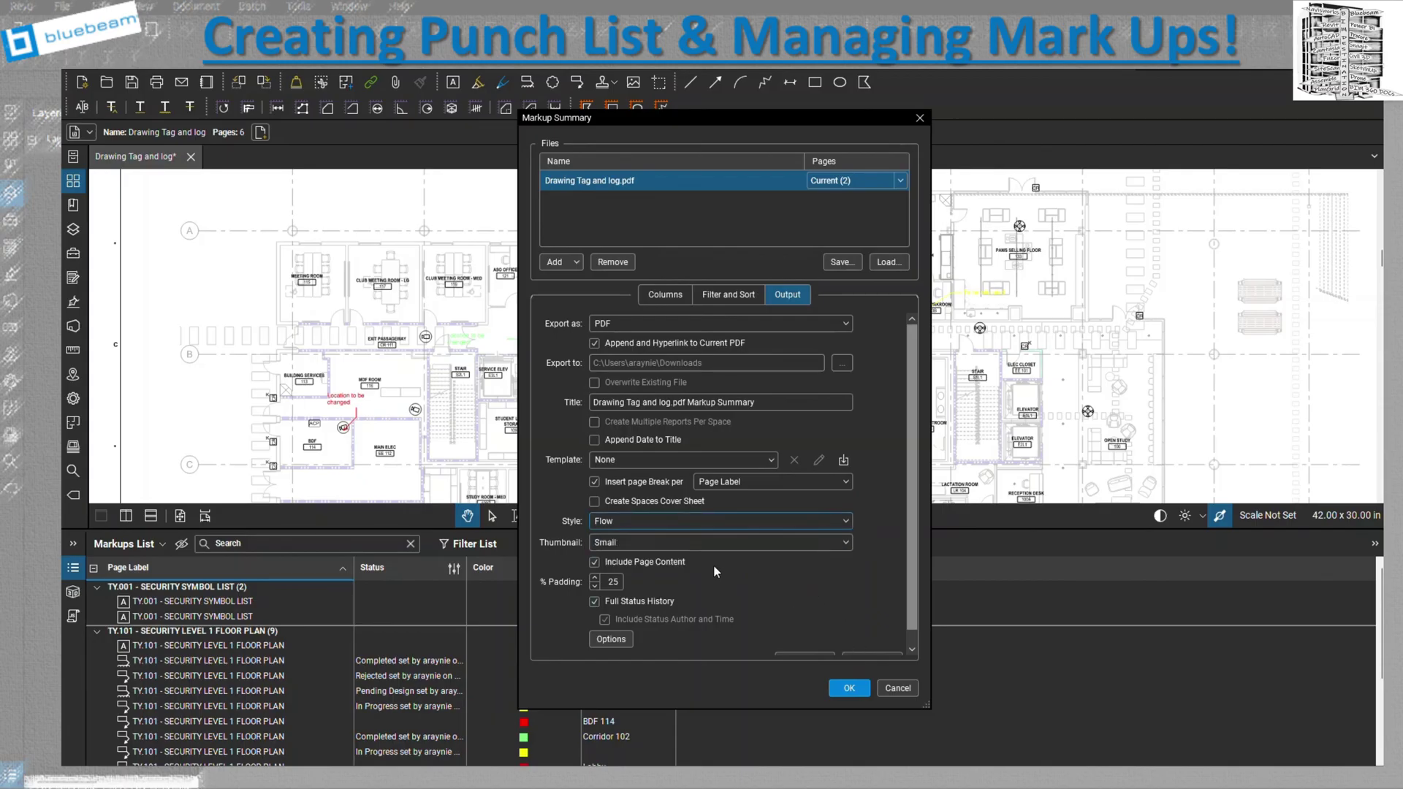
click(660, 546)
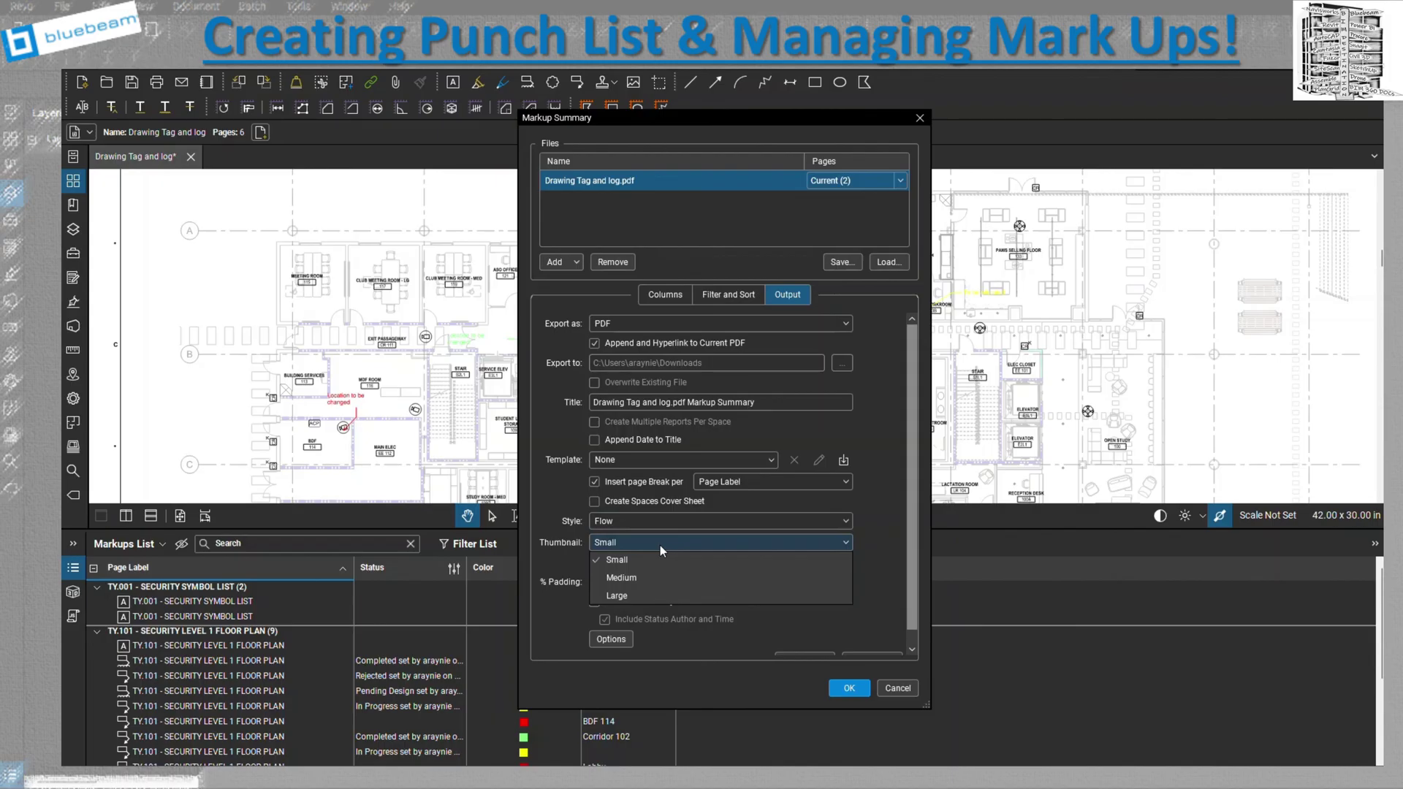
click(636, 578)
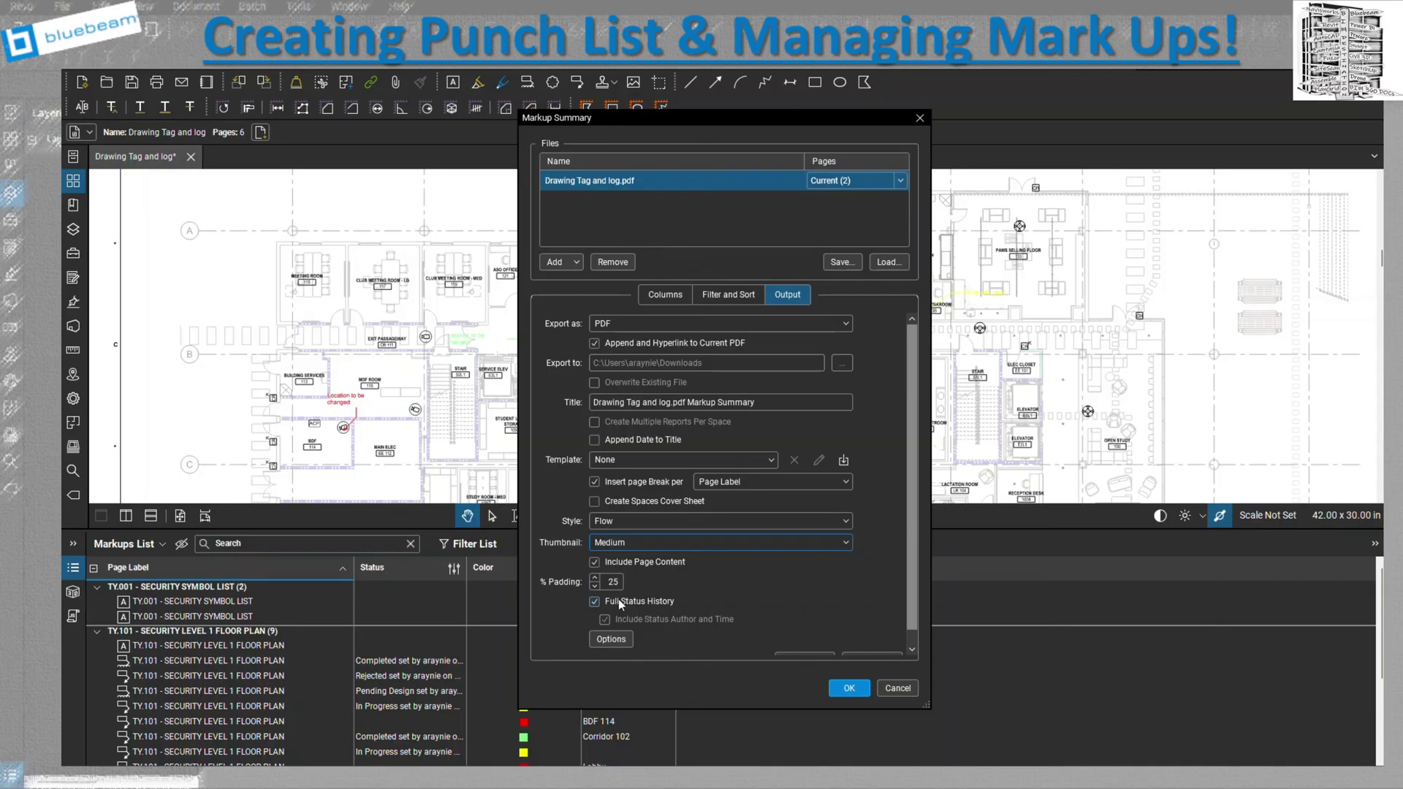
scroll(731, 636, down, 1)
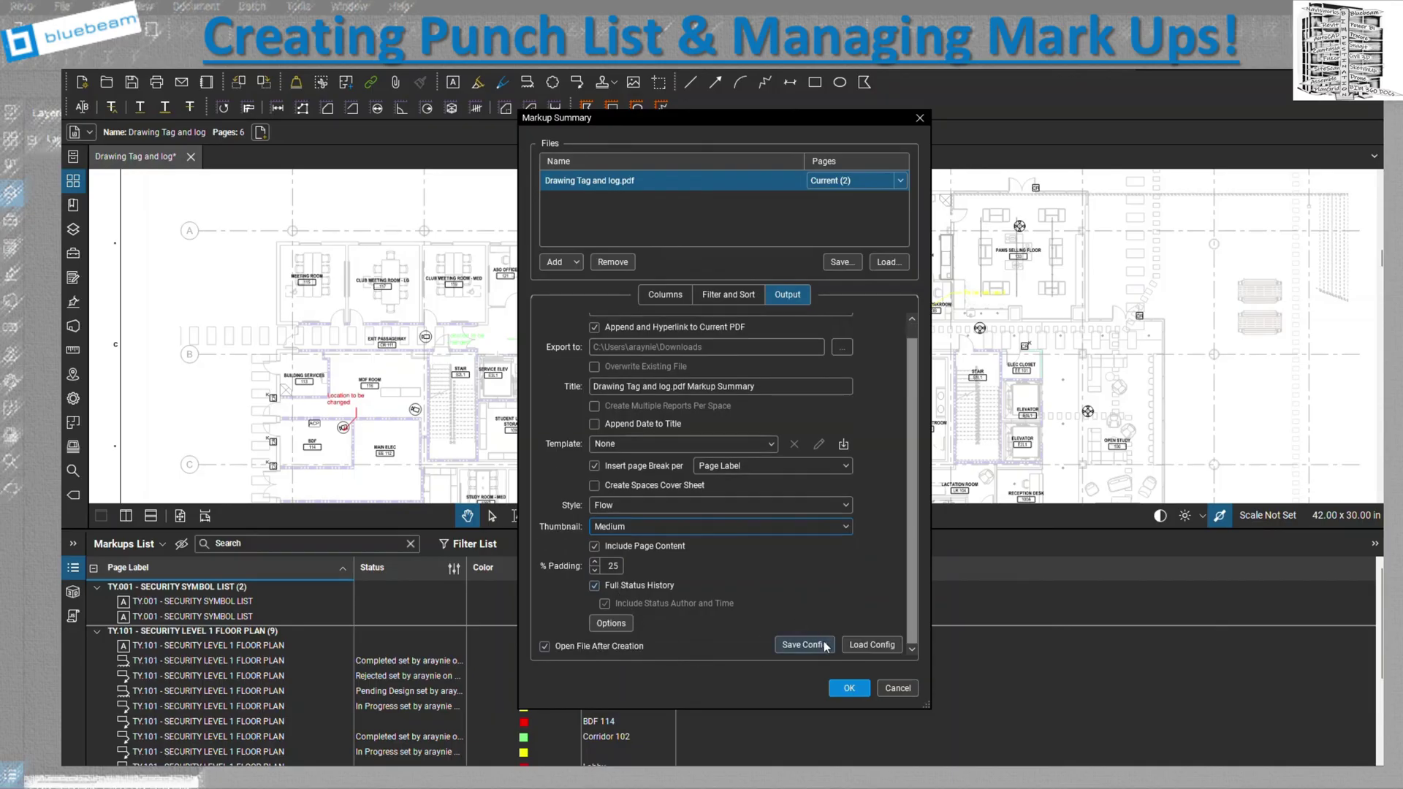
Generate the markup summary and view its first page in the drawing PDF.
click(849, 688)
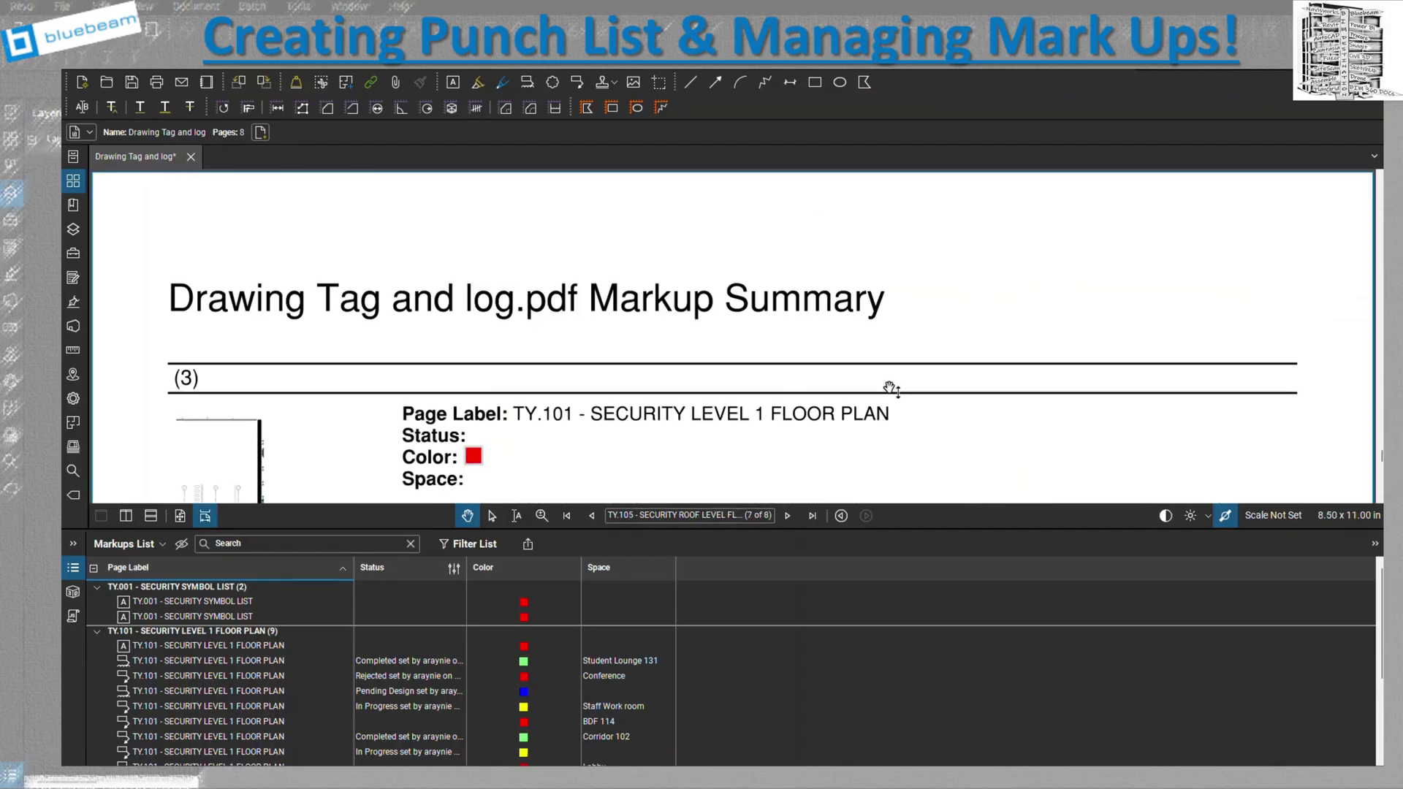
scroll(884, 389, down, 2)
scroll(867, 391, down, 2)
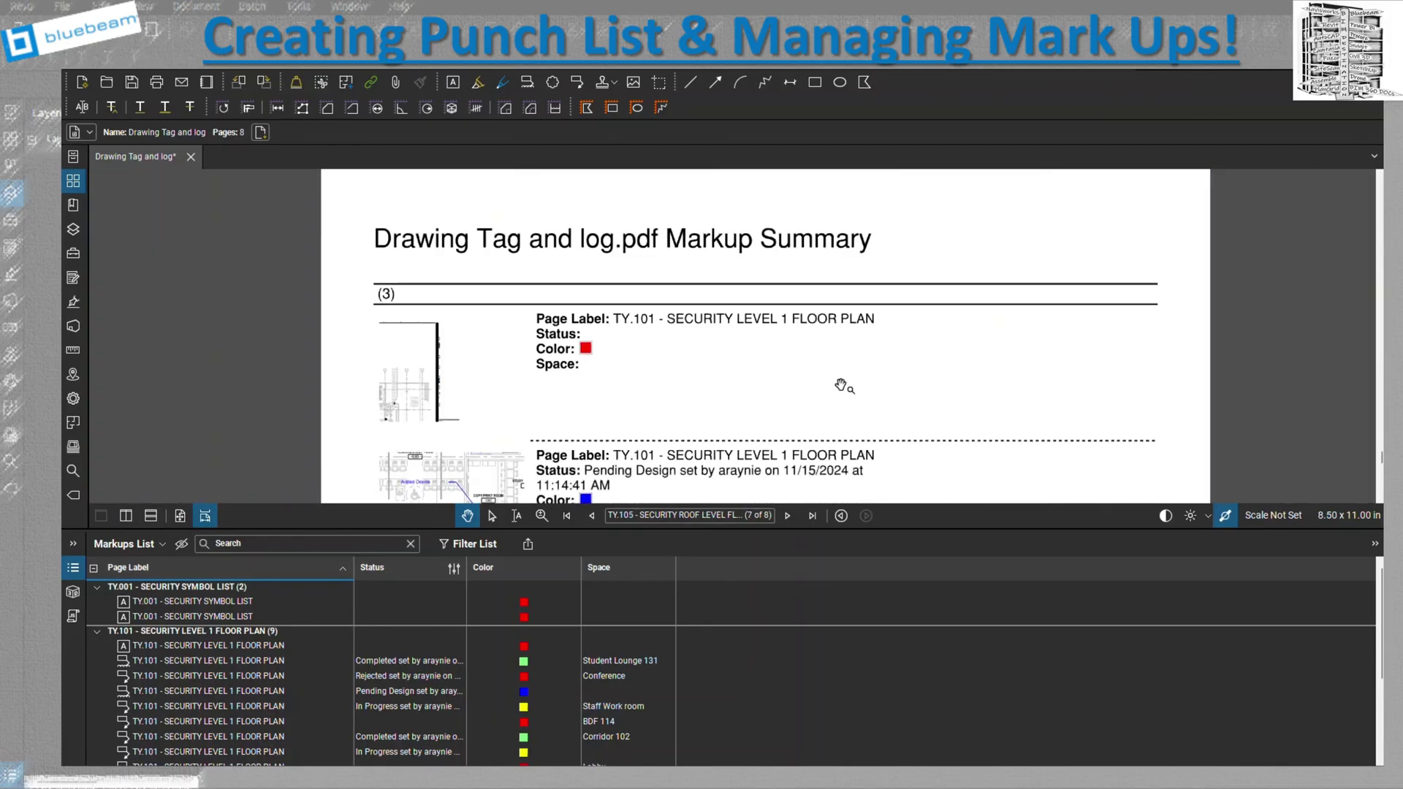
Review the appended markup summary's entries grouped by space, from the unassigned markups through BDF 114 and Conference to Corridor 102.
scroll(921, 391, down, 2)
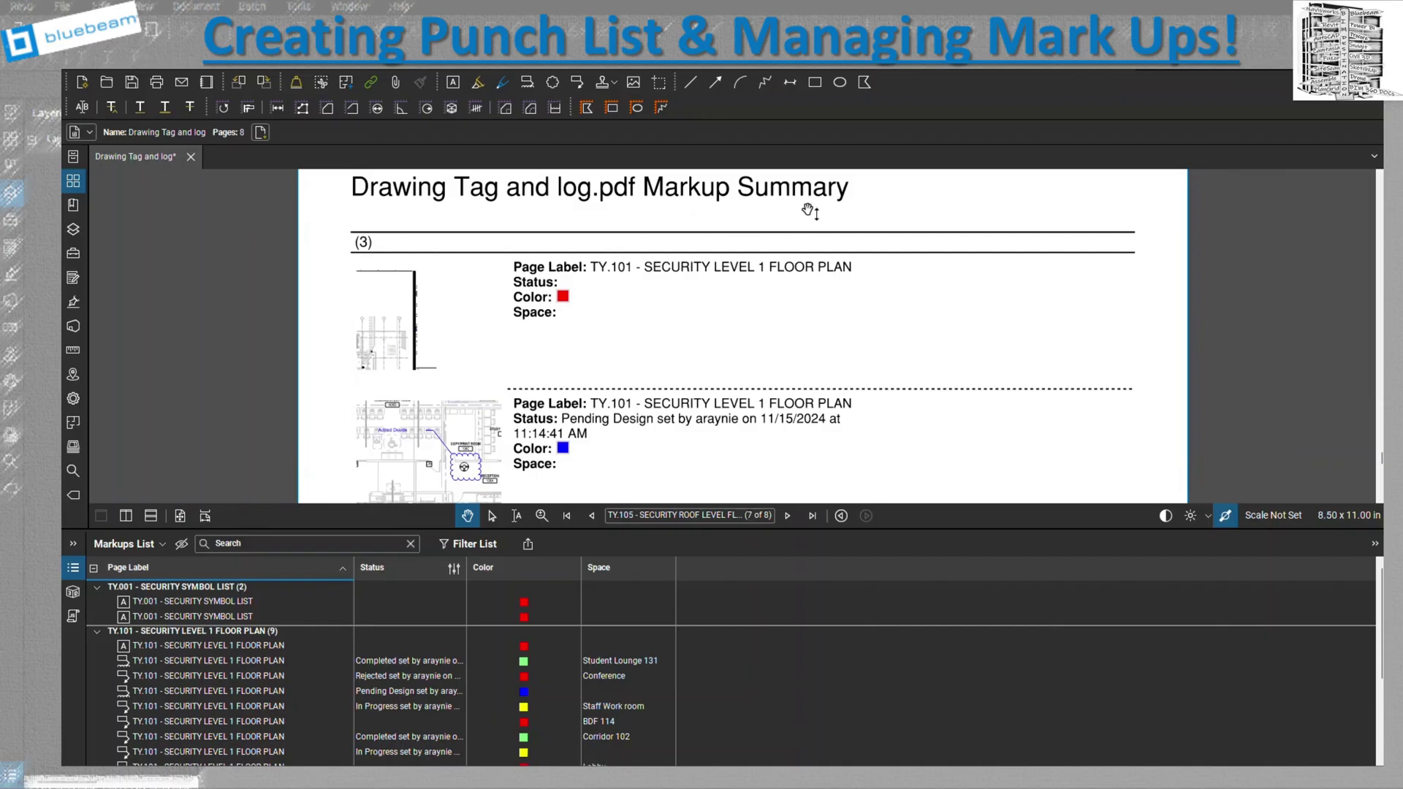
scroll(792, 339, down, 2)
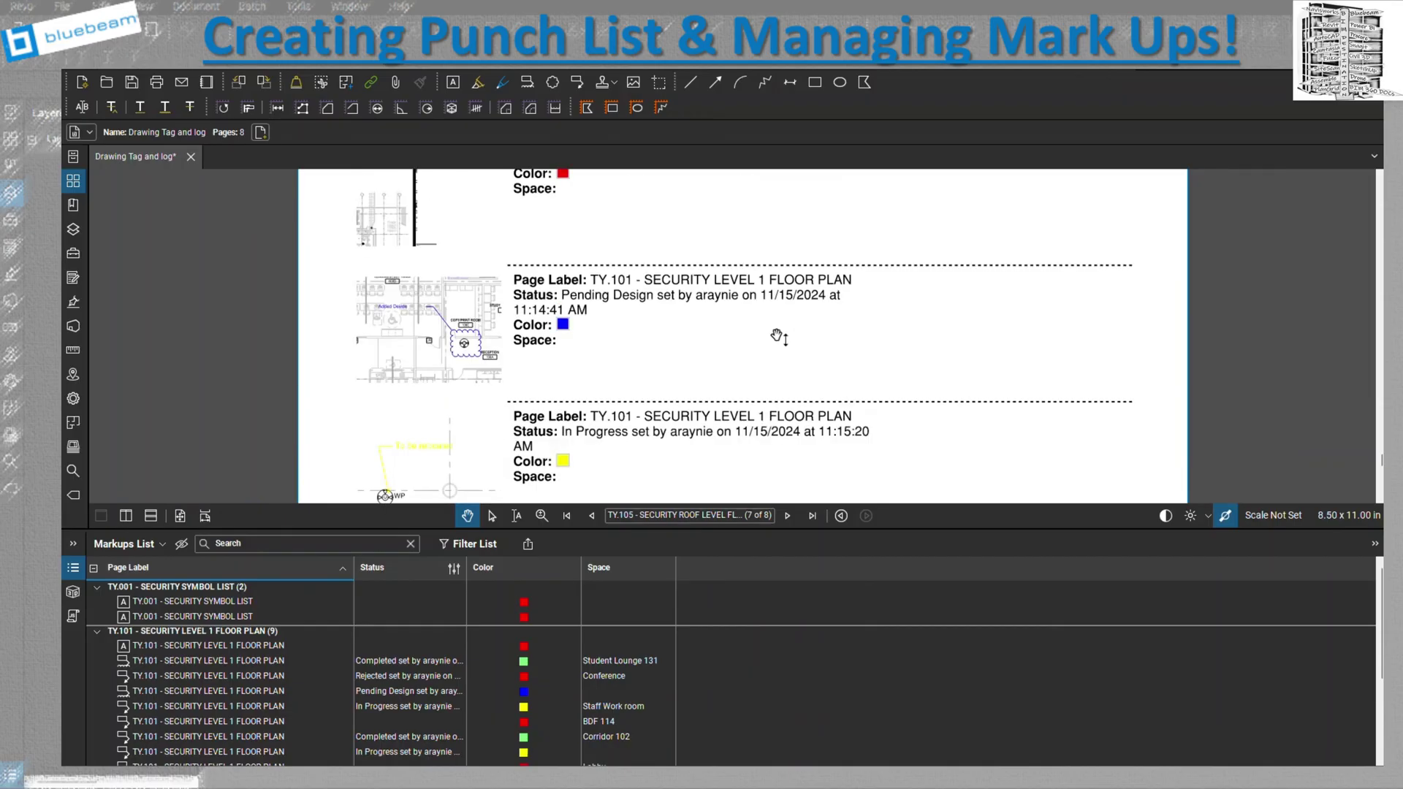
drag(744, 333, 736, 284)
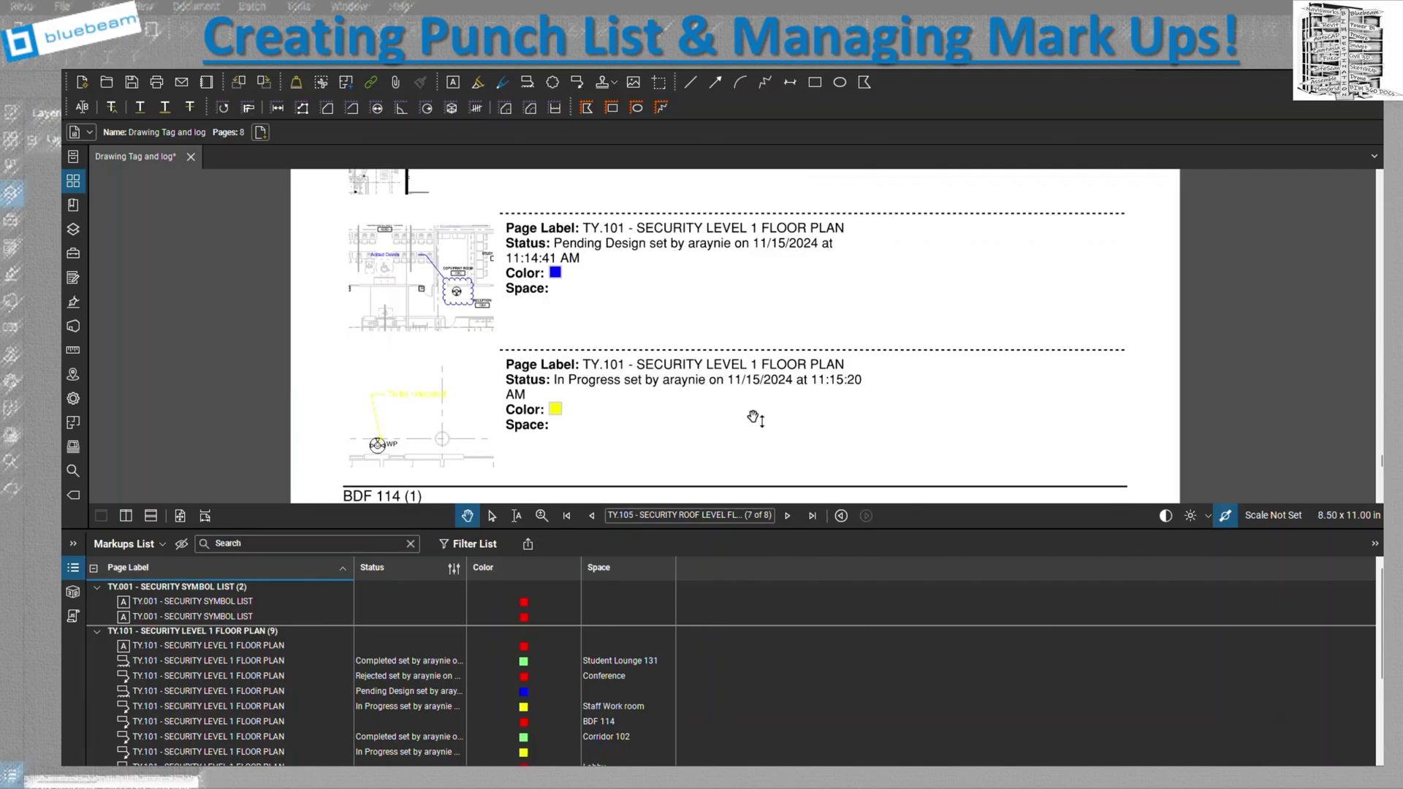
scroll(753, 418, down, 3)
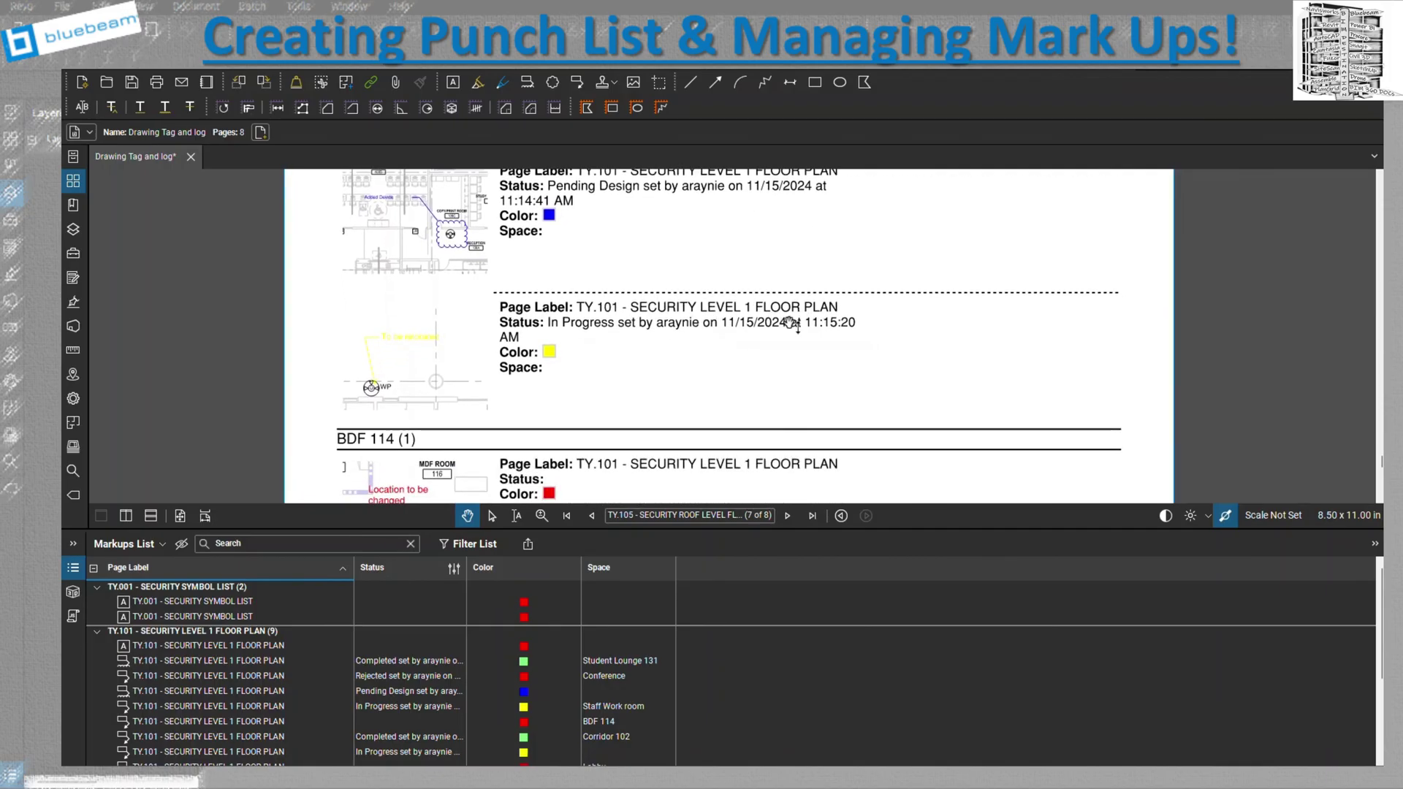
scroll(769, 354, down, 6)
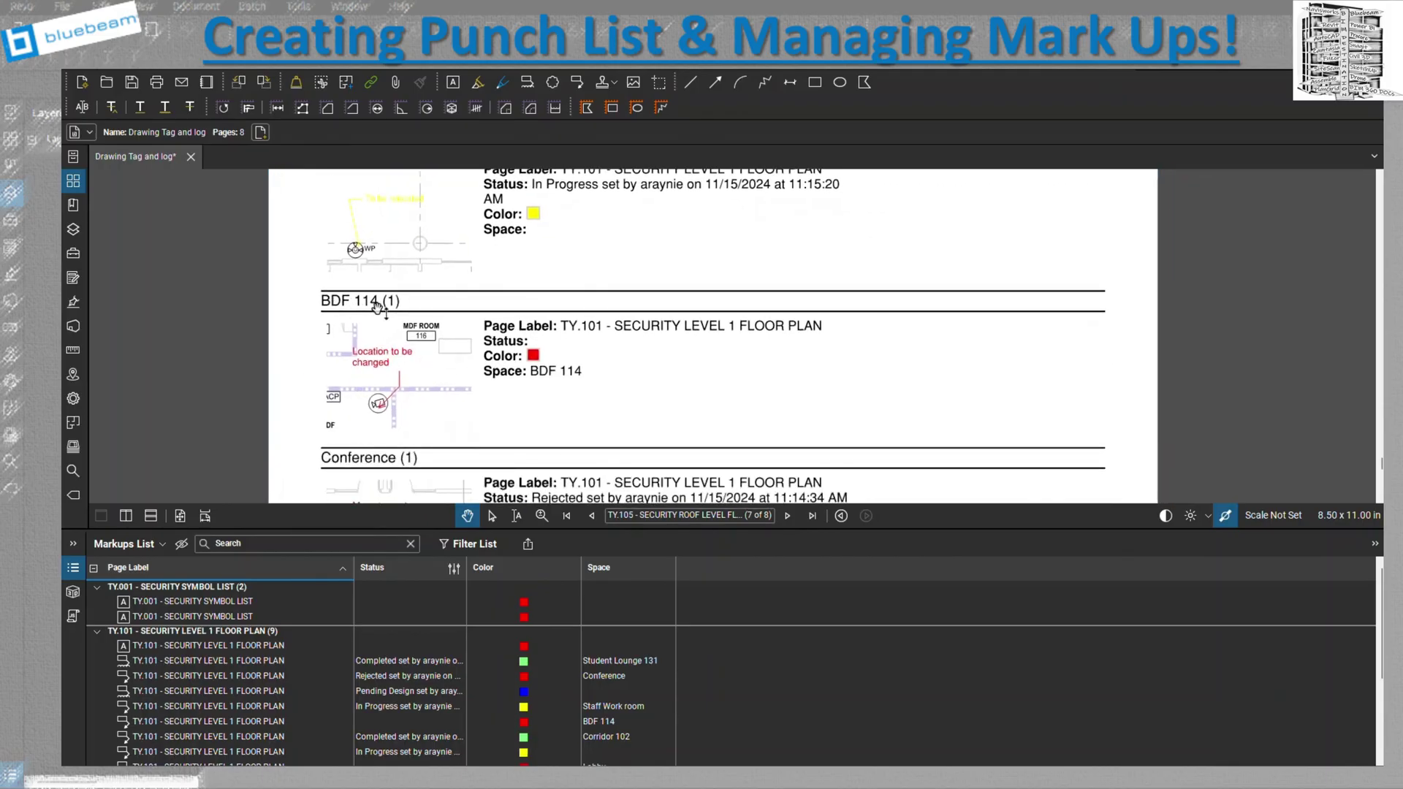
scroll(381, 314, down, 4)
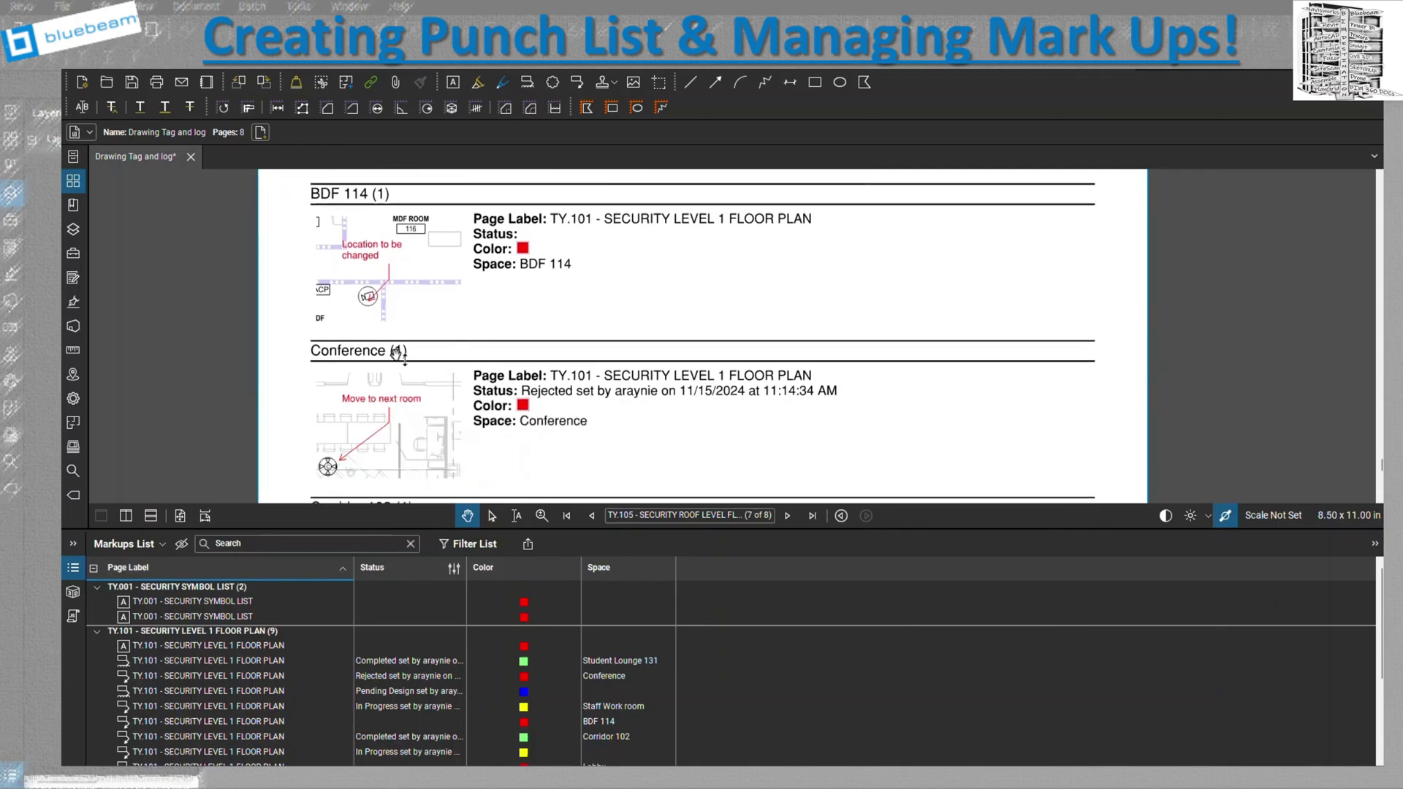
scroll(512, 410, down, 2)
scroll(614, 344, down, 3)
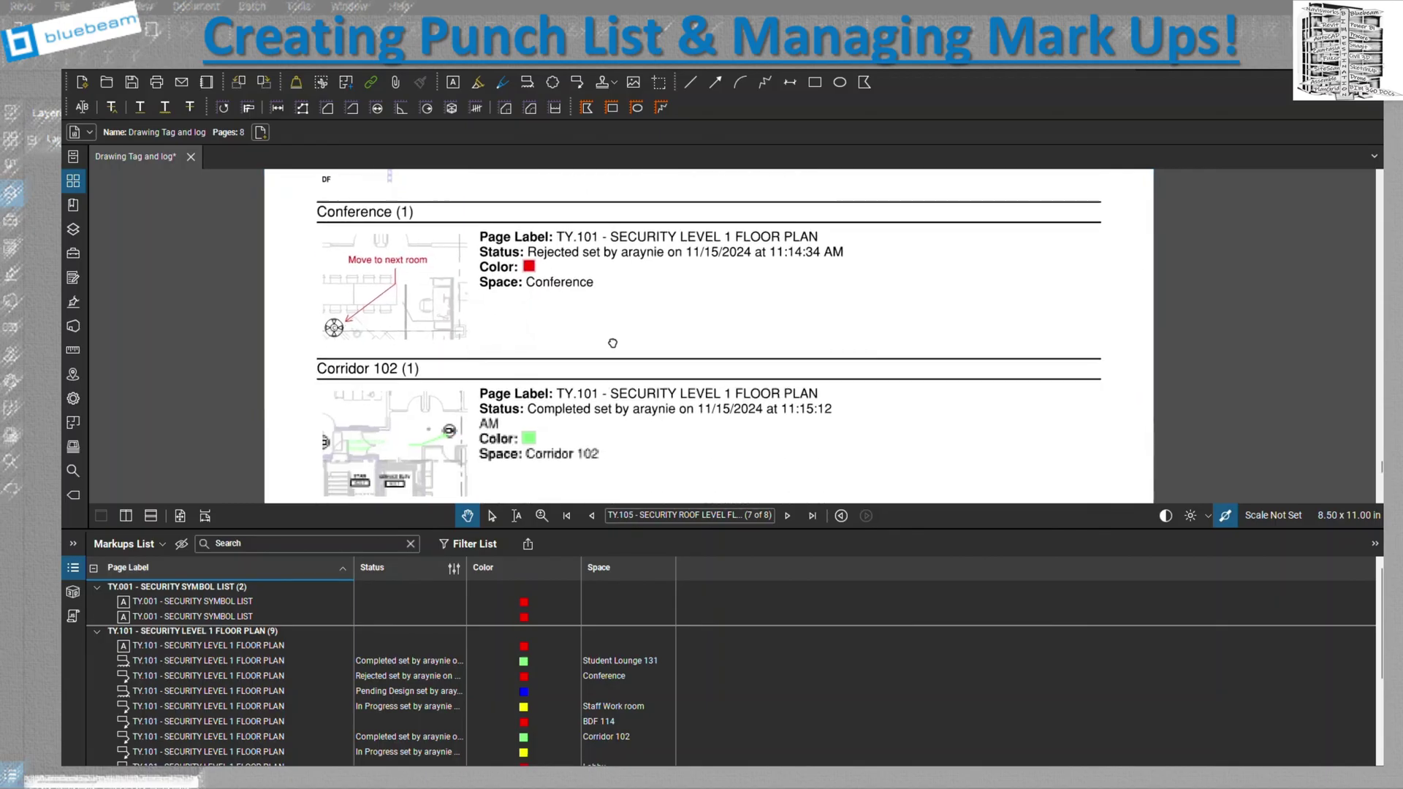
scroll(621, 446, down, 1)
scroll(629, 442, up, 1)
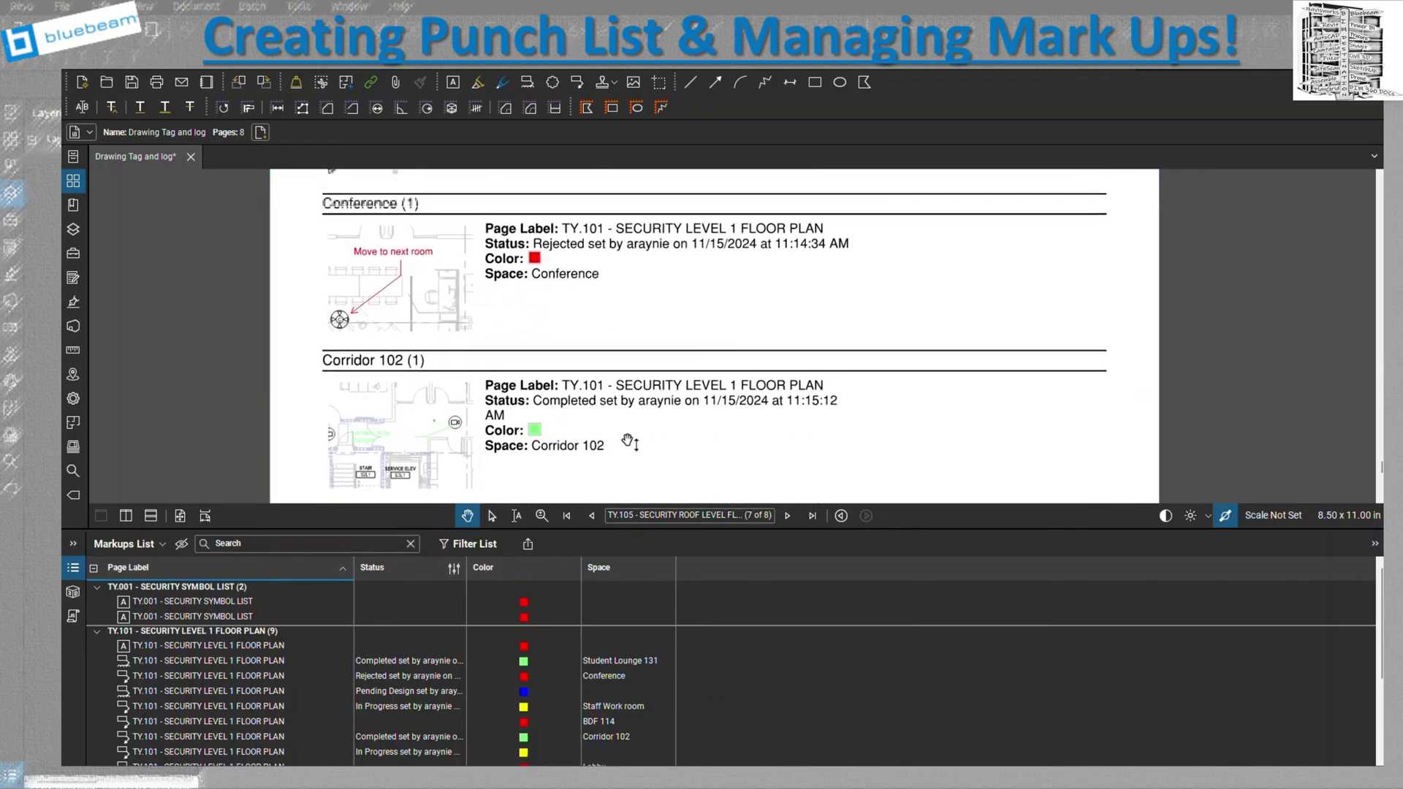